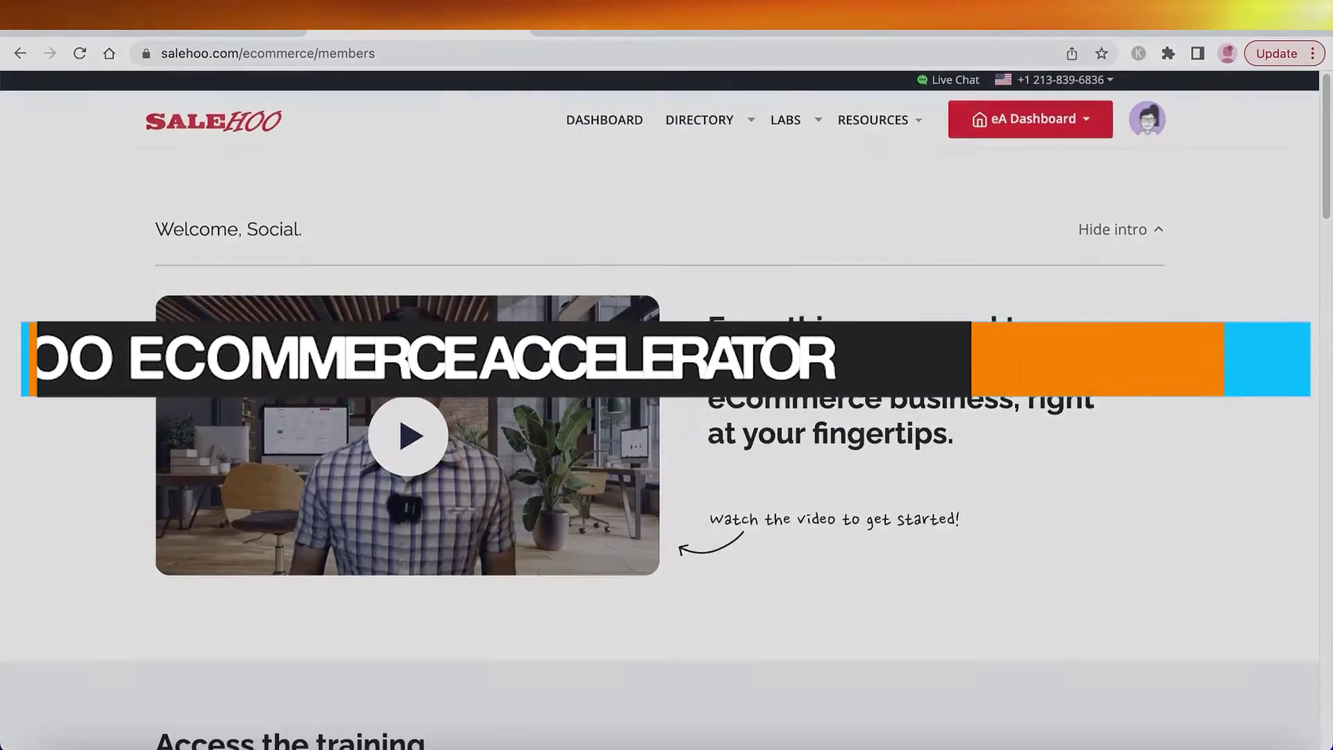
Review the training modules, unlockable tools and extra resources on the eCommerce members dashboard.
{"action": "scroll", "coordinate": [1328, 346], "scroll_direction": "down", "scroll_amount": 6}
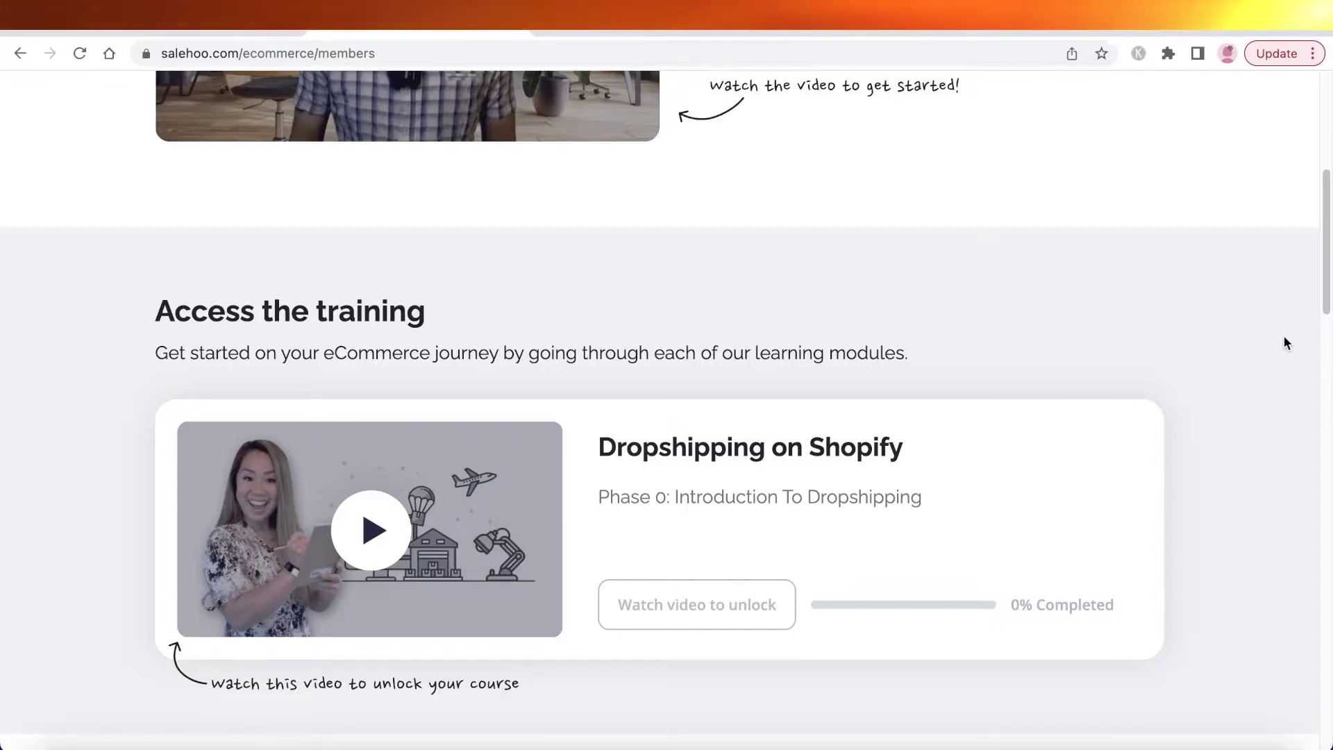
{"action": "scroll", "coordinate": [1285, 343], "scroll_direction": "down", "scroll_amount": 10}
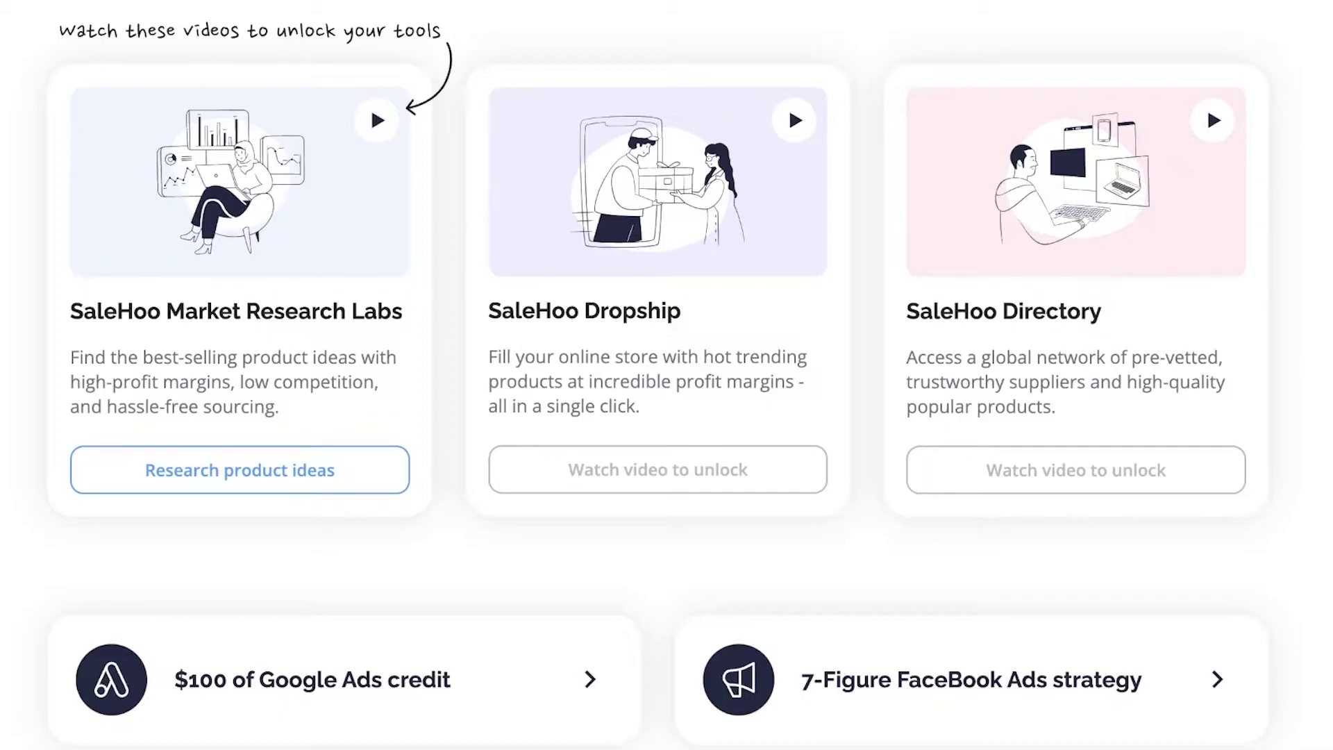
{"action": "scroll", "coordinate": [666, 375], "scroll_direction": "down", "scroll_amount": 7}
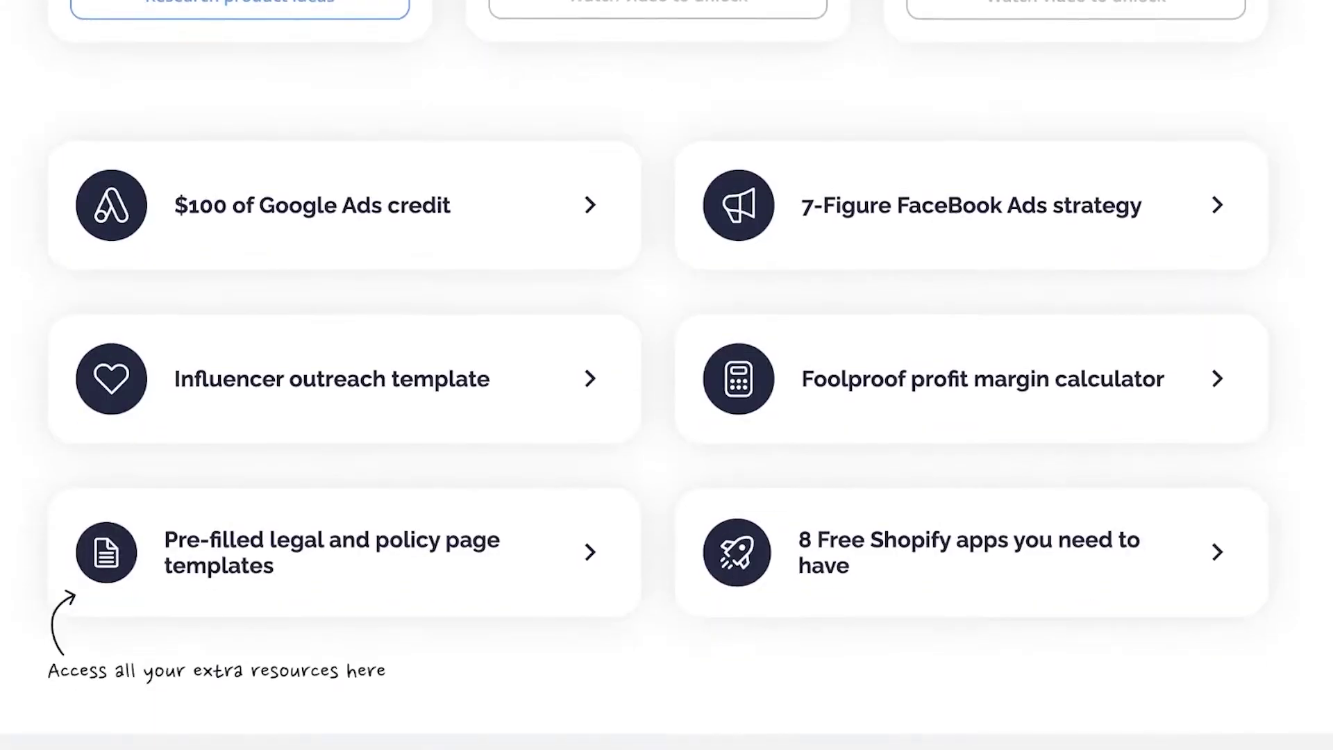
{"action": "scroll", "coordinate": [666, 375], "scroll_direction": "up", "scroll_amount": 2}
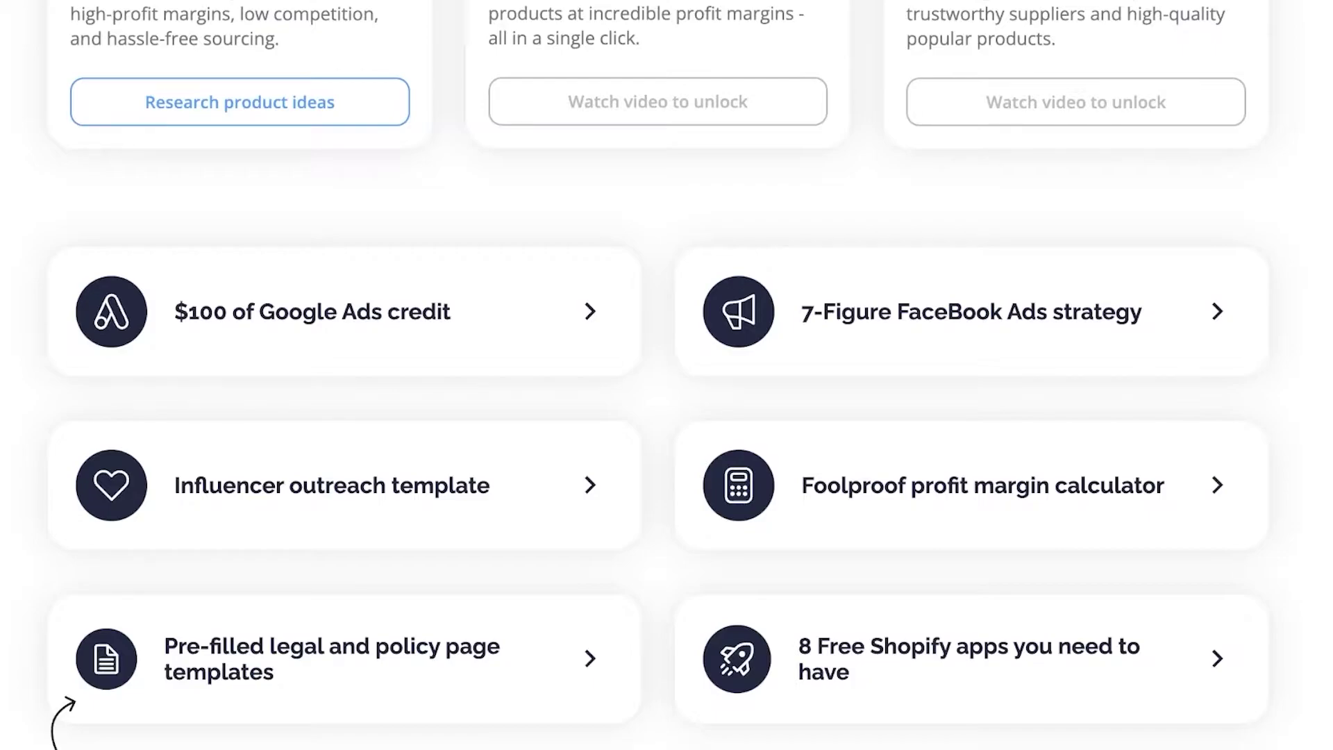
{"action": "scroll", "coordinate": [1300, 320], "scroll_direction": "up", "scroll_amount": 7}
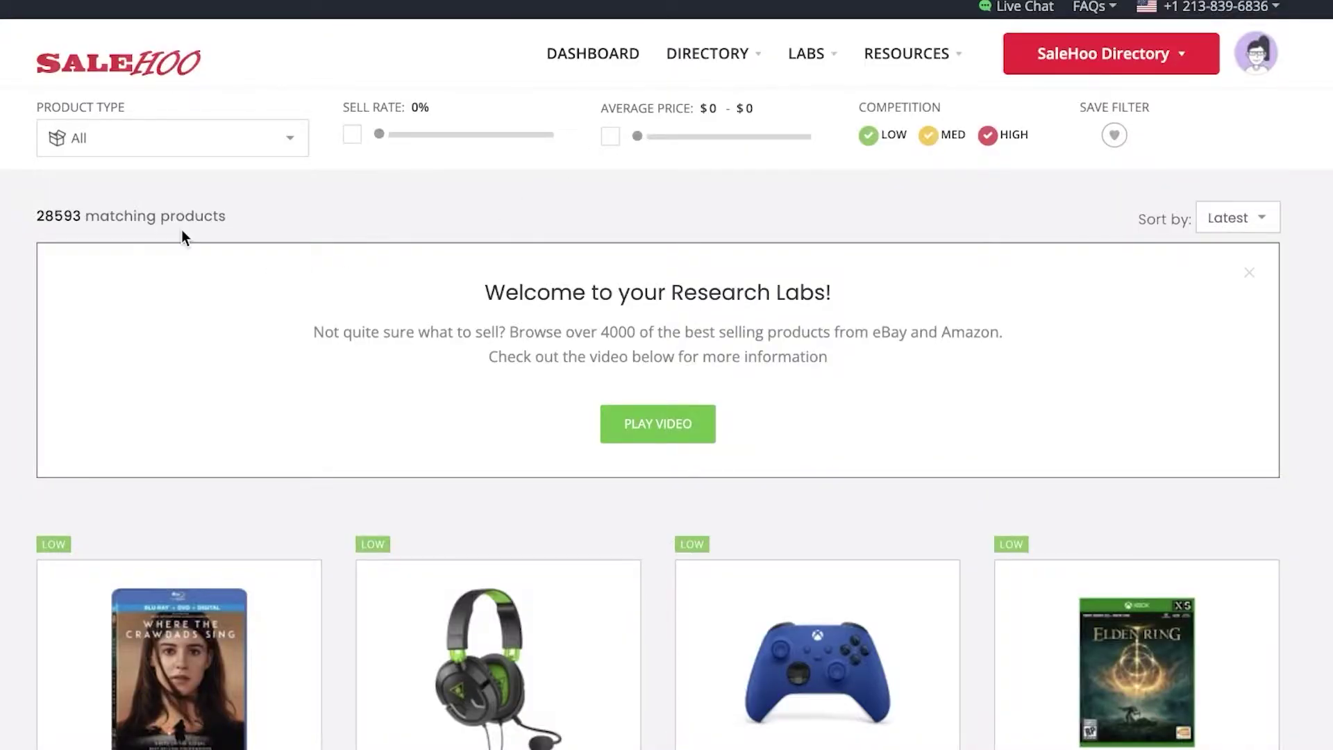
Look over the Research Labs product listings and the categories available in the product type filter.
{"action": "scroll", "coordinate": [182, 232], "scroll_direction": "down", "scroll_amount": 1}
{"action": "scroll", "coordinate": [181, 234], "scroll_direction": "down", "scroll_amount": 2}
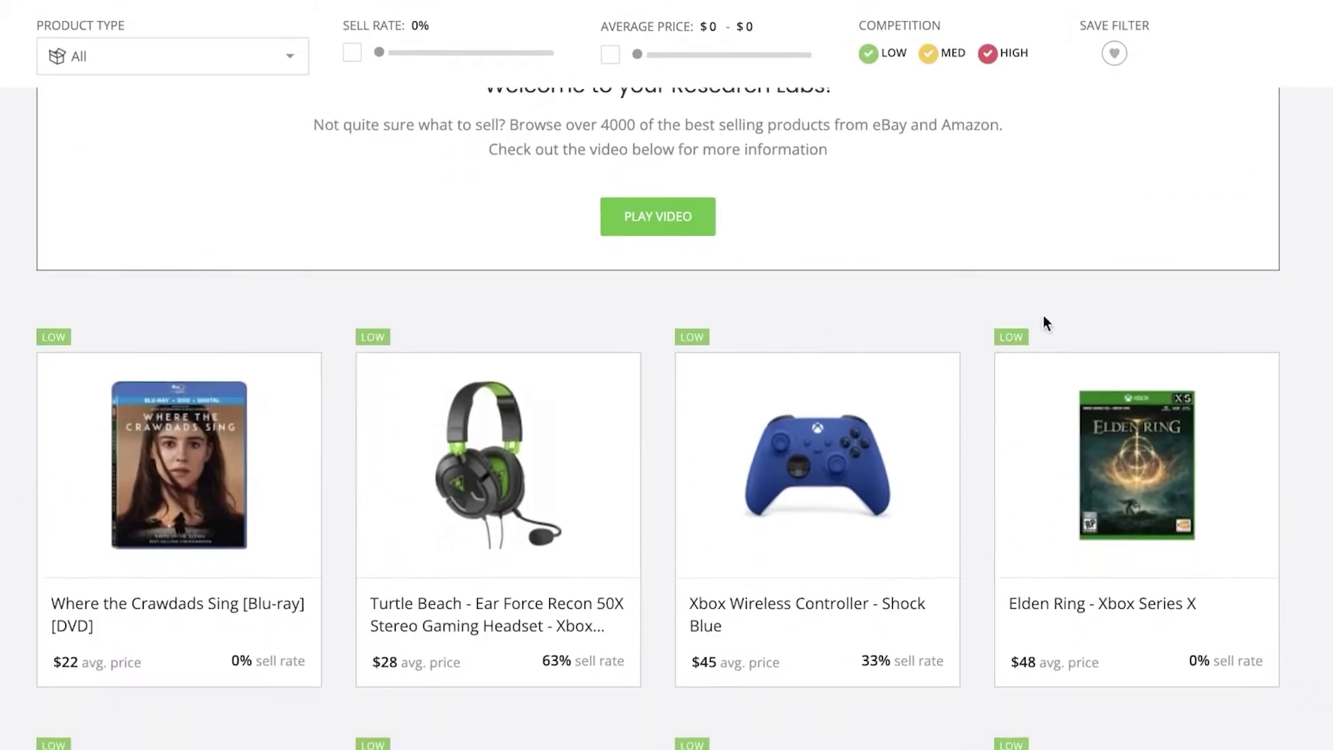
{"action": "scroll", "coordinate": [1201, 292], "scroll_direction": "up", "scroll_amount": 3}
{"action": "scroll", "coordinate": [1201, 292], "scroll_direction": "down", "scroll_amount": 1}
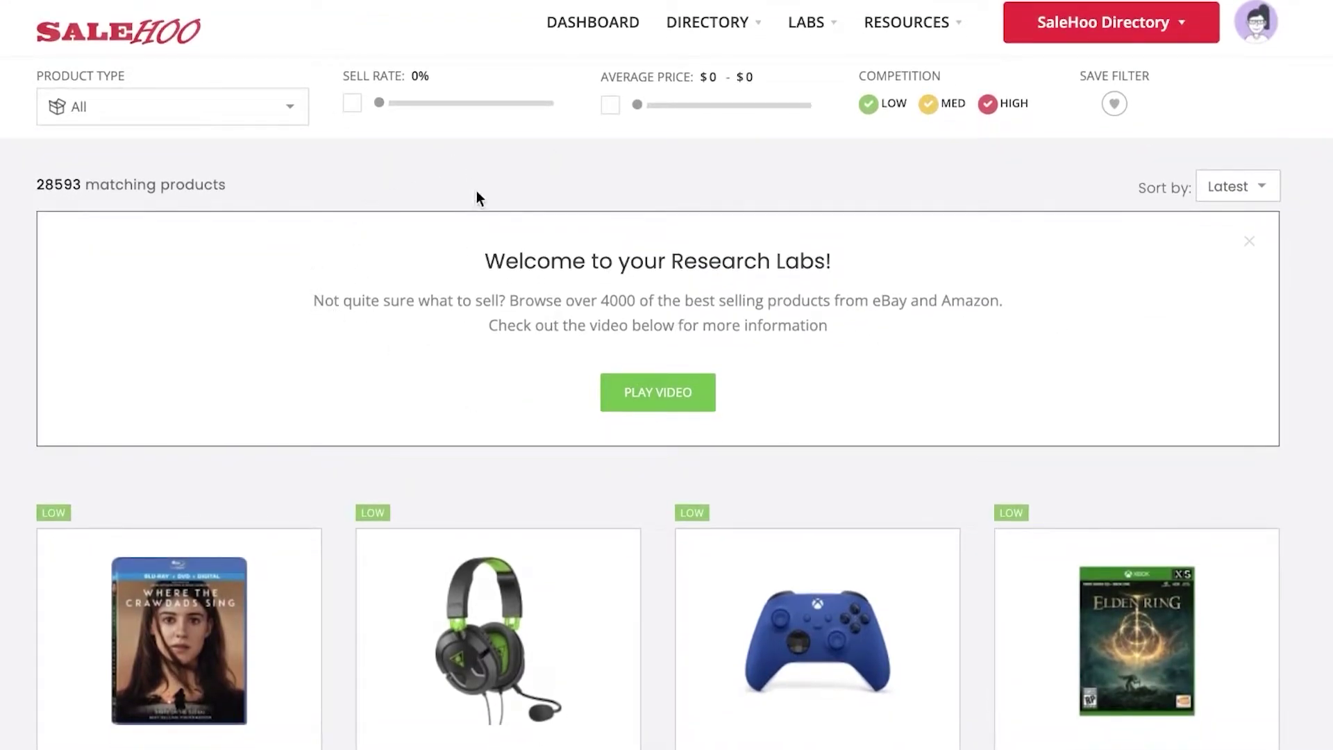
{"action": "left_click", "coordinate": [248, 109]}
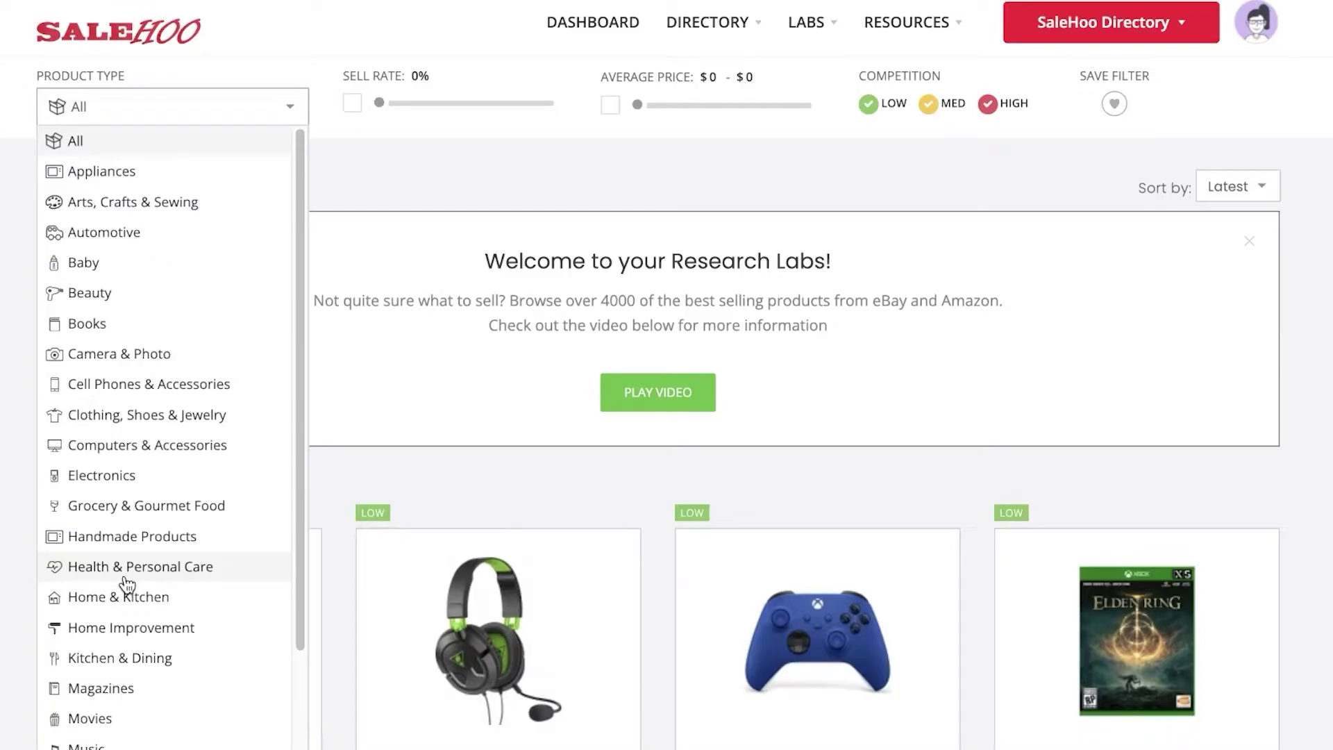
{"action": "left_click", "coordinate": [204, 115]}
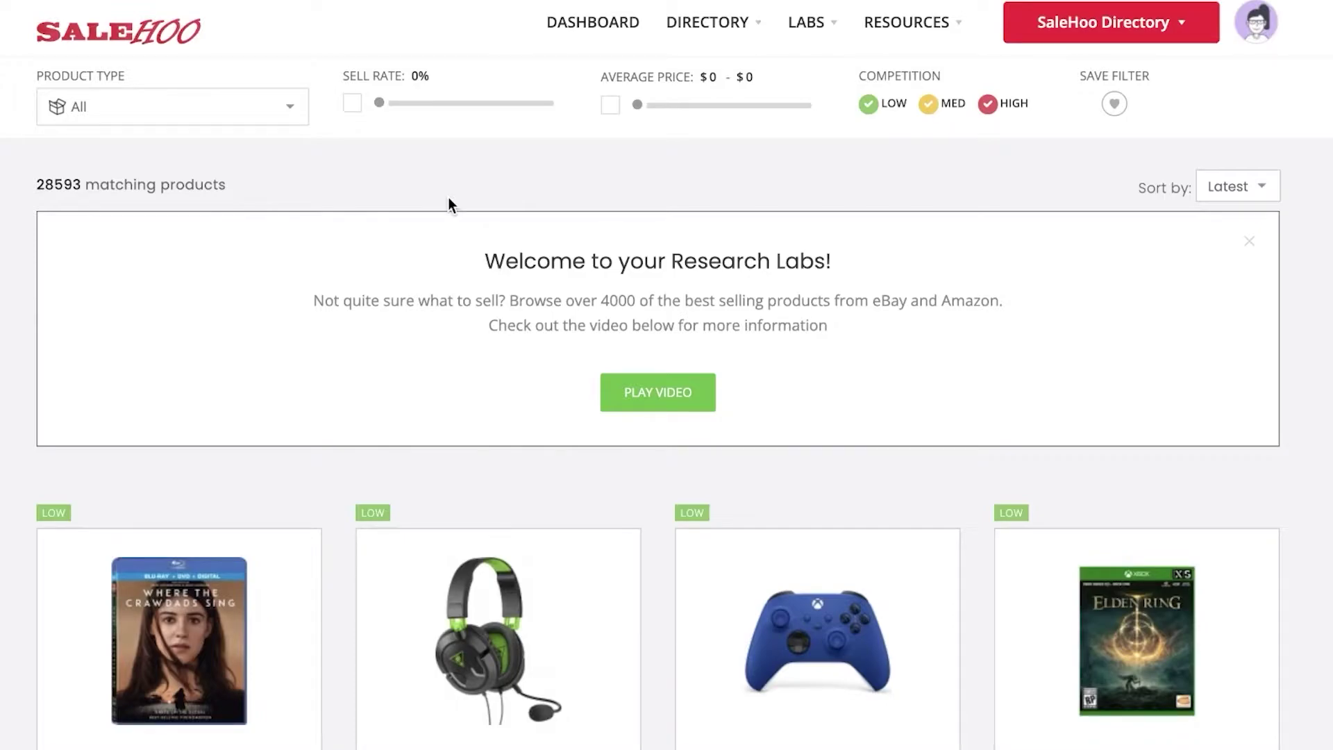
Enable the average price filter, set its range to $0–$30, and look through the matching products.
{"action": "mouse_move", "coordinate": [708, 22]}
{"action": "left_click", "coordinate": [609, 110]}
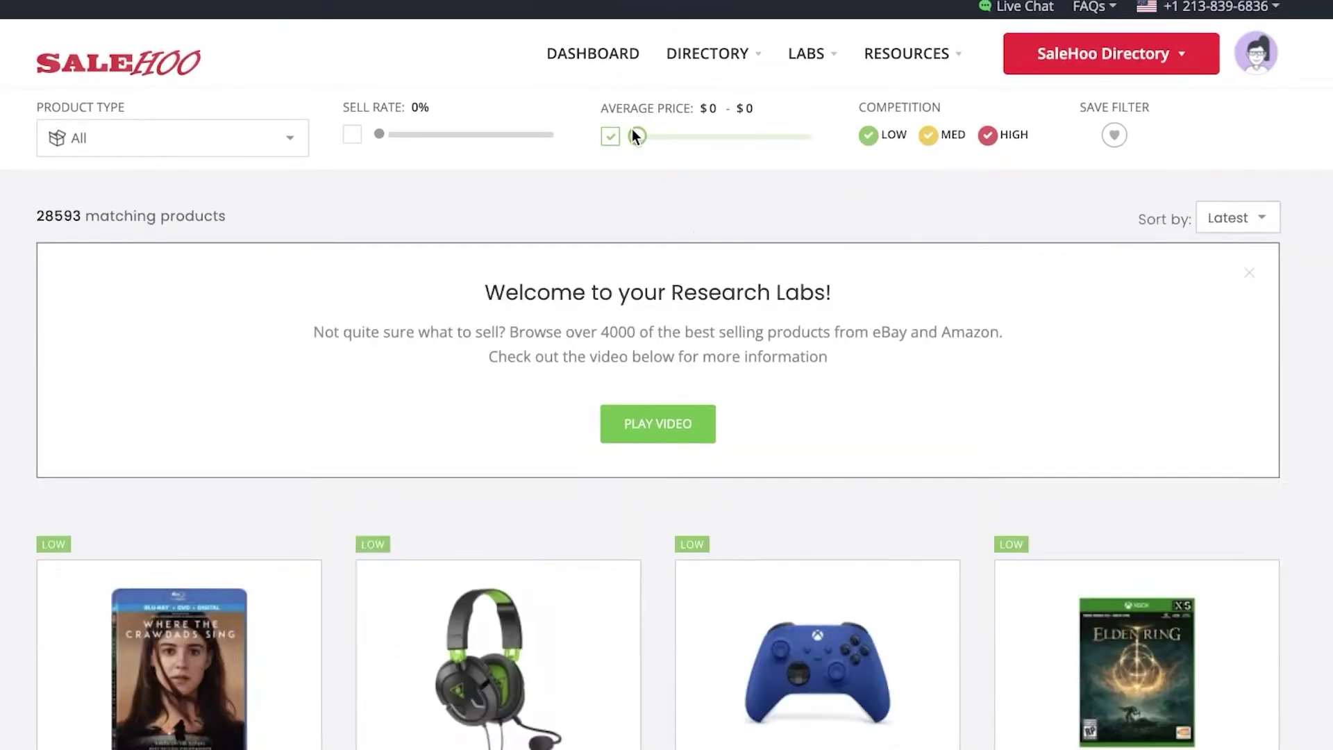
{"action": "left_click_drag", "start_coordinate": [633, 132], "coordinate": [651, 136]}
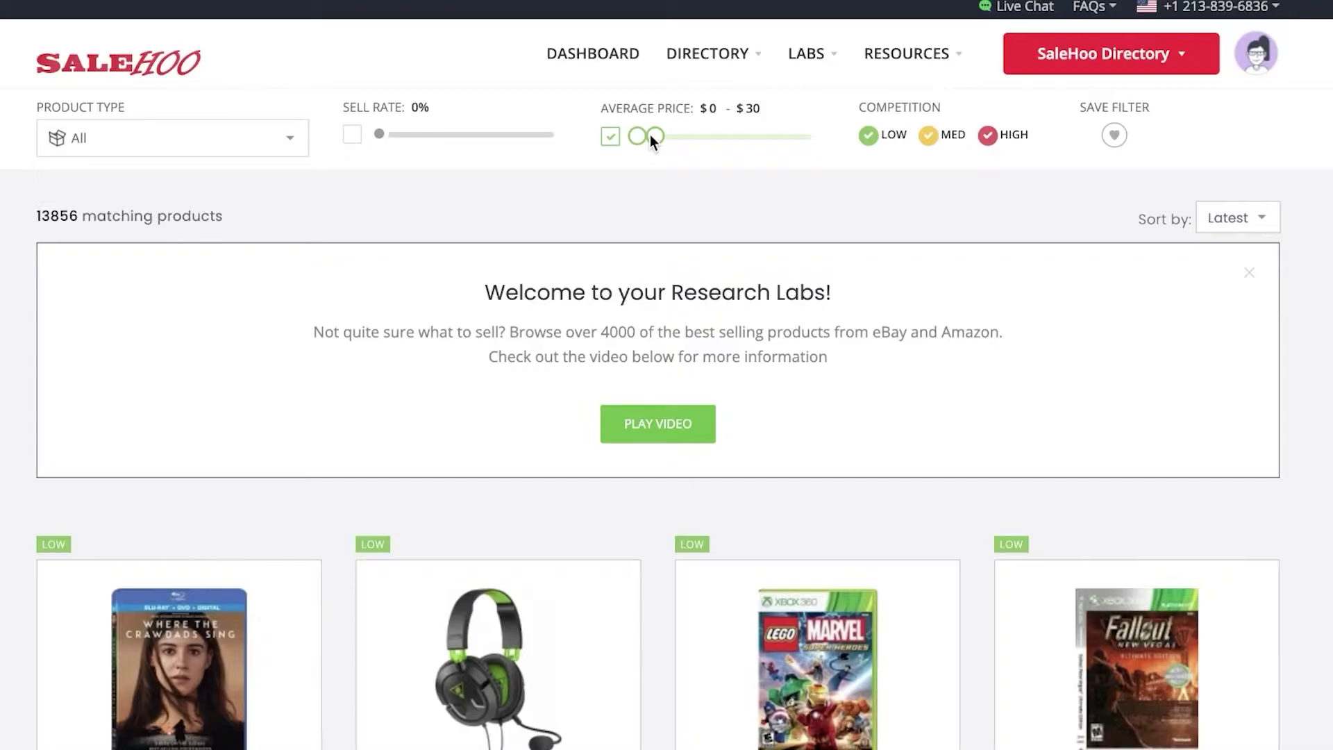
{"action": "scroll", "coordinate": [664, 159], "scroll_direction": "down", "scroll_amount": 10}
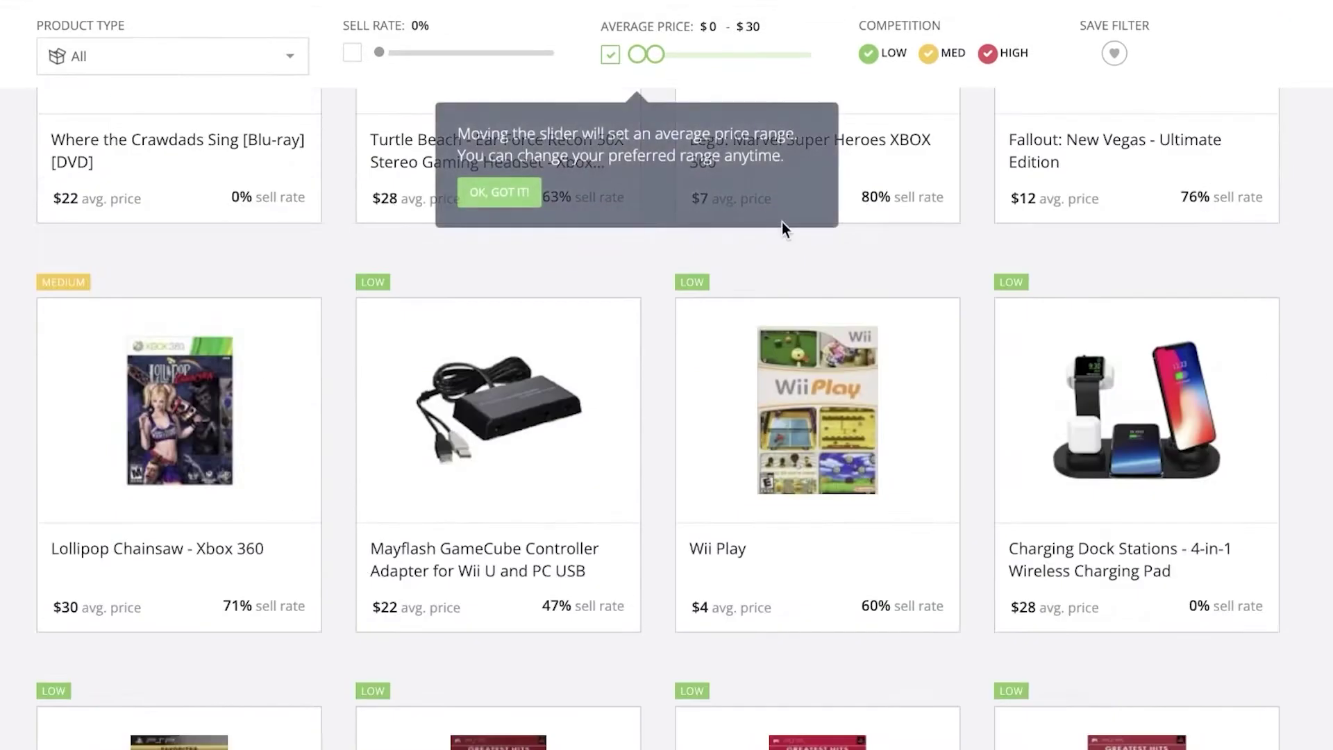
{"action": "scroll", "coordinate": [1275, 322], "scroll_direction": "up", "scroll_amount": 7}
{"action": "scroll", "coordinate": [1013, 191], "scroll_direction": "up", "scroll_amount": 3}
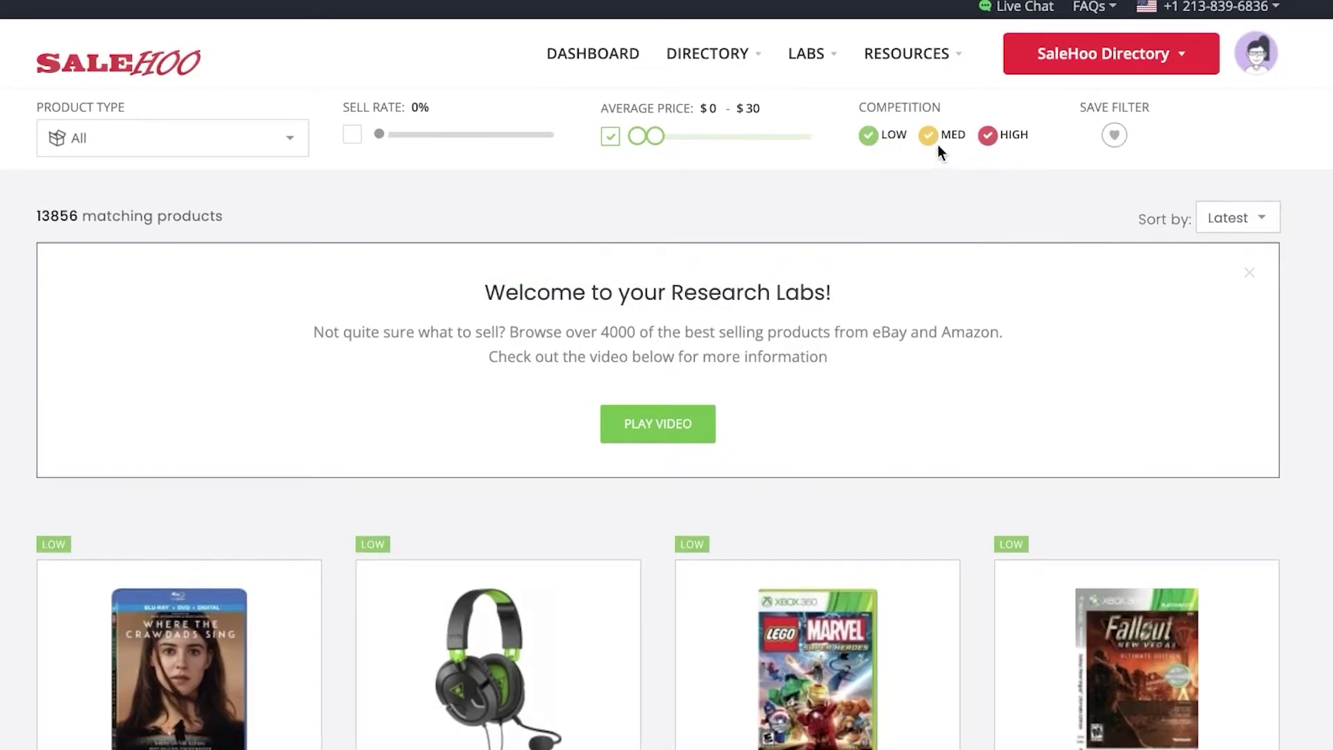
Check the competition ratings of the filtered products and dismiss the tip about the competition filter.
{"action": "left_click", "coordinate": [870, 139]}
{"action": "scroll", "coordinate": [799, 174], "scroll_direction": "down", "scroll_amount": 10}
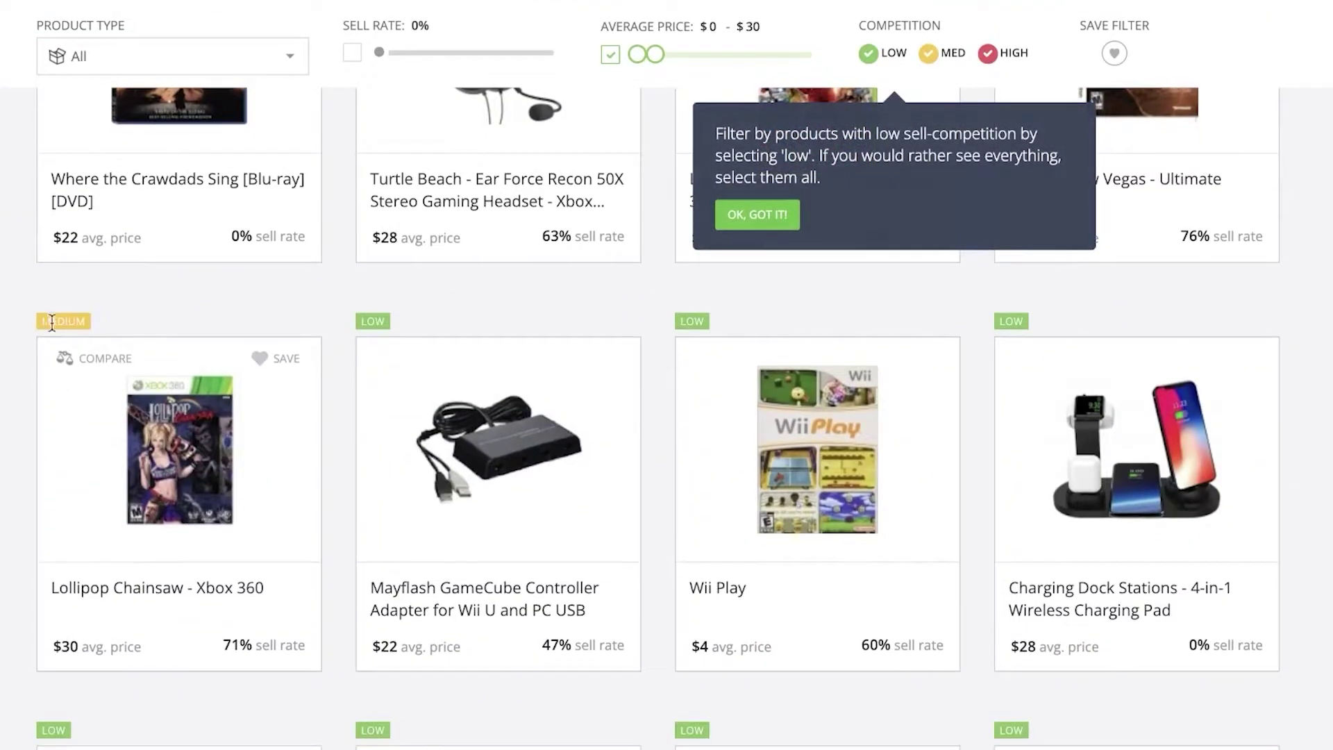
{"action": "scroll", "coordinate": [351, 354], "scroll_direction": "down", "scroll_amount": 5}
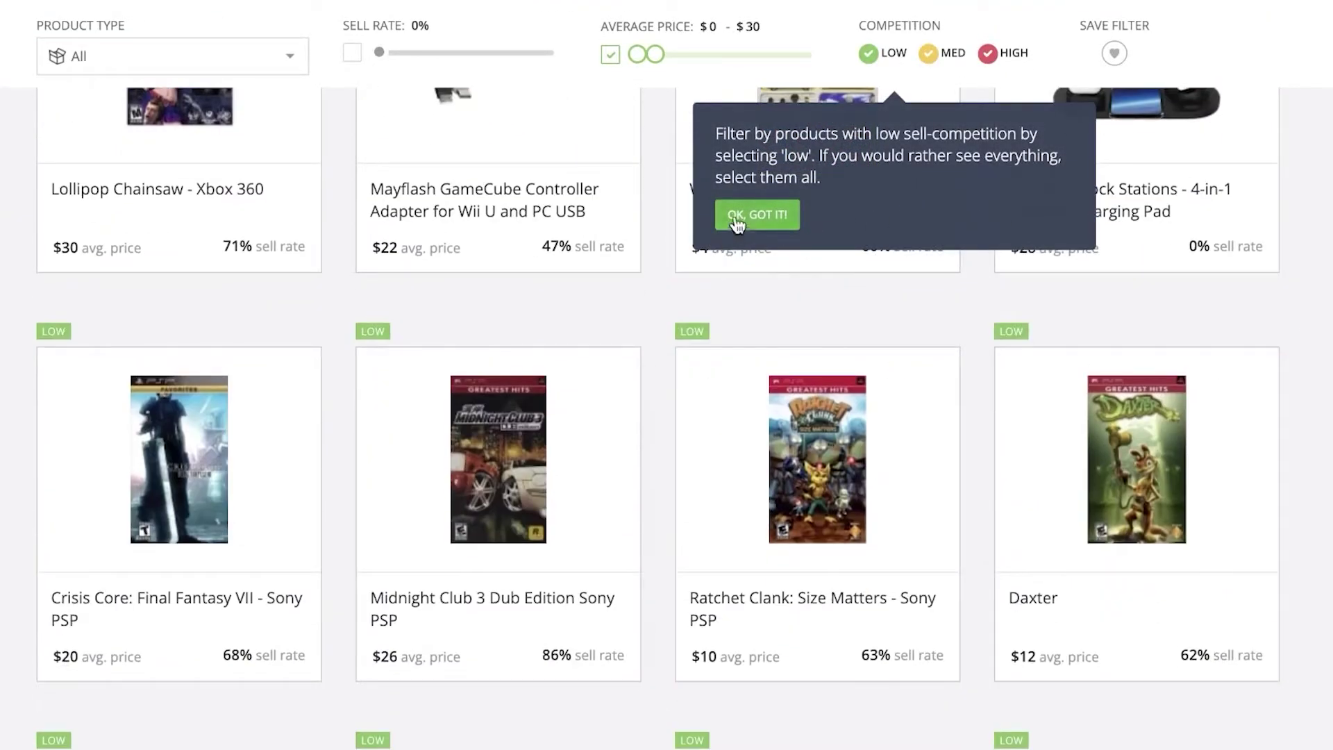
{"action": "left_click", "coordinate": [767, 218]}
{"action": "scroll", "coordinate": [666, 417], "scroll_direction": "up", "scroll_amount": 10}
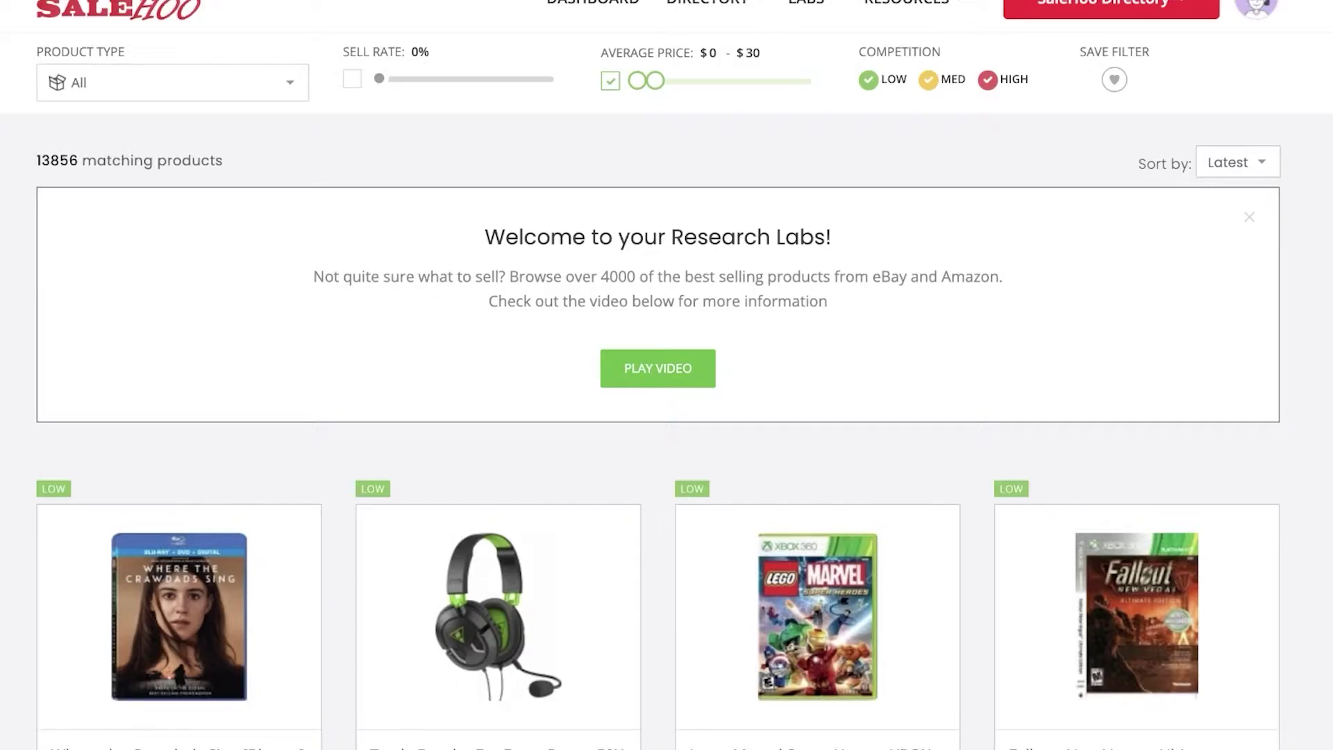
Filter the product listings by the Beauty product type.
{"action": "scroll", "coordinate": [1328, 239], "scroll_direction": "down", "scroll_amount": 5}
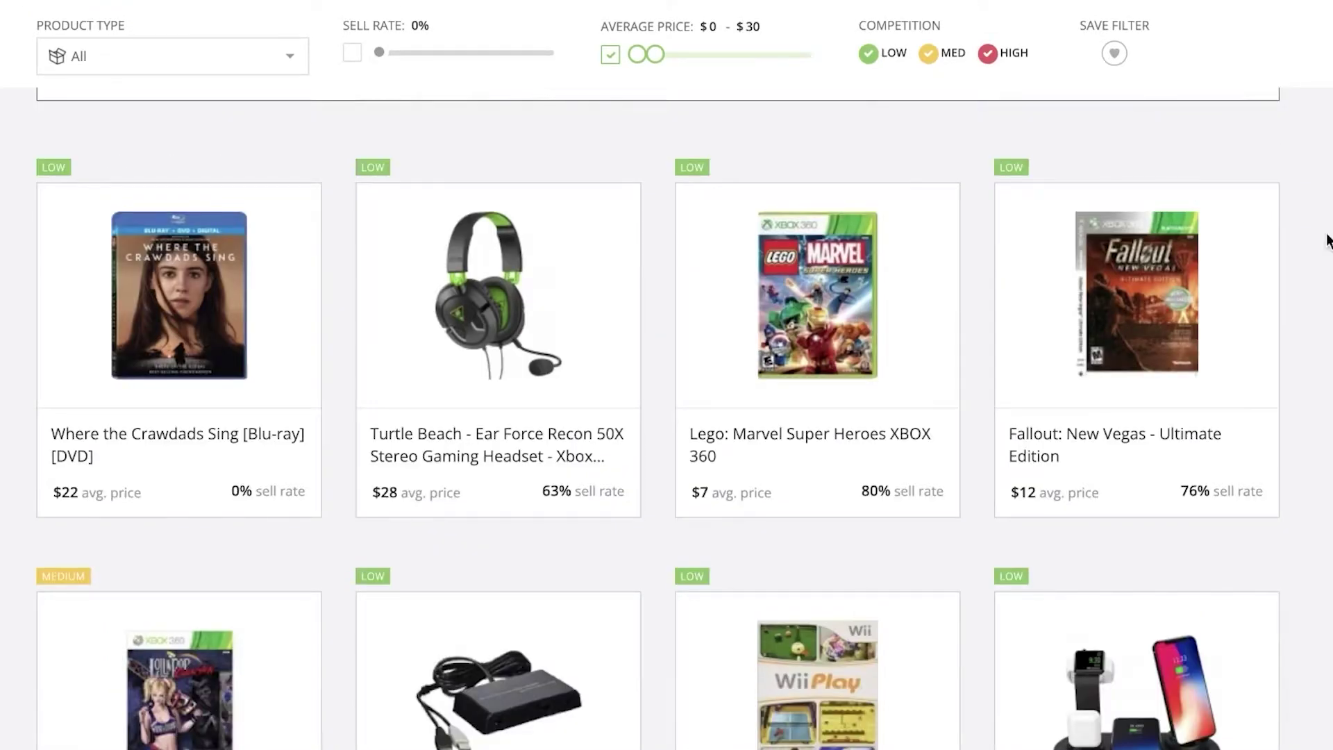
{"action": "scroll", "coordinate": [1328, 239], "scroll_direction": "down", "scroll_amount": 15}
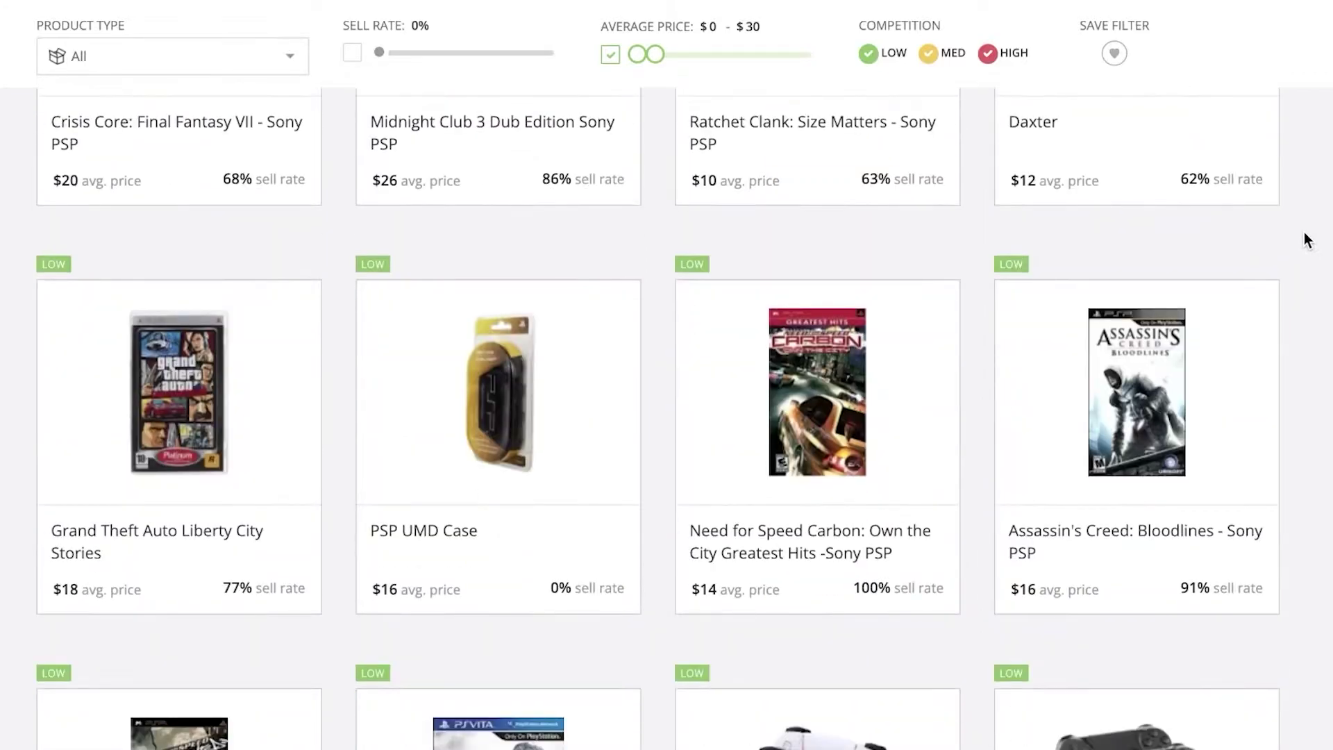
{"action": "scroll", "coordinate": [1303, 238], "scroll_direction": "down", "scroll_amount": 4}
{"action": "scroll", "coordinate": [1303, 239], "scroll_direction": "down", "scroll_amount": 4}
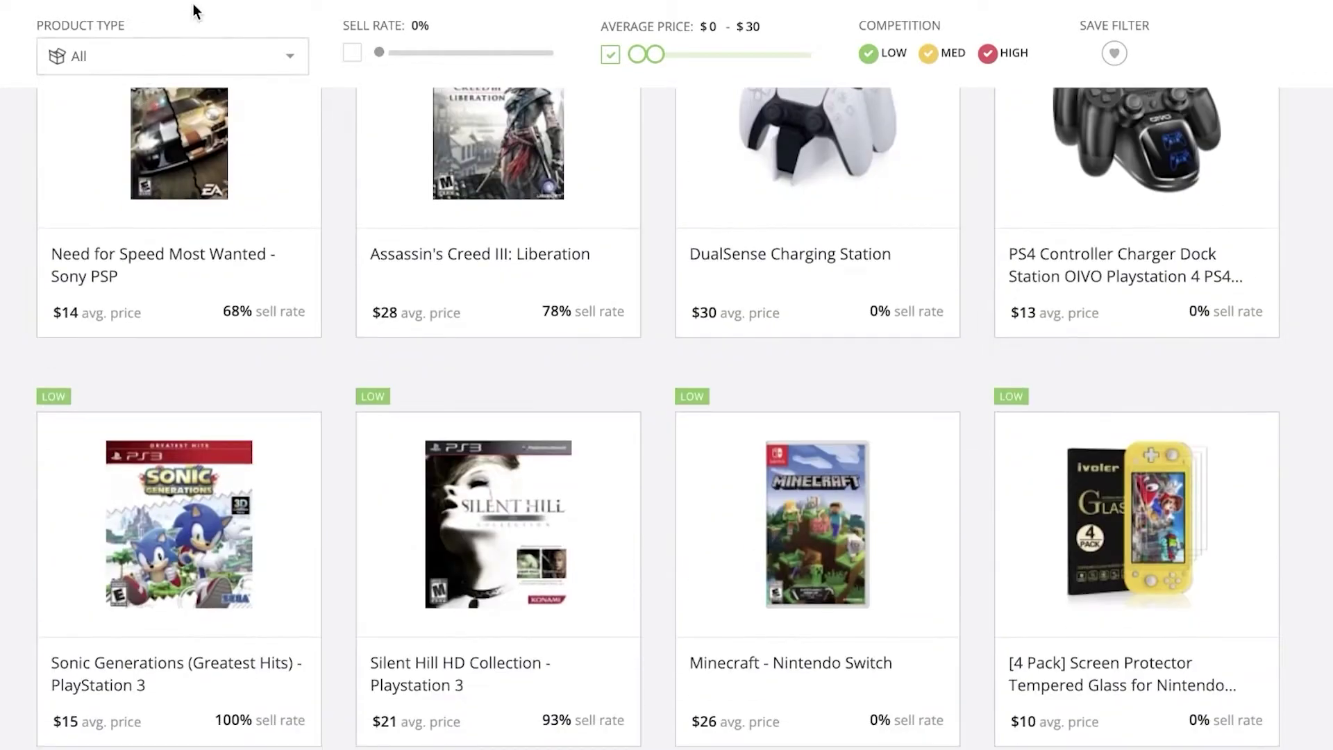
{"action": "left_click", "coordinate": [193, 69]}
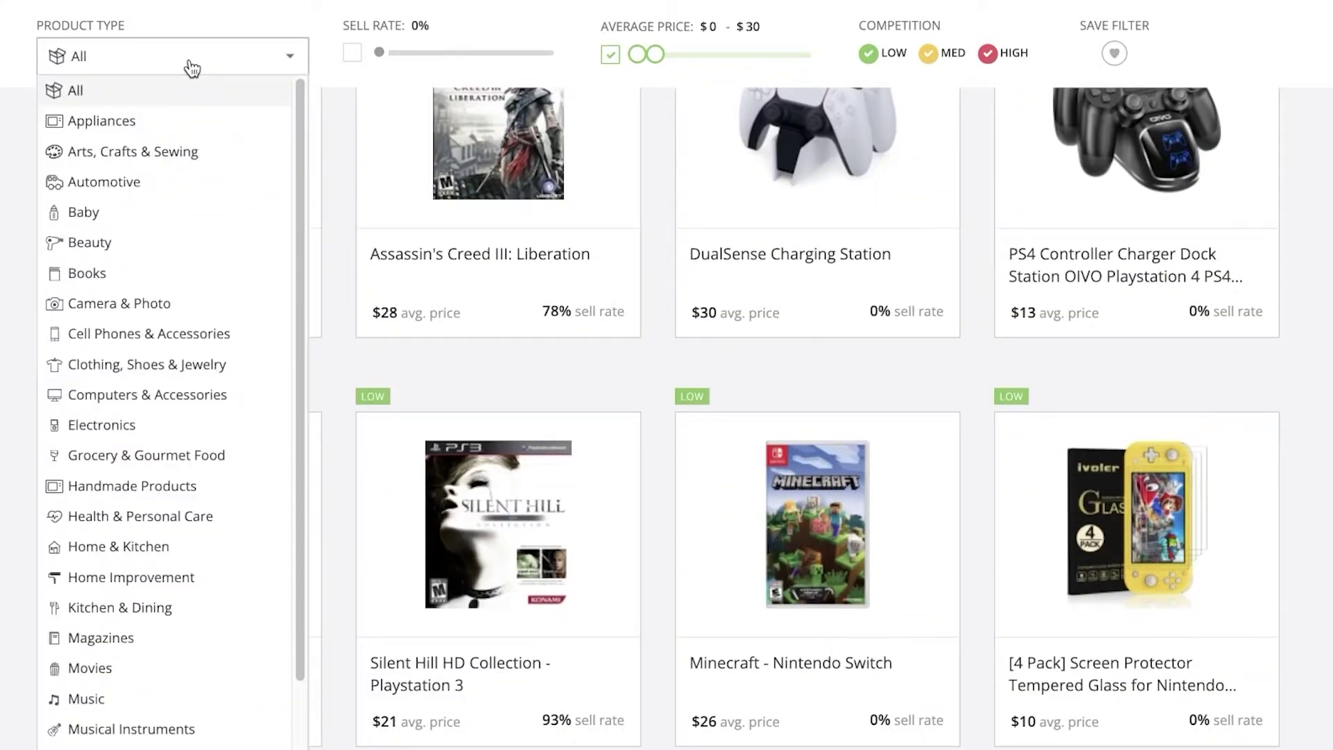
{"action": "left_click", "coordinate": [94, 242]}
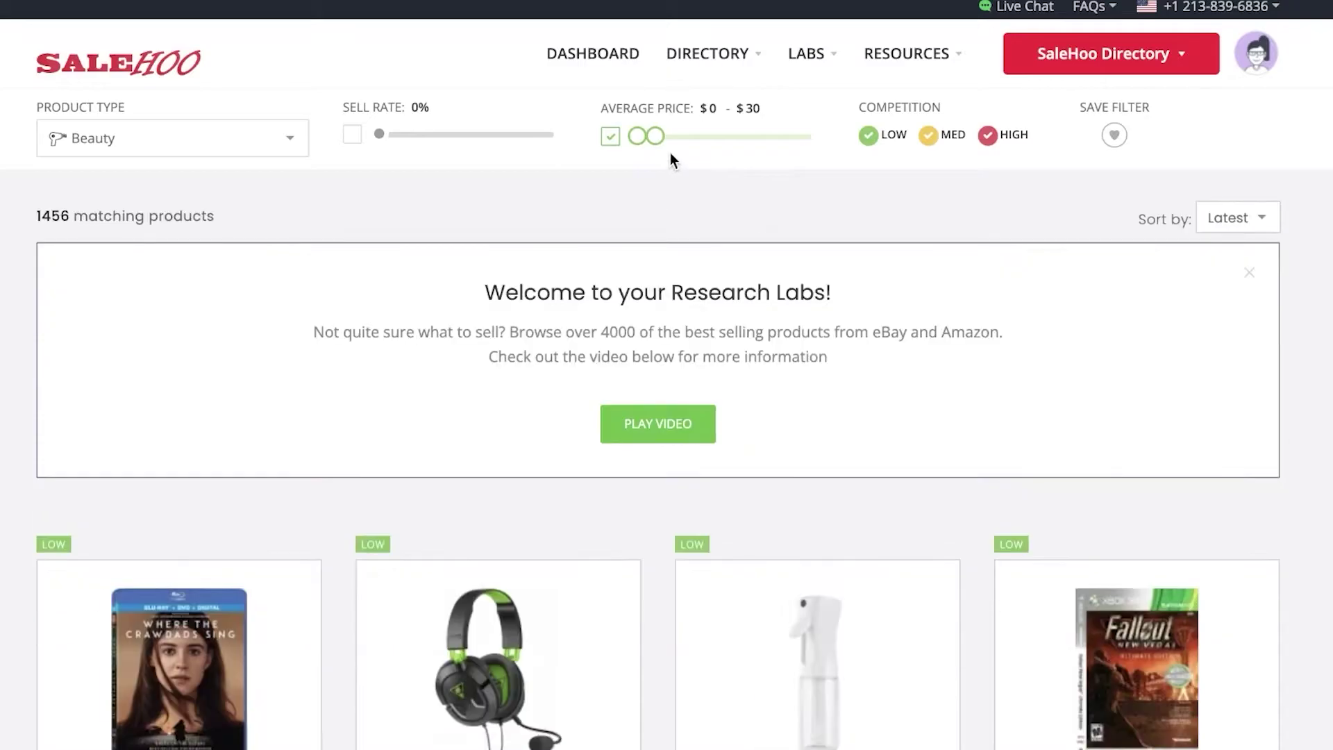
Browse the Beauty products and compare their average prices, sell rates and competition levels.
{"action": "scroll", "coordinate": [669, 152], "scroll_direction": "down", "scroll_amount": 5}
{"action": "scroll", "coordinate": [896, 305], "scroll_direction": "down", "scroll_amount": 1}
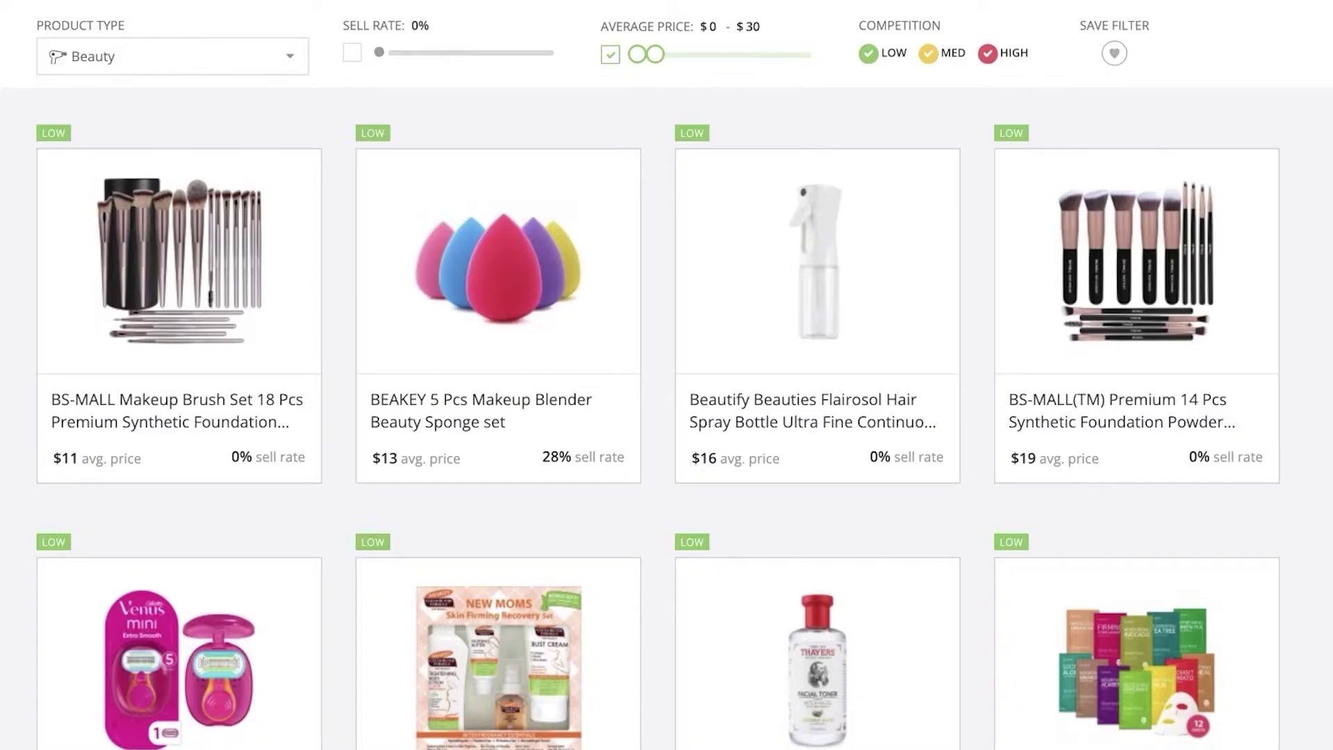
{"action": "scroll", "coordinate": [1014, 187], "scroll_direction": "down", "scroll_amount": 1}
{"action": "scroll", "coordinate": [1014, 188], "scroll_direction": "up", "scroll_amount": 2}
{"action": "mouse_move", "coordinate": [69, 223]}
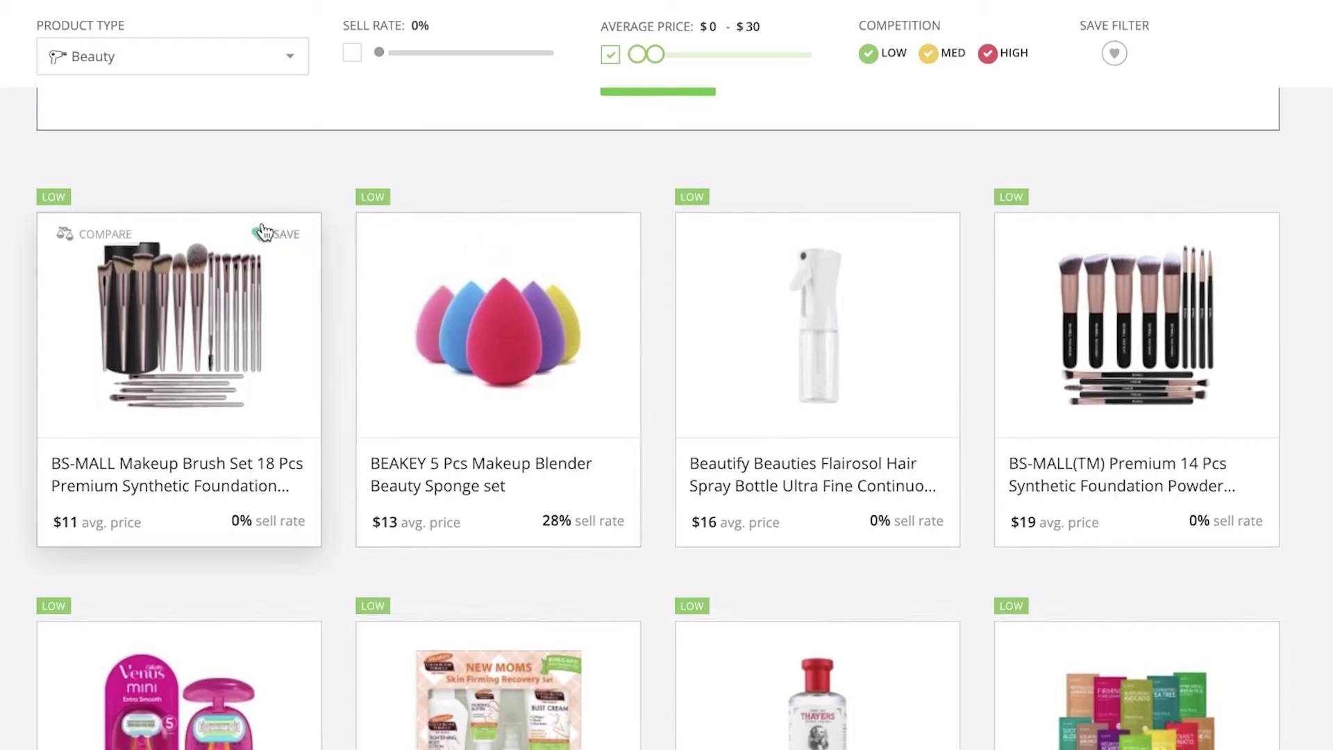
{"action": "scroll", "coordinate": [712, 262], "scroll_direction": "down", "scroll_amount": 15}
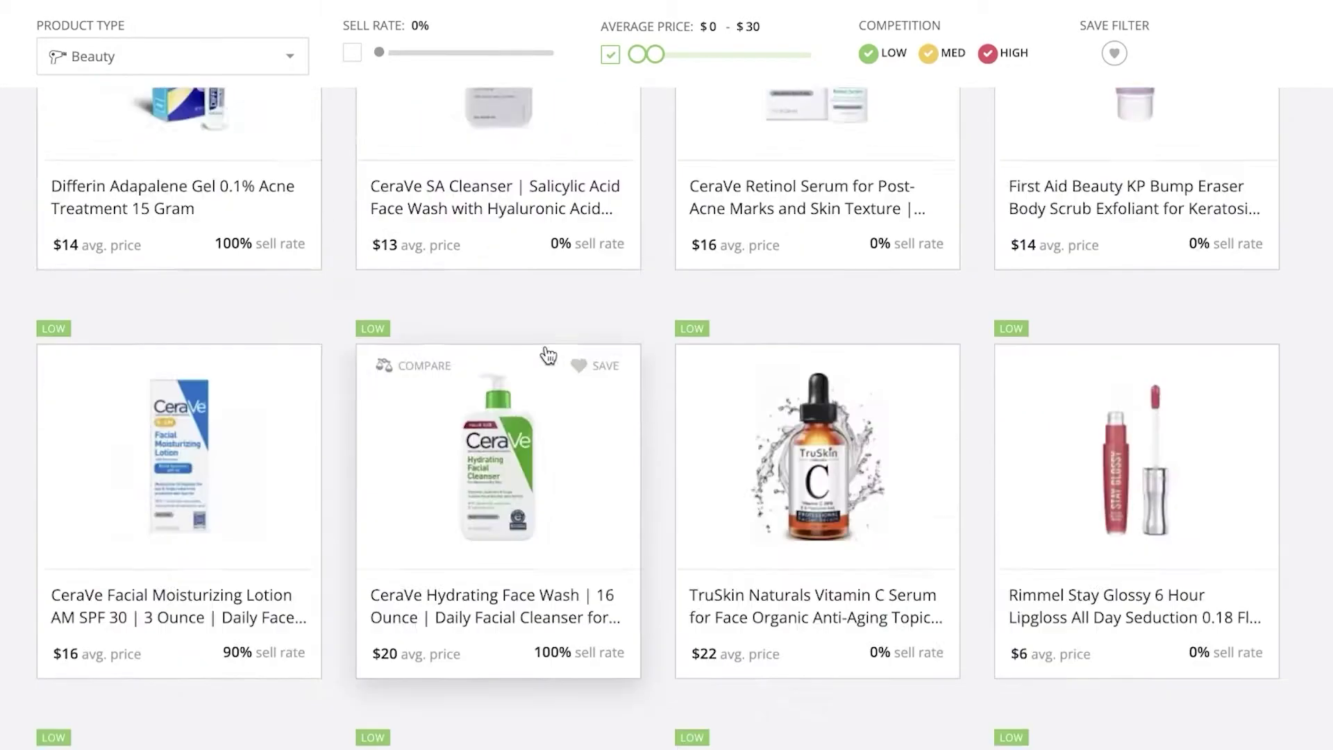
{"action": "scroll", "coordinate": [347, 339], "scroll_direction": "down", "scroll_amount": 3}
{"action": "scroll", "coordinate": [1067, 289], "scroll_direction": "down", "scroll_amount": 3}
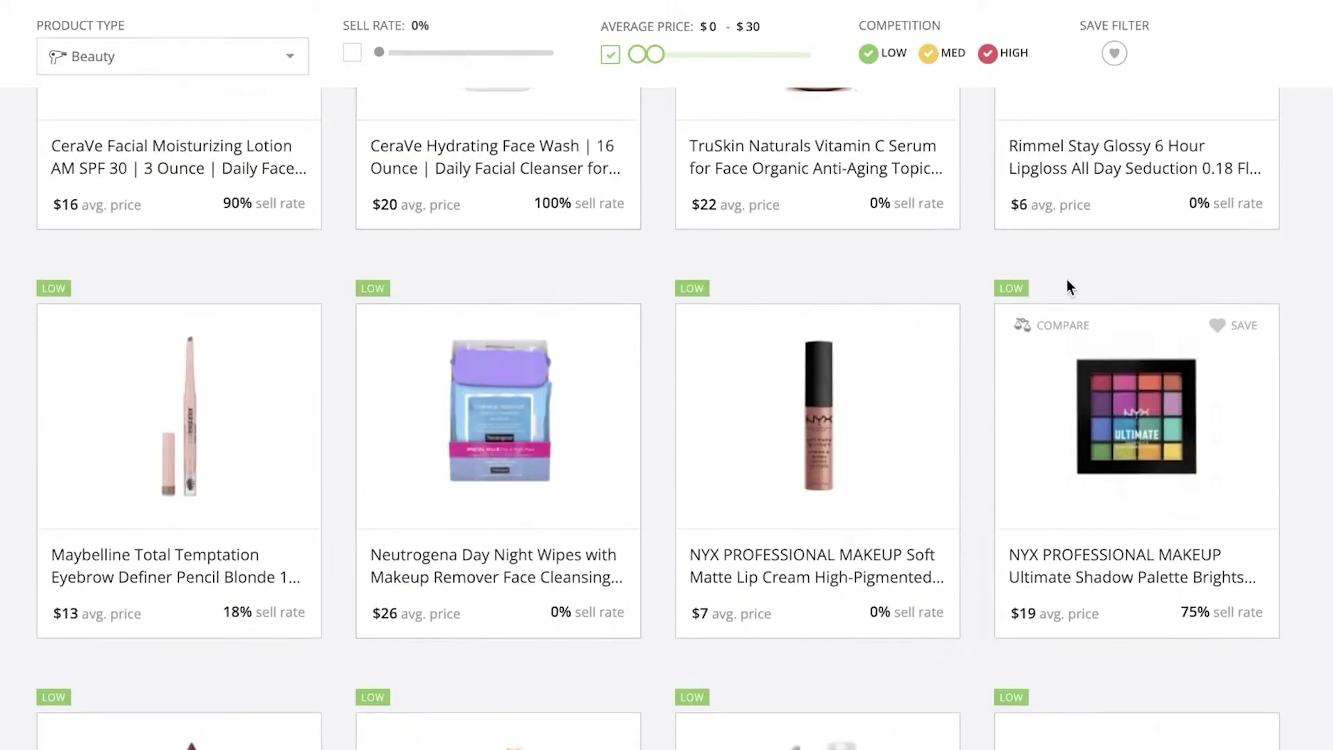
{"action": "scroll", "coordinate": [314, 290], "scroll_direction": "up", "scroll_amount": 2}
{"action": "scroll", "coordinate": [1065, 336], "scroll_direction": "down", "scroll_amount": 13}
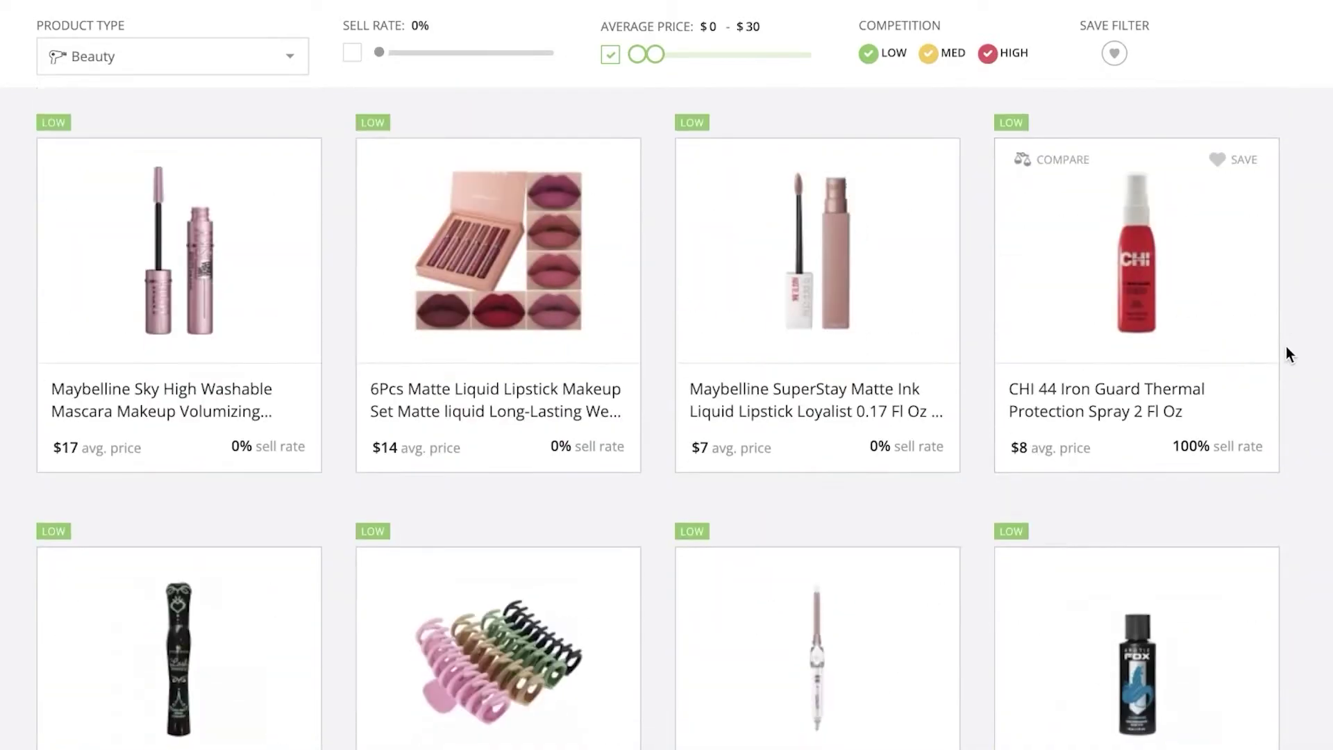
{"action": "scroll", "coordinate": [1303, 324], "scroll_direction": "down", "scroll_amount": 5}
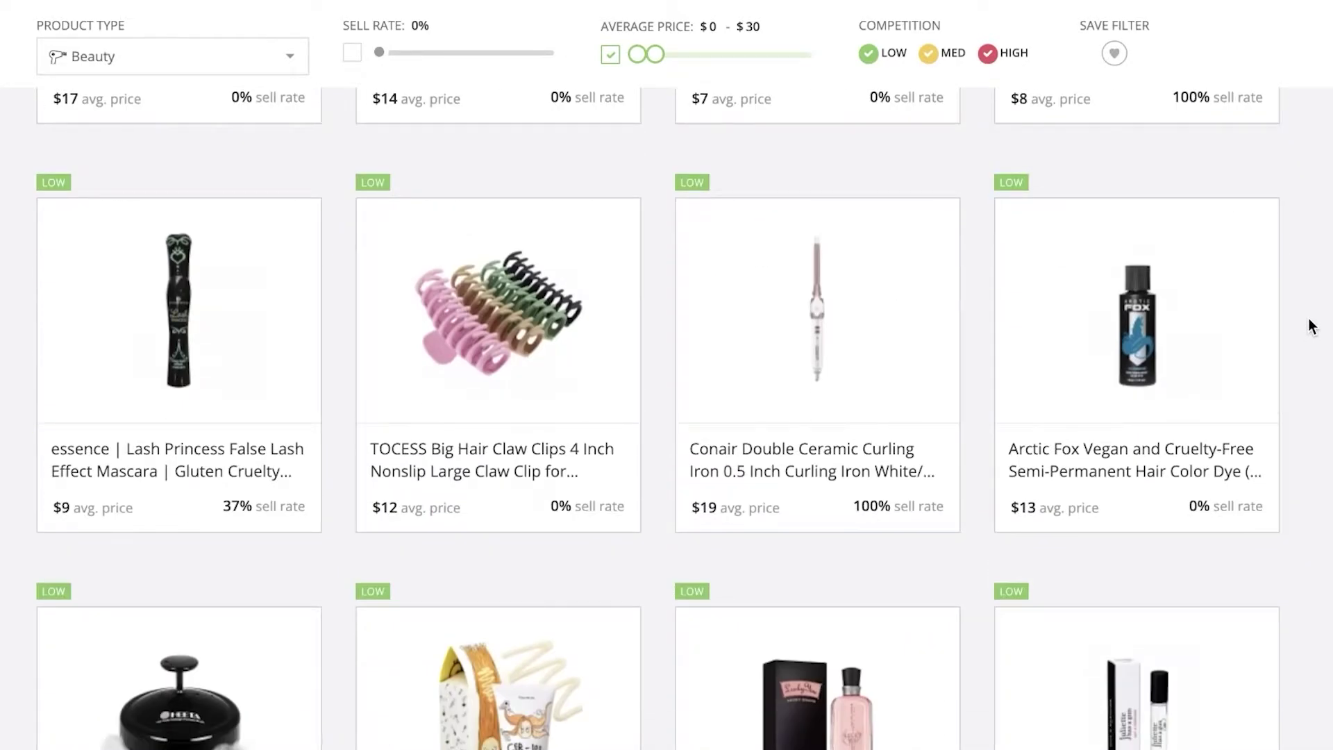
{"action": "scroll", "coordinate": [1311, 326], "scroll_direction": "up", "scroll_amount": 6}
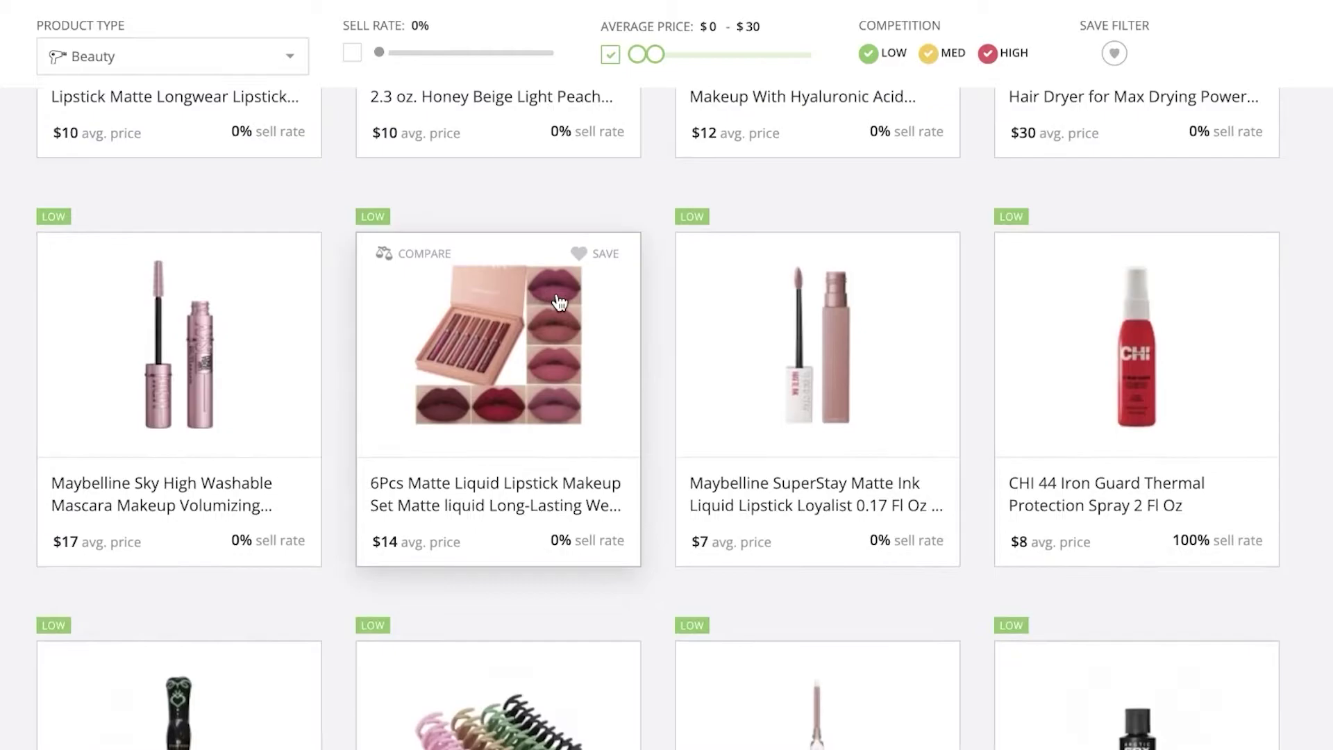
{"action": "scroll", "coordinate": [229, 375], "scroll_direction": "down", "scroll_amount": 4}
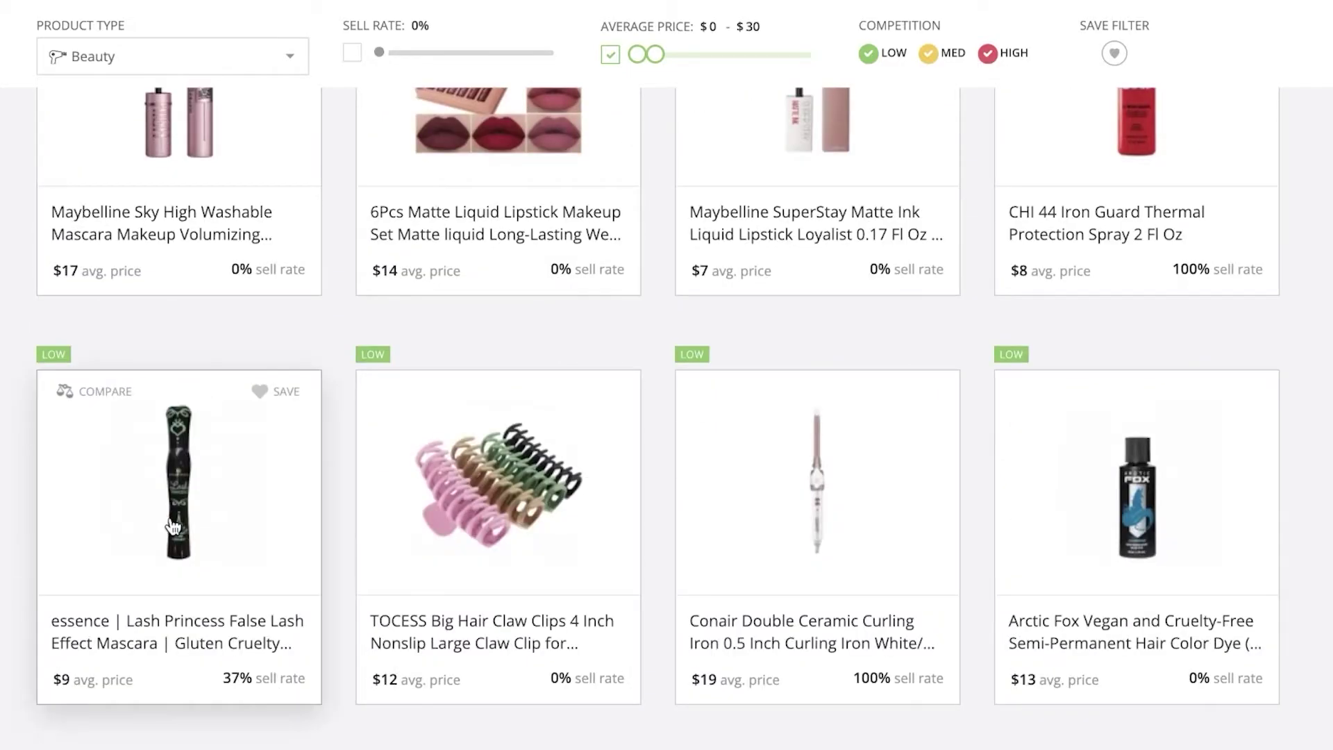
{"action": "scroll", "coordinate": [174, 528], "scroll_direction": "up", "scroll_amount": 20}
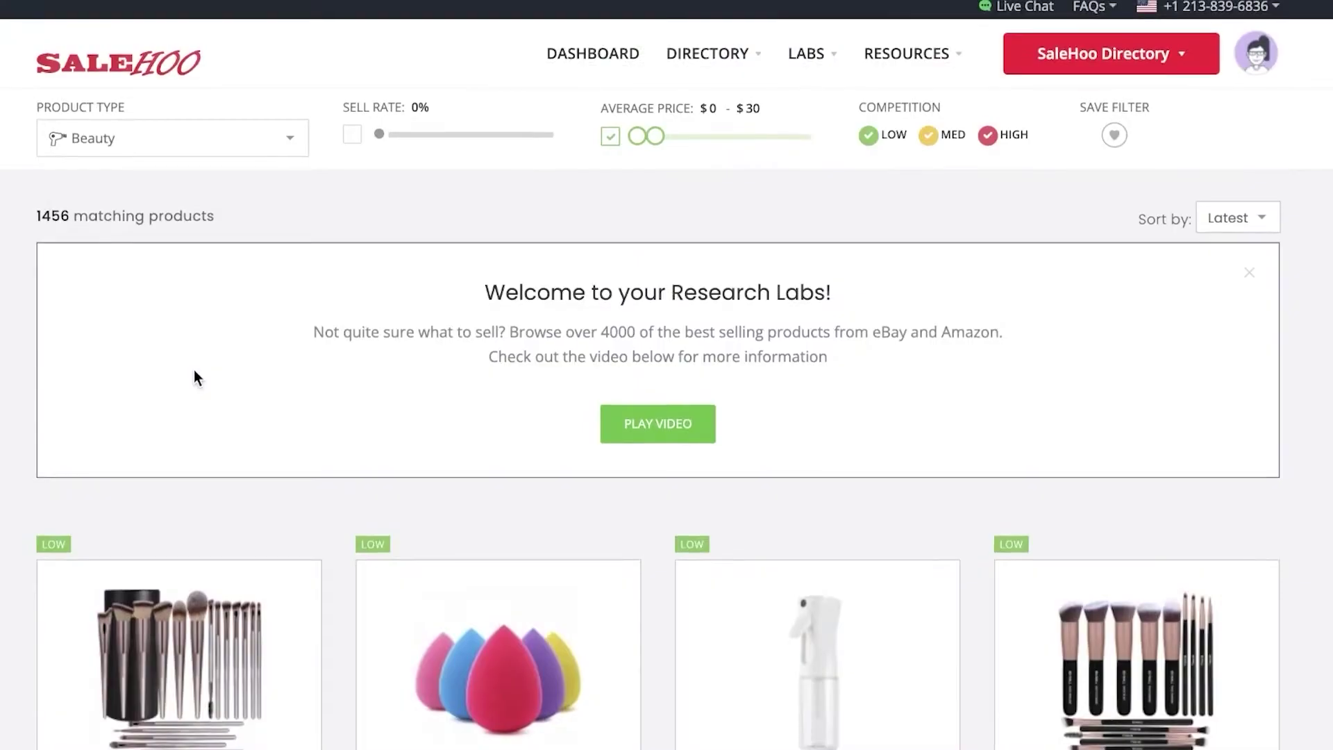
Open the details of the BS-MALL Makeup Brush Set 18 Pcs and review its potential suppliers.
{"action": "scroll", "coordinate": [194, 370], "scroll_direction": "down", "scroll_amount": 5}
{"action": "left_click", "coordinate": [184, 432]}
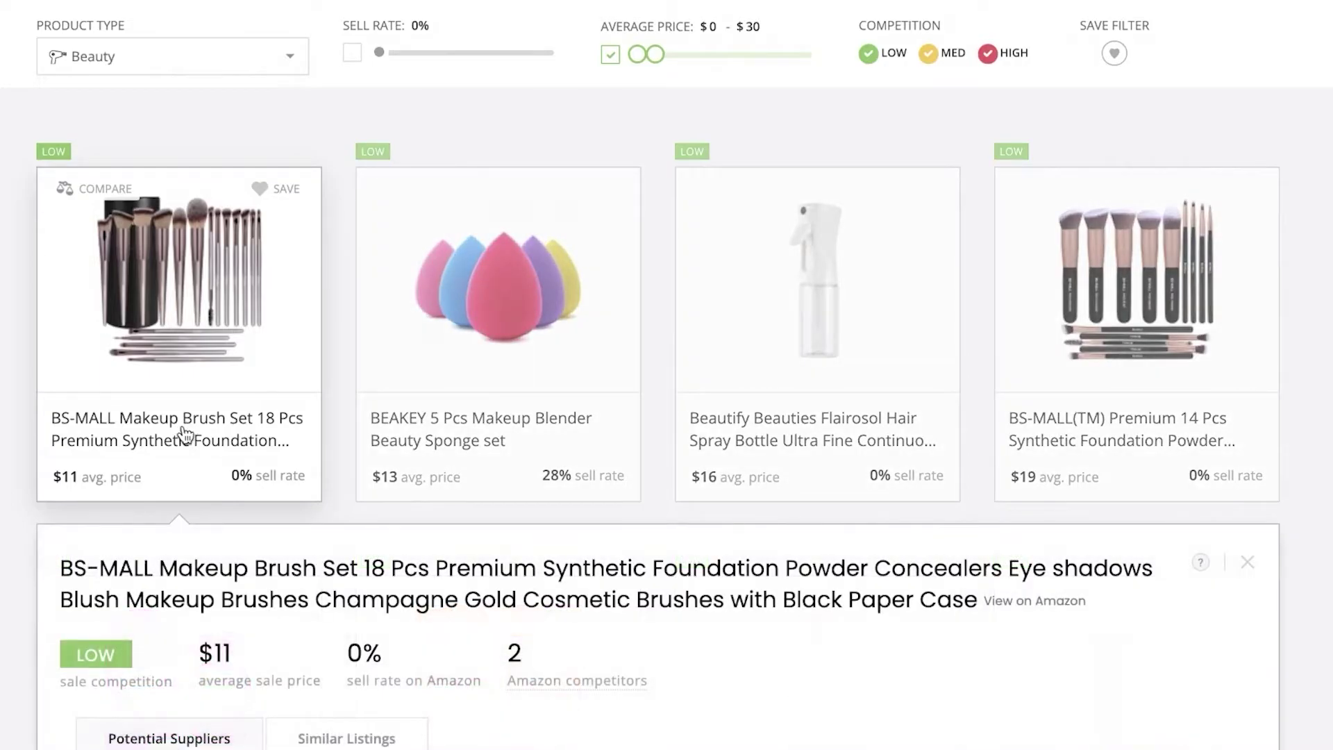
{"action": "scroll", "coordinate": [185, 432], "scroll_direction": "down", "scroll_amount": 6}
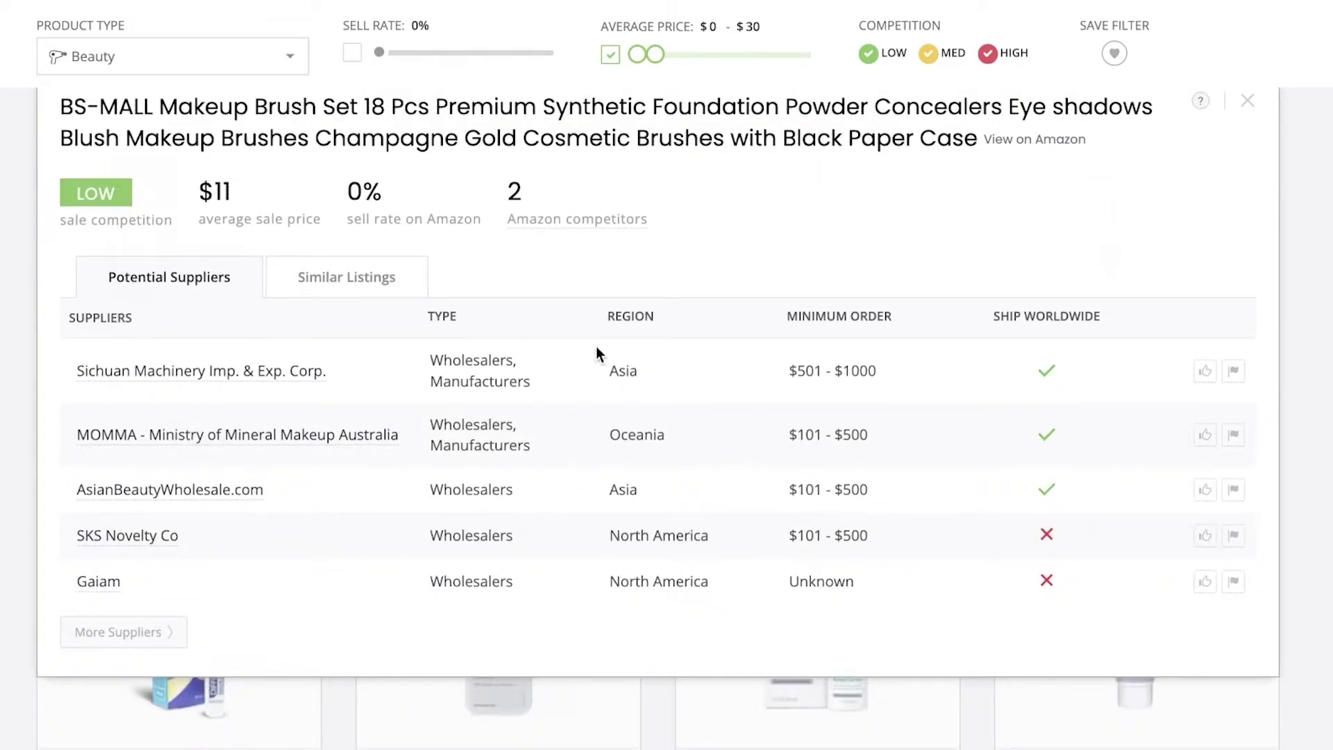
{"action": "scroll", "coordinate": [596, 346], "scroll_direction": "up", "scroll_amount": 1}
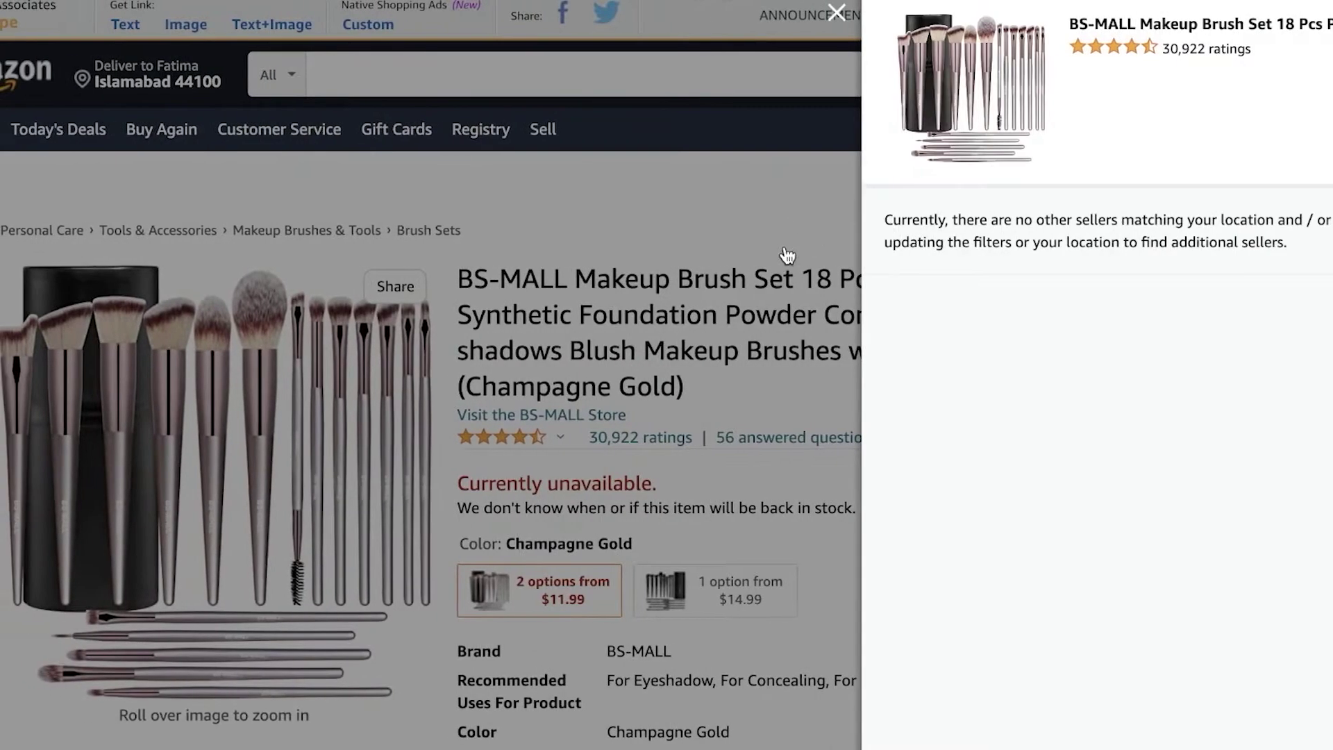
Close the other-sellers overlay on the brush set's Amazon page and review the product listing.
{"action": "left_click", "coordinate": [755, 263]}
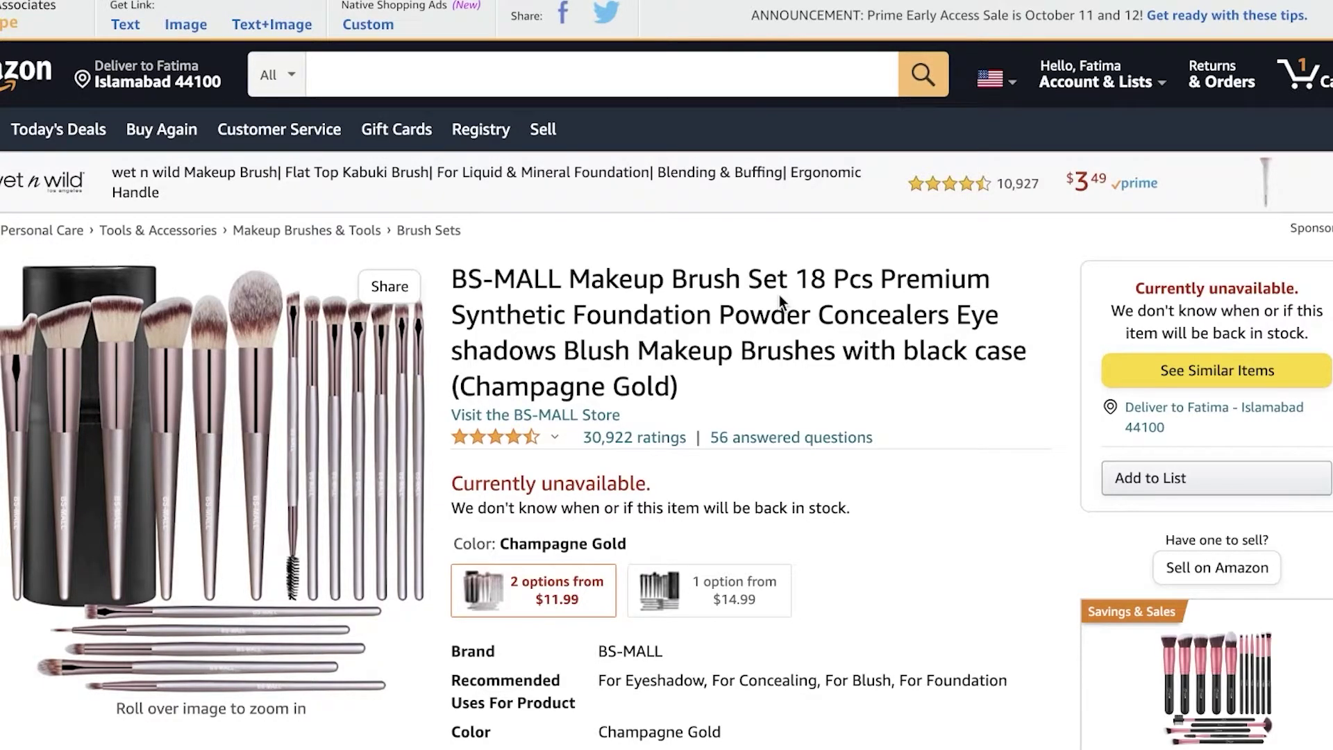
{"action": "scroll", "coordinate": [779, 294], "scroll_direction": "down", "scroll_amount": 2}
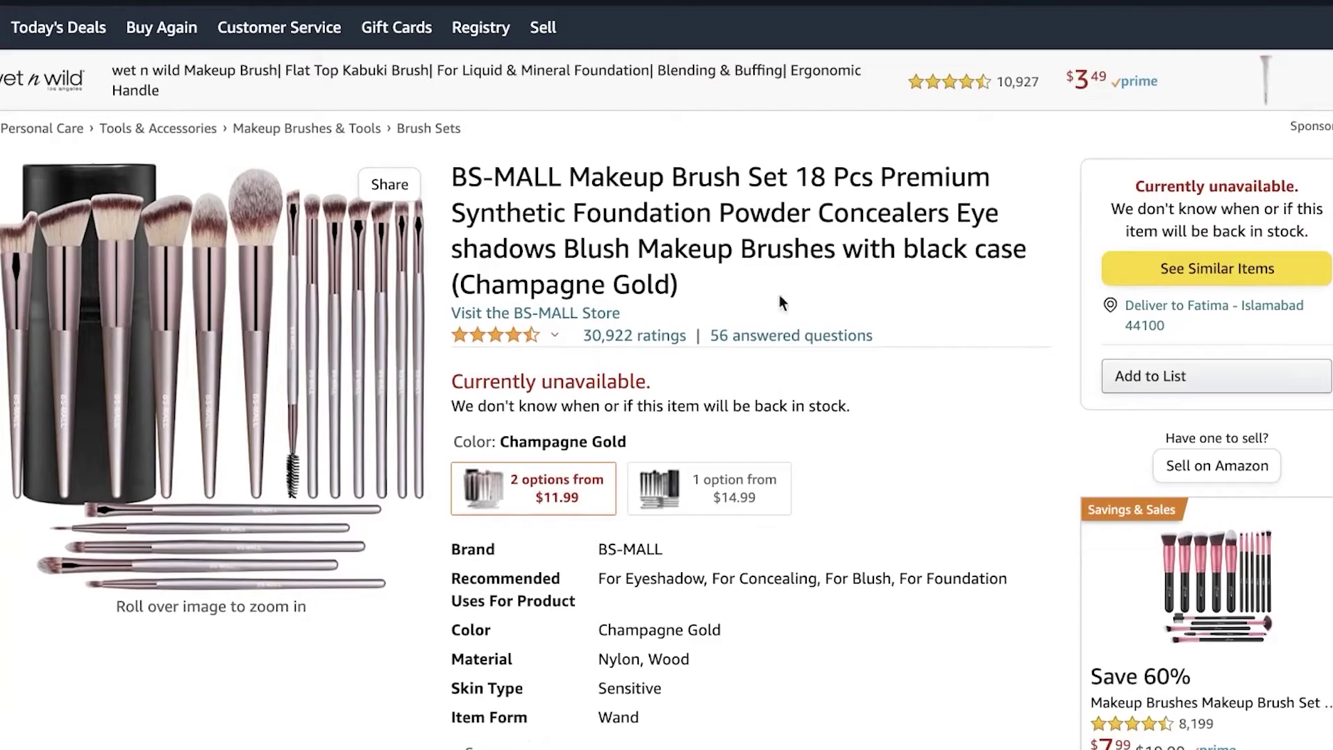
Review the brush set's Amazon listing and close its supplier details in the Research Labs.
{"action": "scroll", "coordinate": [780, 294], "scroll_direction": "down", "scroll_amount": 3}
{"action": "scroll", "coordinate": [973, 291], "scroll_direction": "up", "scroll_amount": 3}
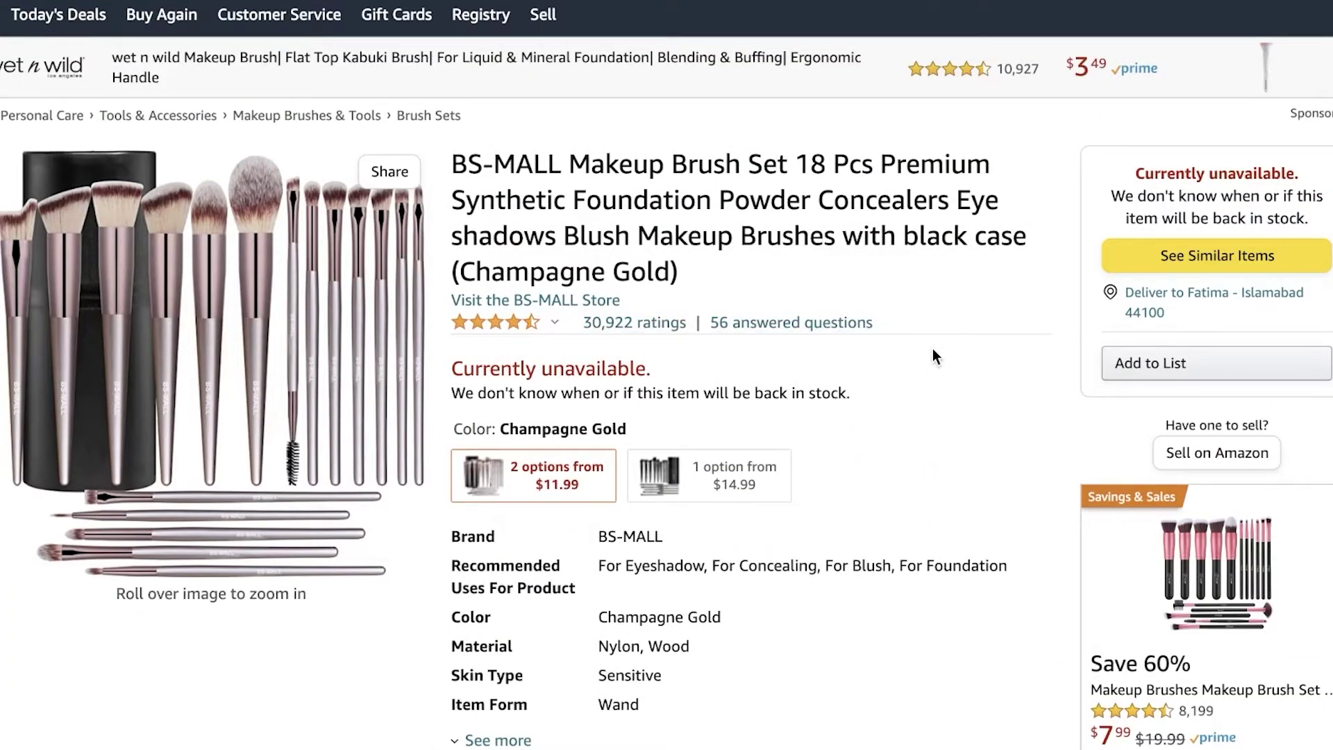
{"action": "scroll", "coordinate": [932, 348], "scroll_direction": "down", "scroll_amount": 5}
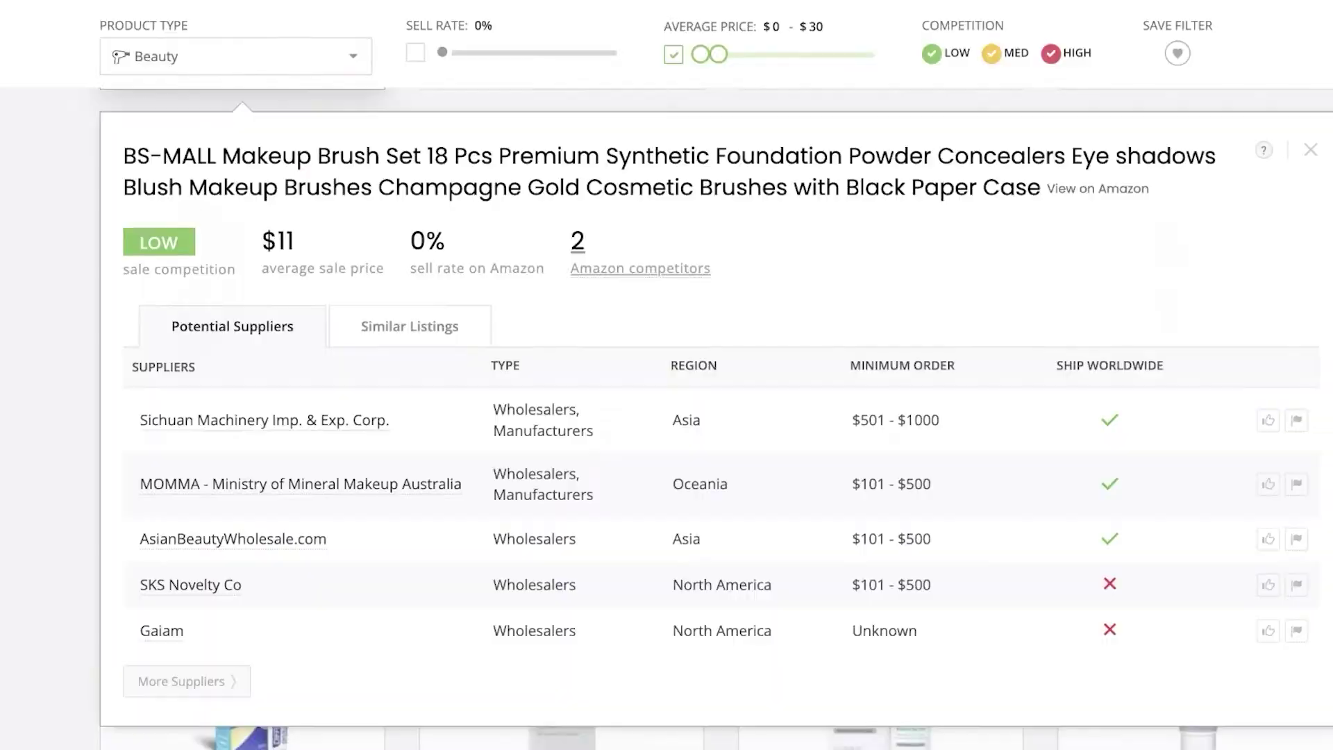
{"action": "left_click", "coordinate": [1323, 306]}
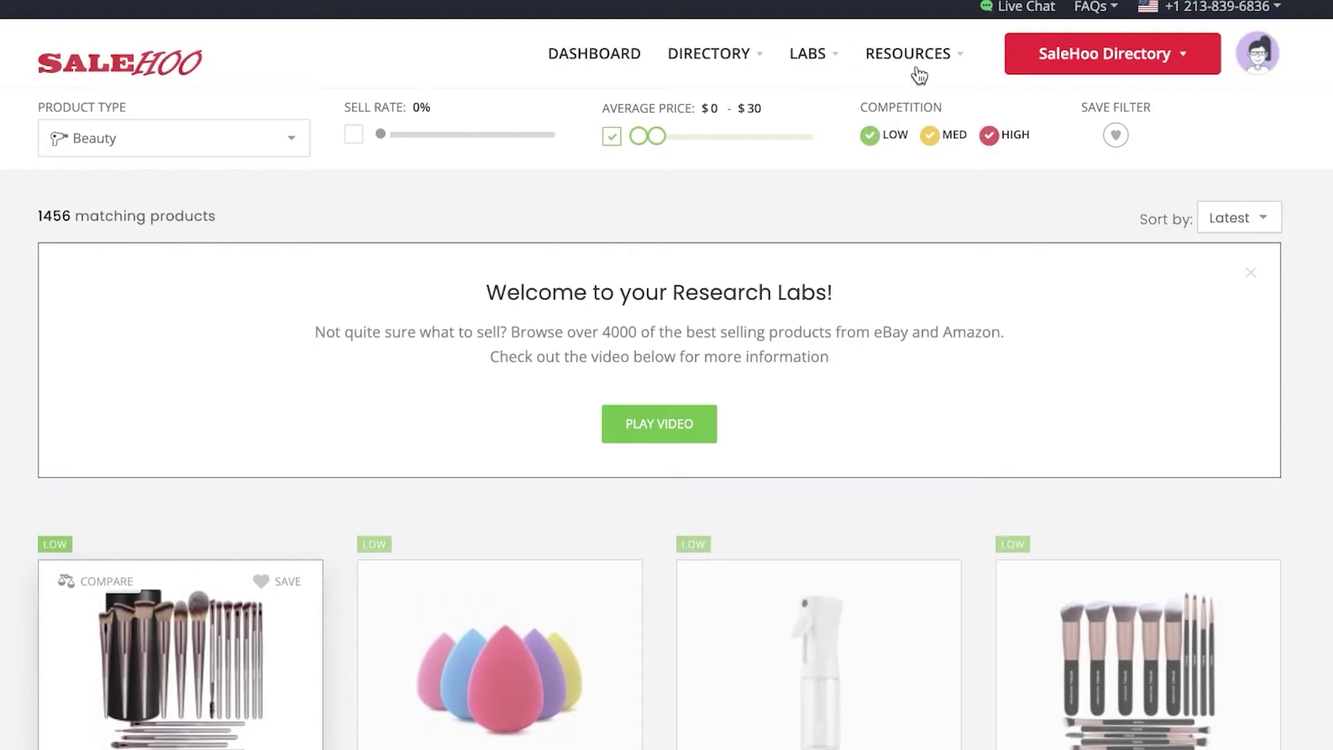
Switch to SaleHoo Educate and open the Dropshipping on Shopify course.
{"action": "left_click", "coordinate": [1111, 53]}
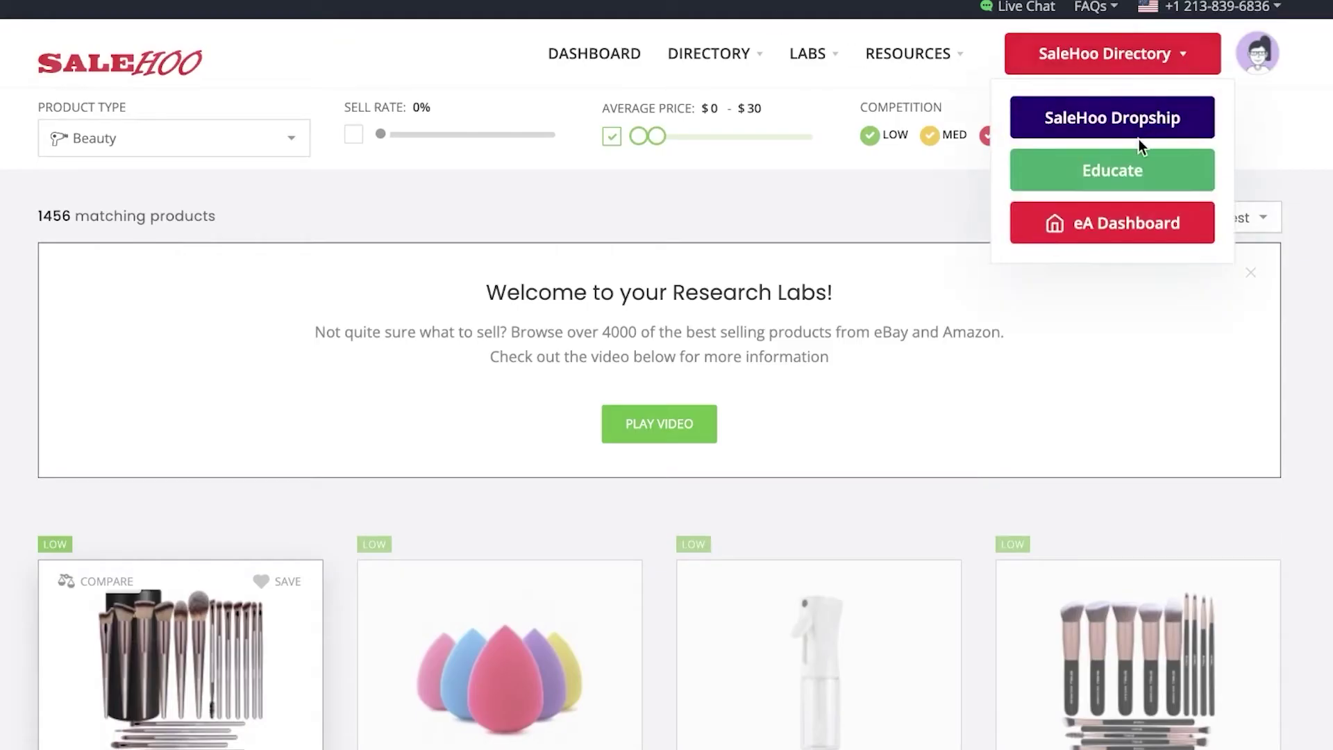
{"action": "left_click", "coordinate": [1128, 182]}
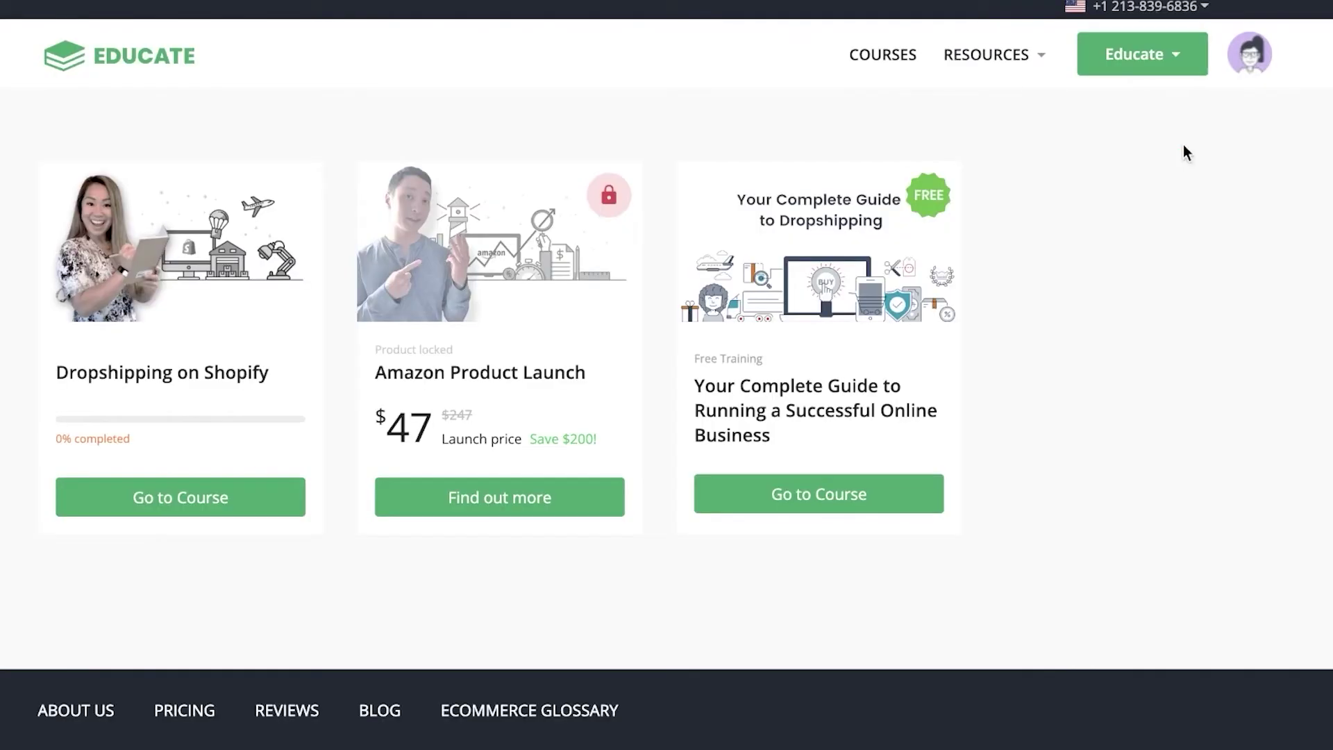
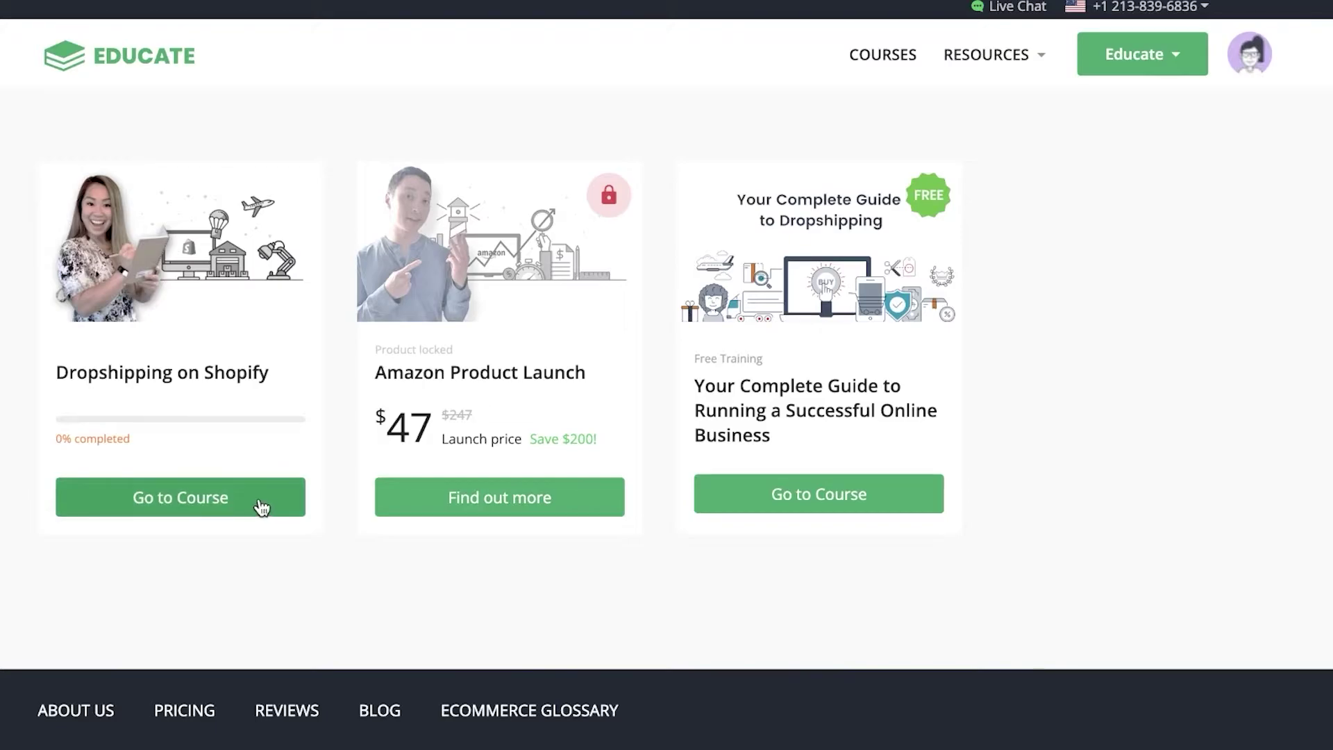
{"action": "left_click", "coordinate": [256, 505]}
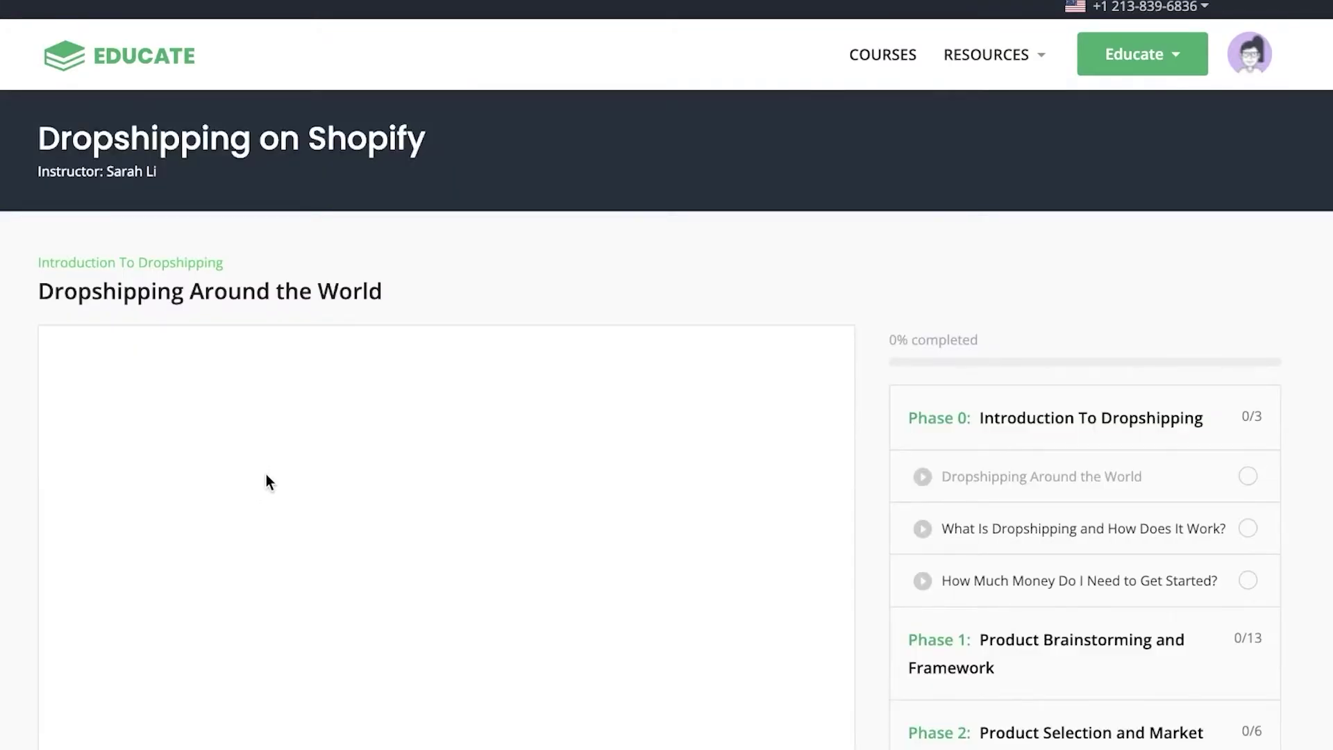
Look over the course's phases and expand the lessons of Phase 4: Pre-Launch.
{"action": "scroll", "coordinate": [924, 305], "scroll_direction": "down", "scroll_amount": 4}
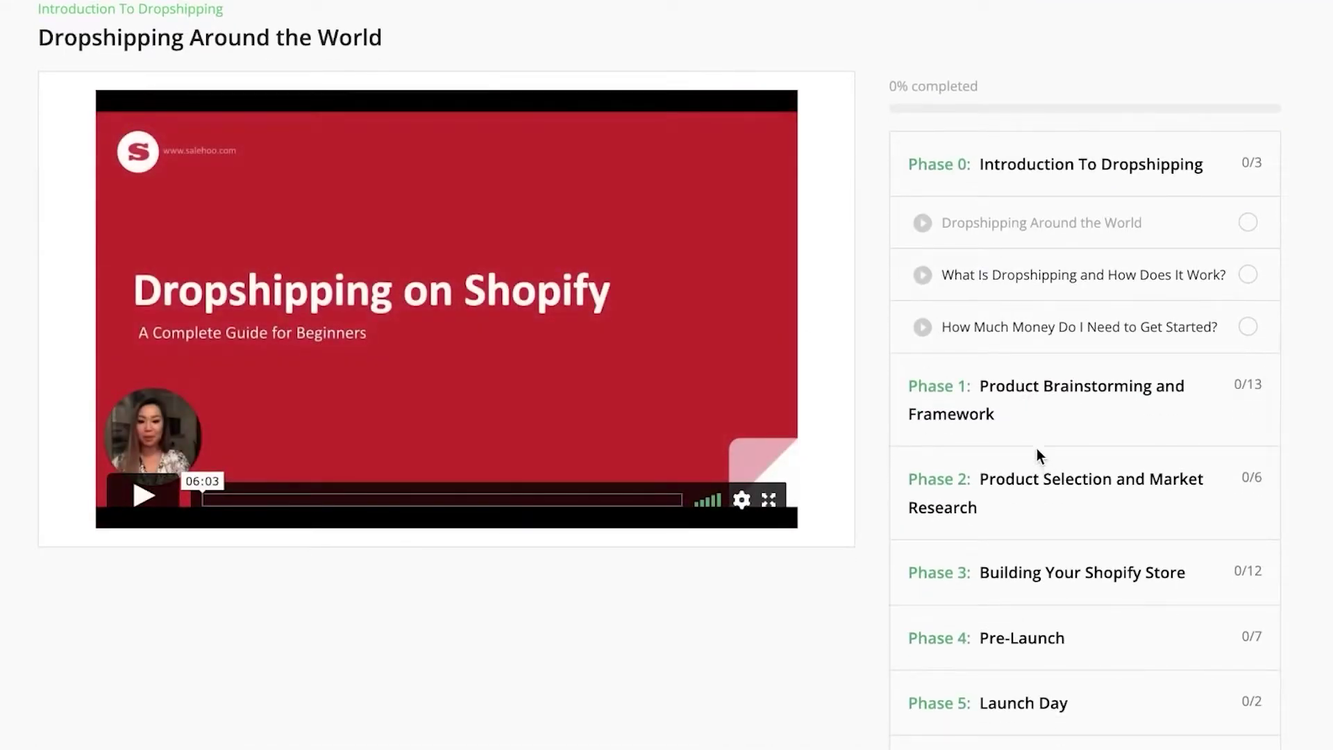
{"action": "scroll", "coordinate": [1073, 209], "scroll_direction": "down", "scroll_amount": 1}
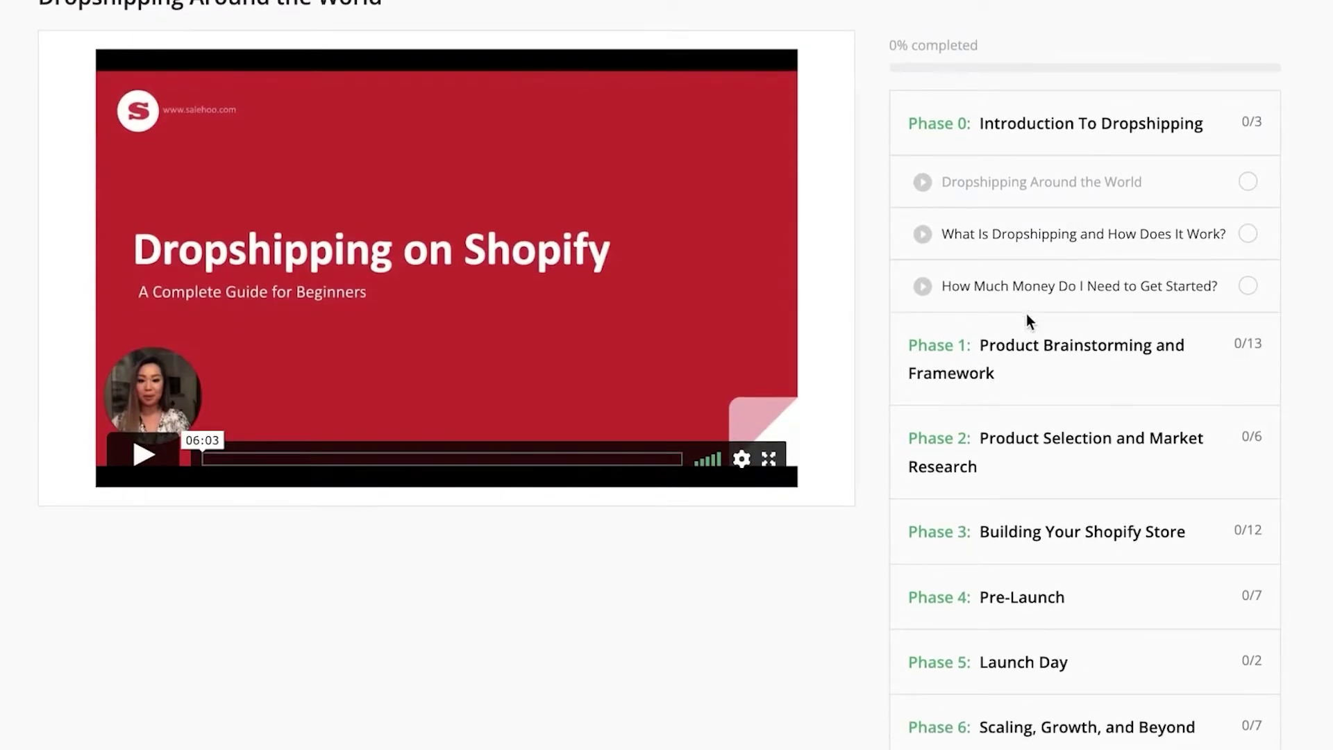
{"action": "scroll", "coordinate": [1026, 306], "scroll_direction": "down", "scroll_amount": 3}
{"action": "scroll", "coordinate": [1009, 452], "scroll_direction": "down", "scroll_amount": 8}
{"action": "scroll", "coordinate": [1011, 458], "scroll_direction": "up", "scroll_amount": 10}
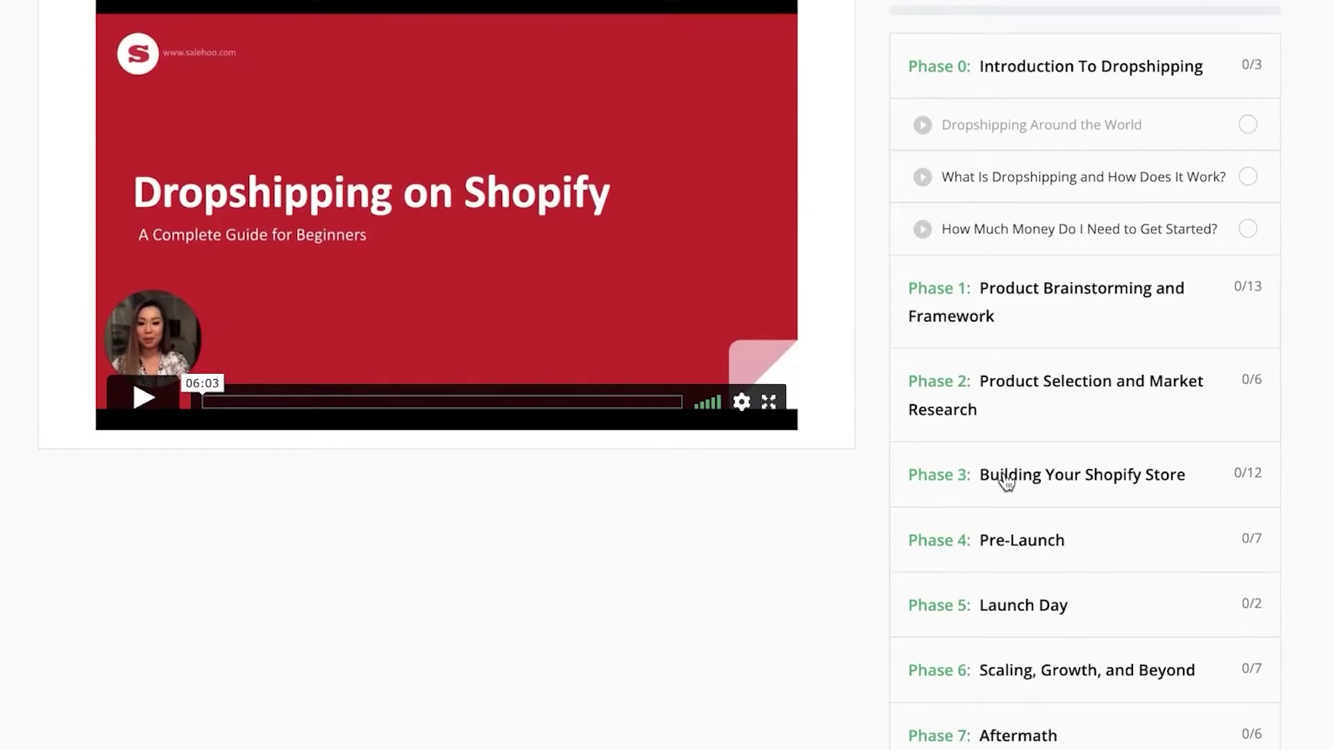
{"action": "left_click", "coordinate": [1002, 333]}
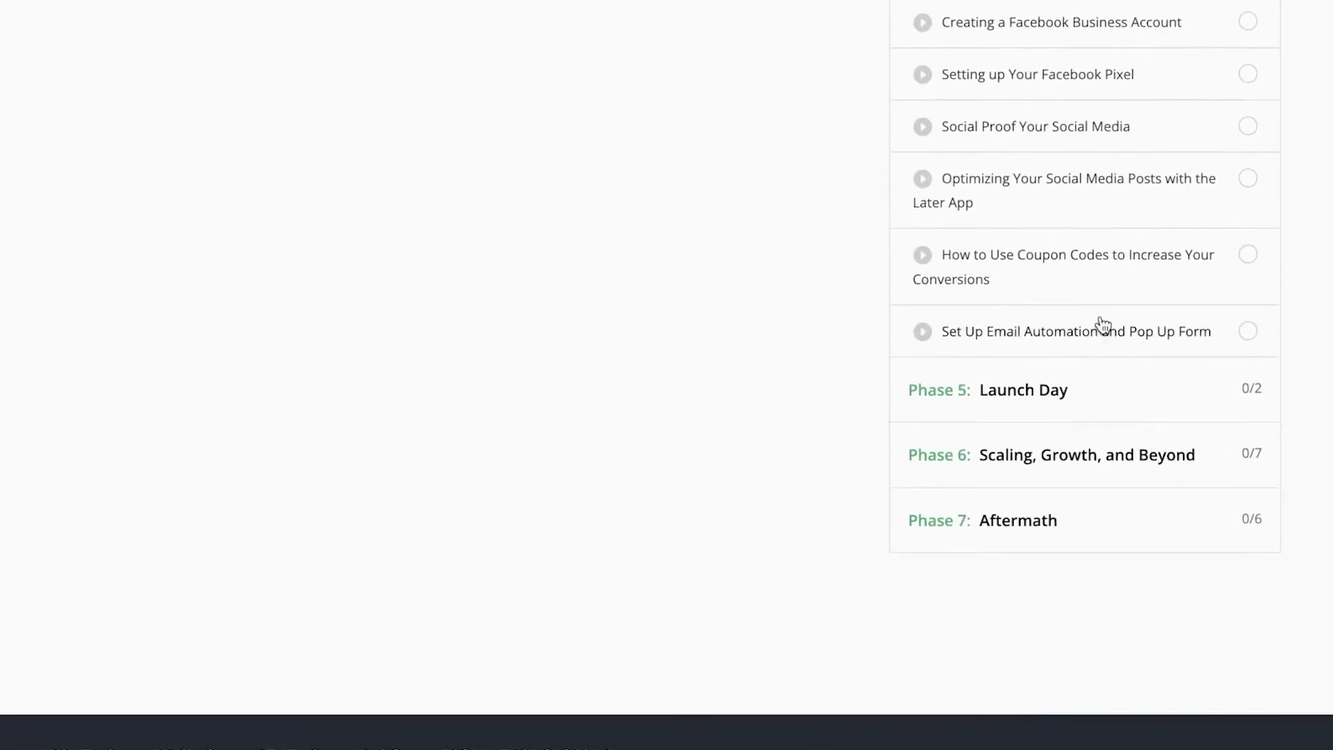
Expand the lessons of Phases 5 to 7 in turn, from Launch Day to Aftermath.
{"action": "scroll", "coordinate": [1097, 299], "scroll_direction": "up", "scroll_amount": 3}
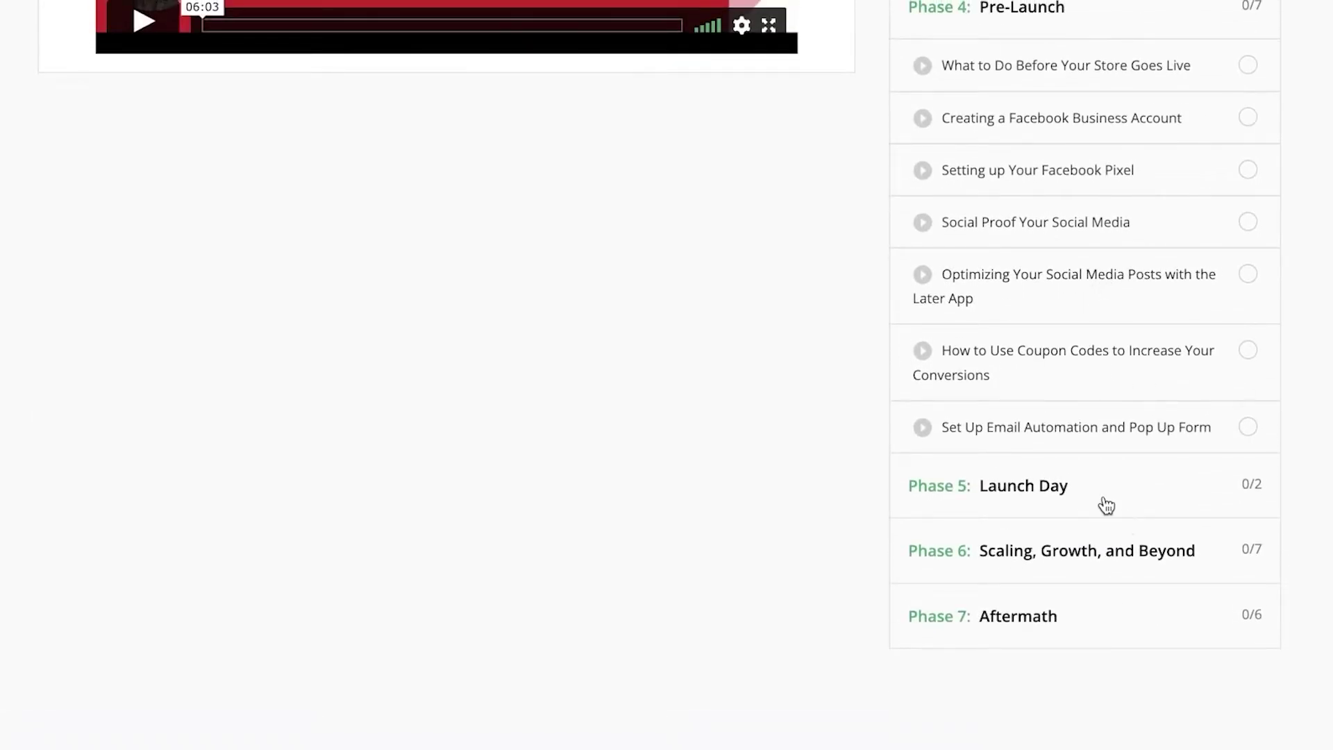
{"action": "left_click", "coordinate": [1106, 505]}
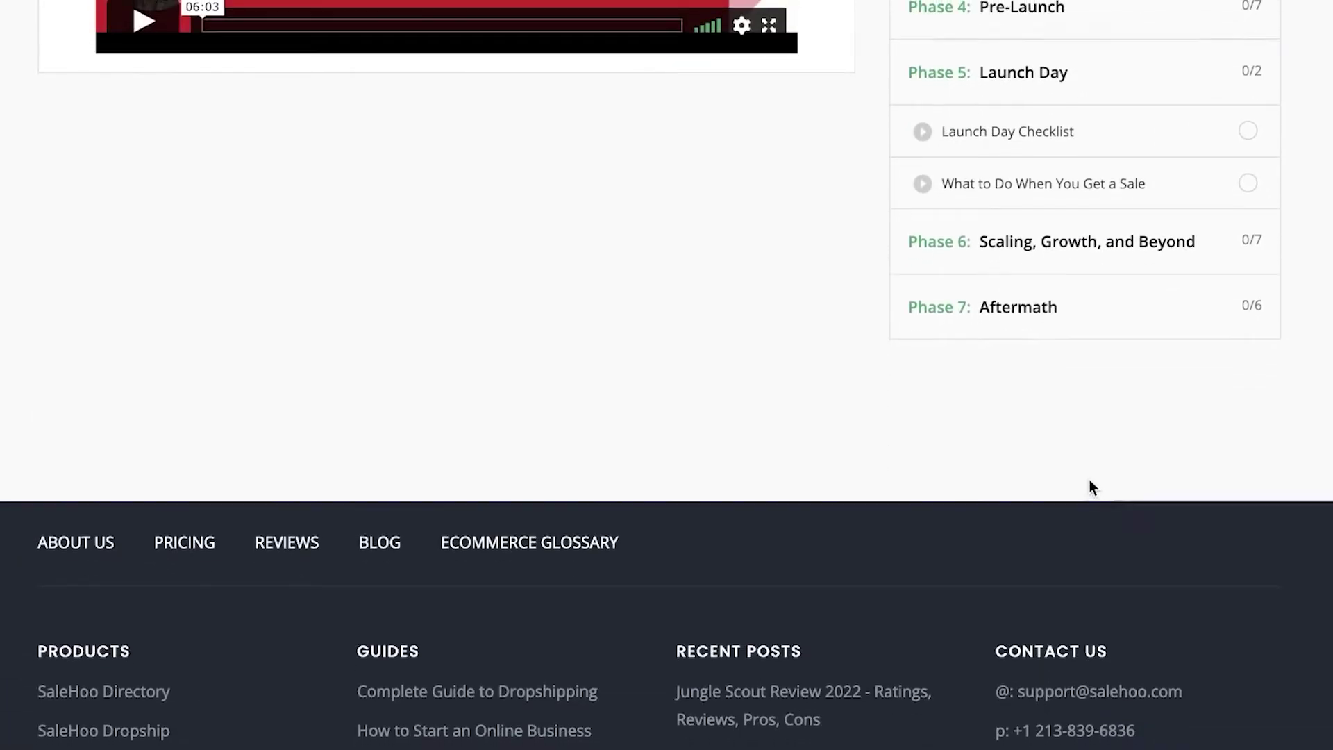
{"action": "left_click", "coordinate": [1008, 257]}
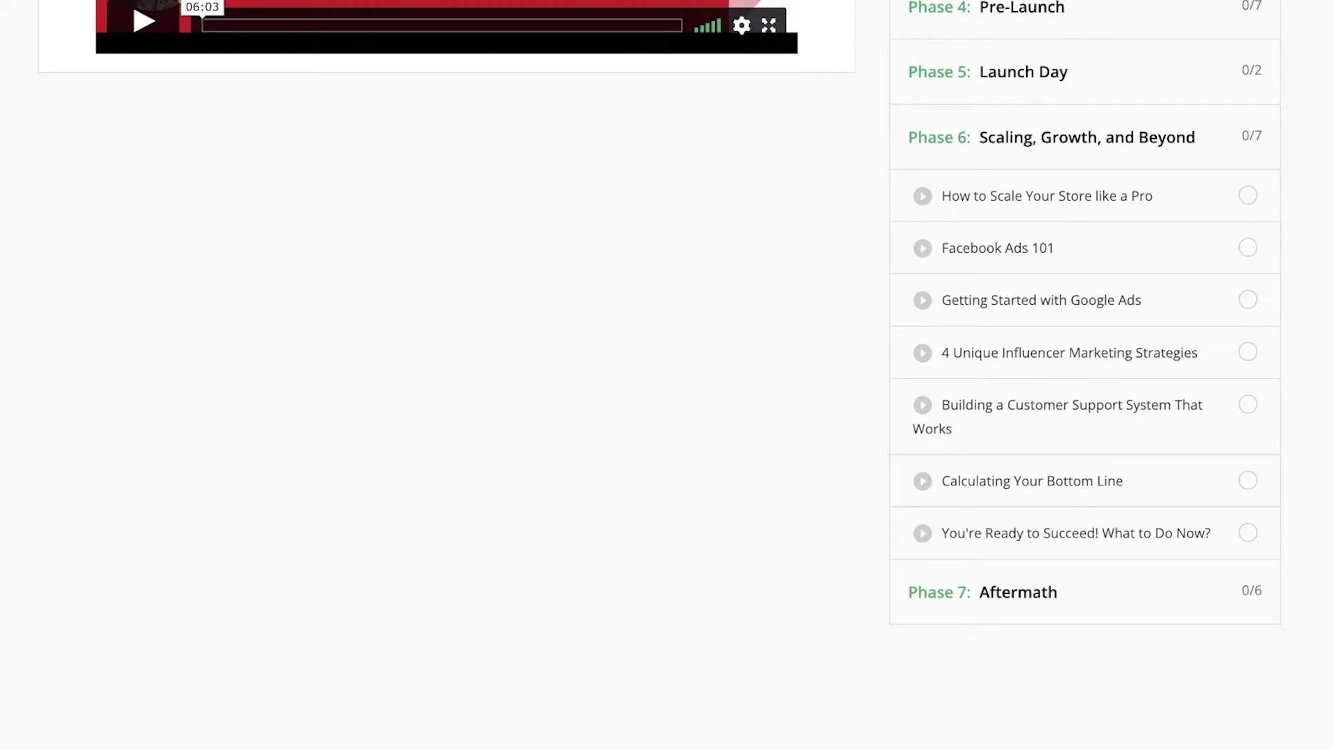
{"action": "left_click", "coordinate": [1101, 596]}
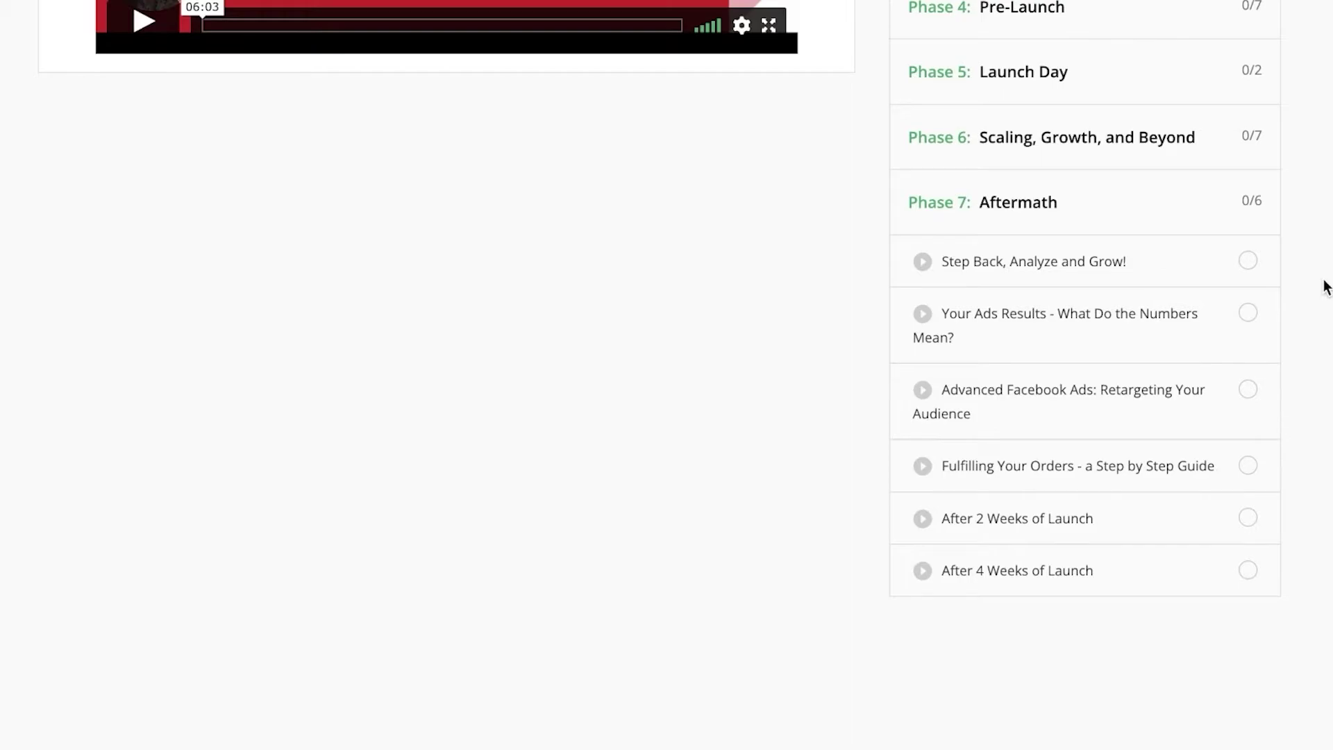
Review the complete phase list of the Dropshipping on Shopify course from Introduction To Dropshipping to Aftermath.
{"action": "scroll", "coordinate": [1057, 313], "scroll_direction": "up", "scroll_amount": 10}
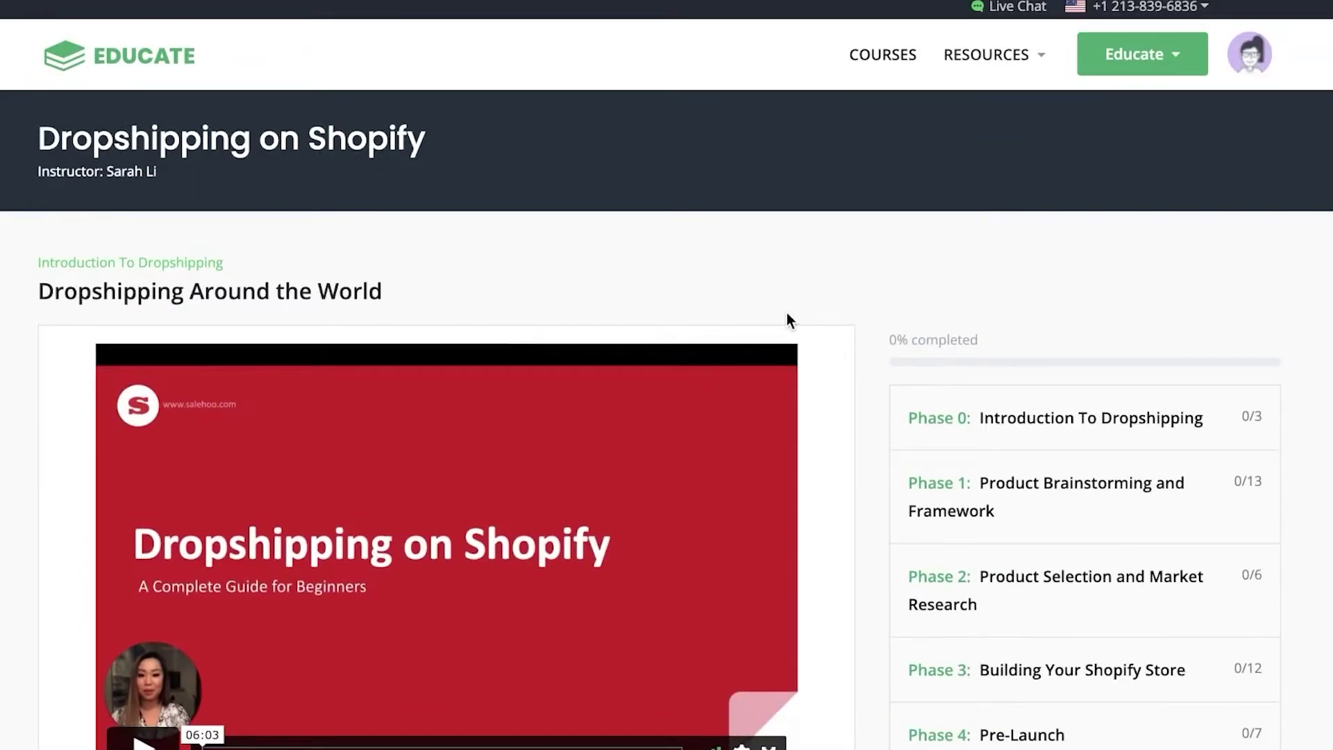
{"action": "scroll", "coordinate": [1020, 274], "scroll_direction": "down", "scroll_amount": 4}
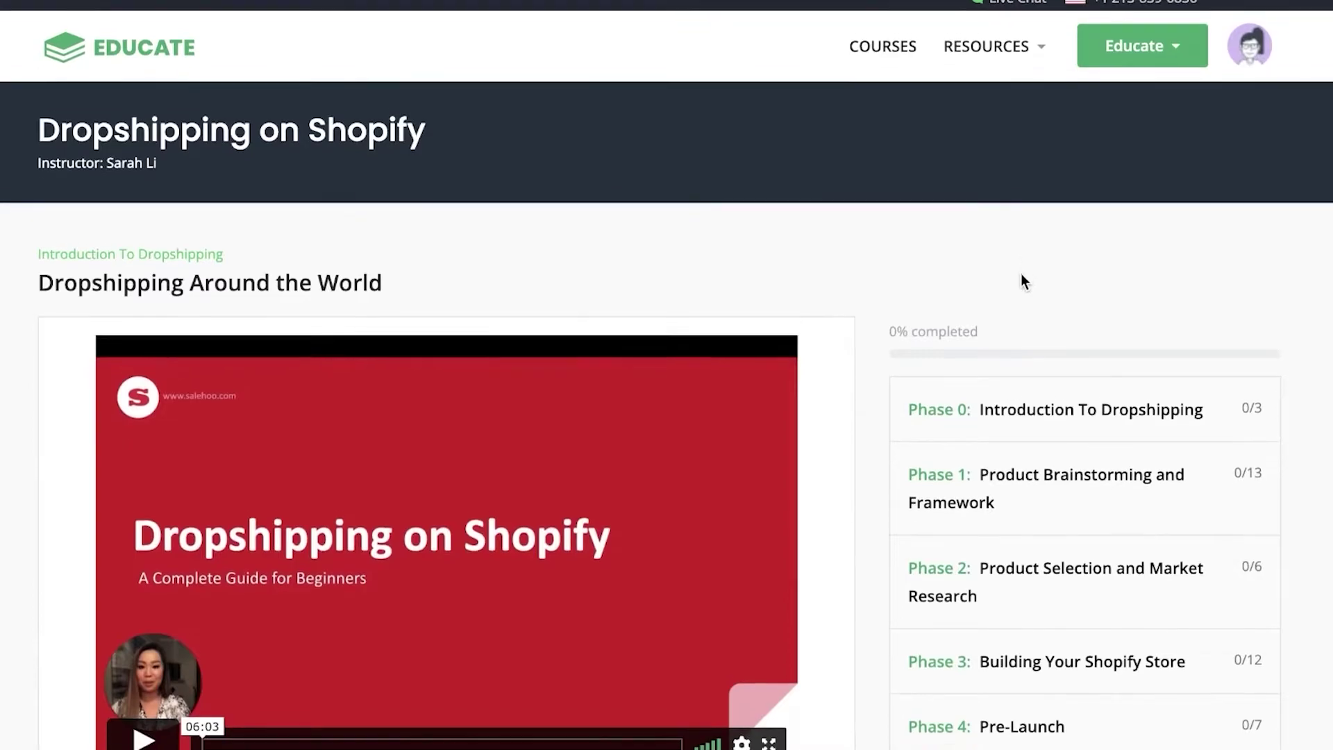
{"action": "scroll", "coordinate": [1027, 318], "scroll_direction": "down", "scroll_amount": 2}
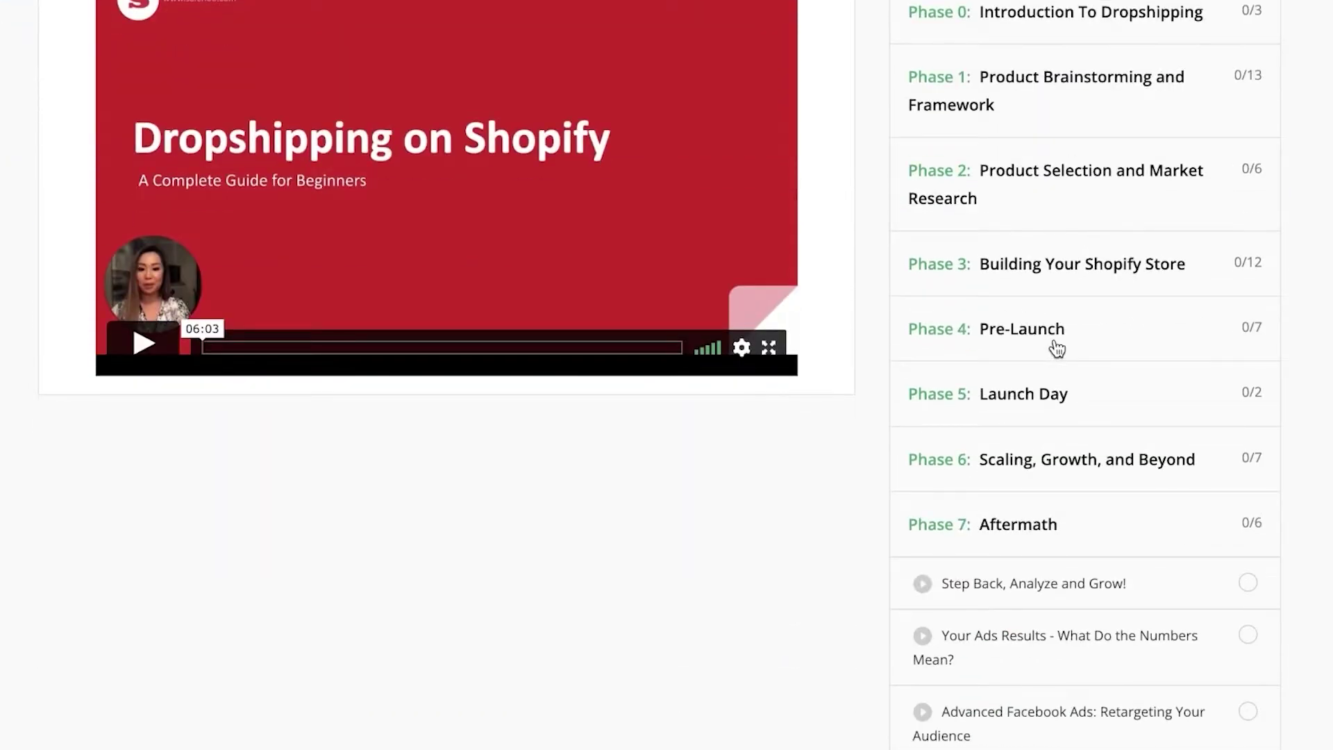
{"action": "scroll", "coordinate": [1048, 352], "scroll_direction": "up", "scroll_amount": 6}
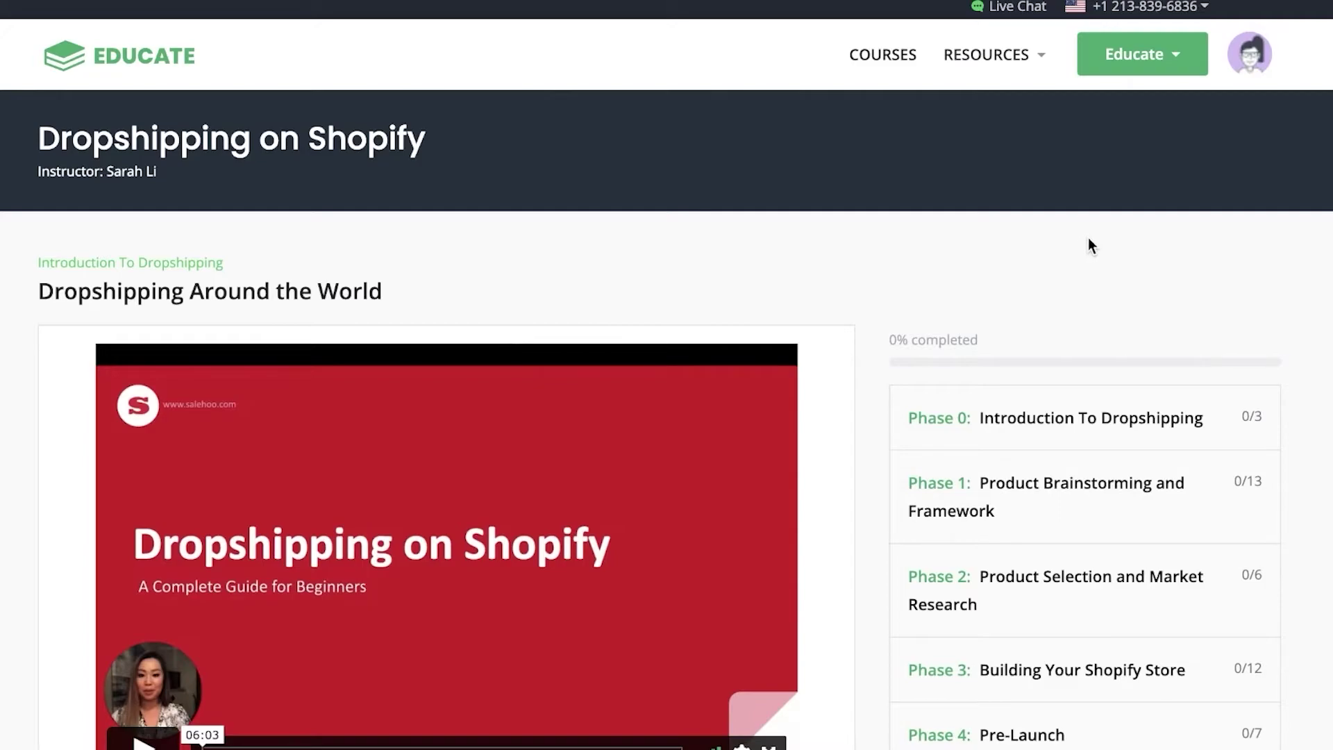
Switch to SaleHoo Dropship and browse the product listings in the Dropship Directory.
{"action": "mouse_move", "coordinate": [1139, 65]}
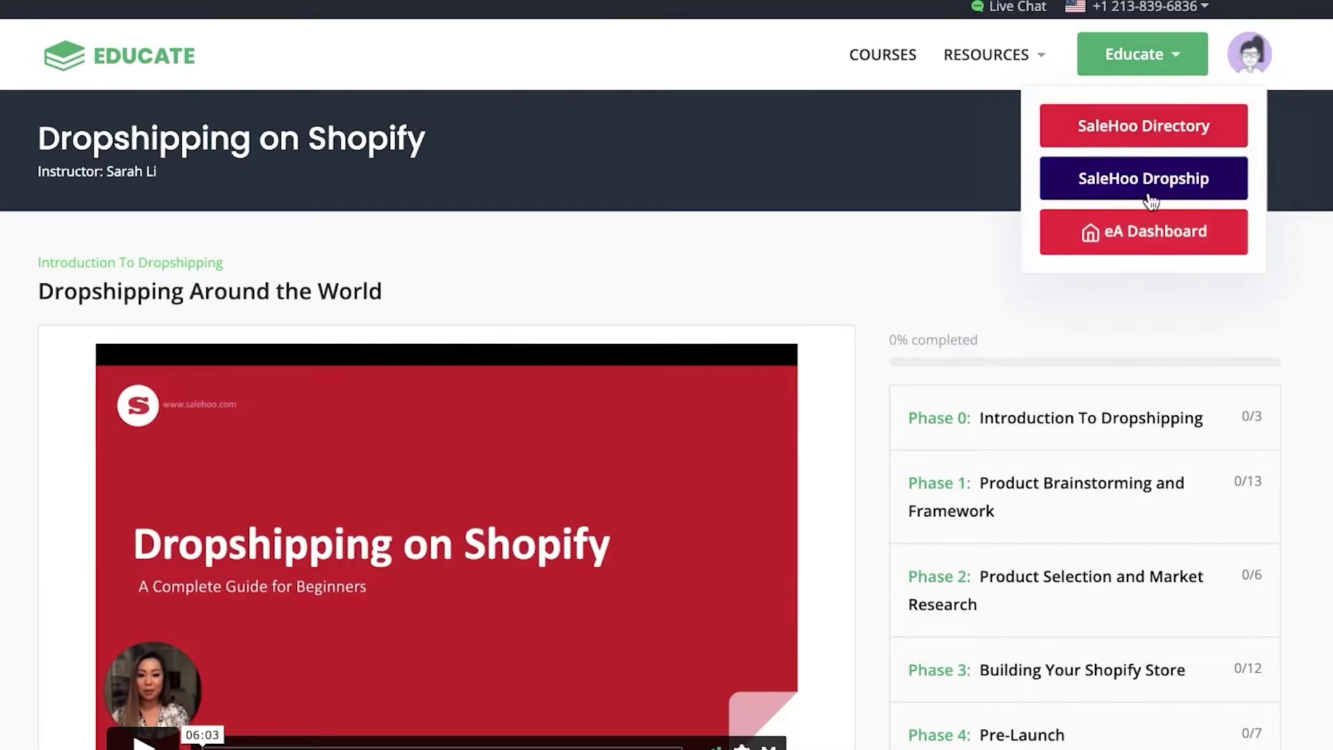
{"action": "left_click", "coordinate": [1157, 170]}
{"action": "scroll", "coordinate": [1161, 172], "scroll_direction": "down", "scroll_amount": 4}
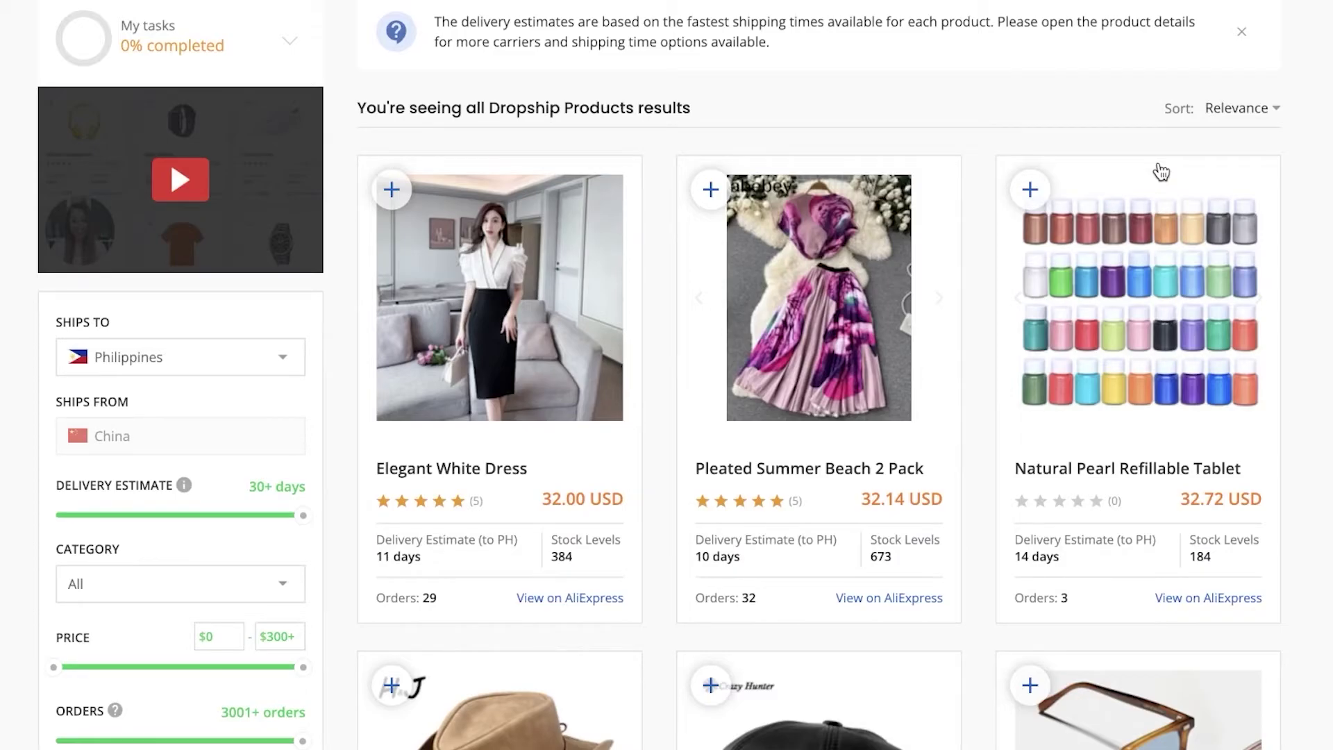
{"action": "scroll", "coordinate": [1286, 250], "scroll_direction": "down", "scroll_amount": 2}
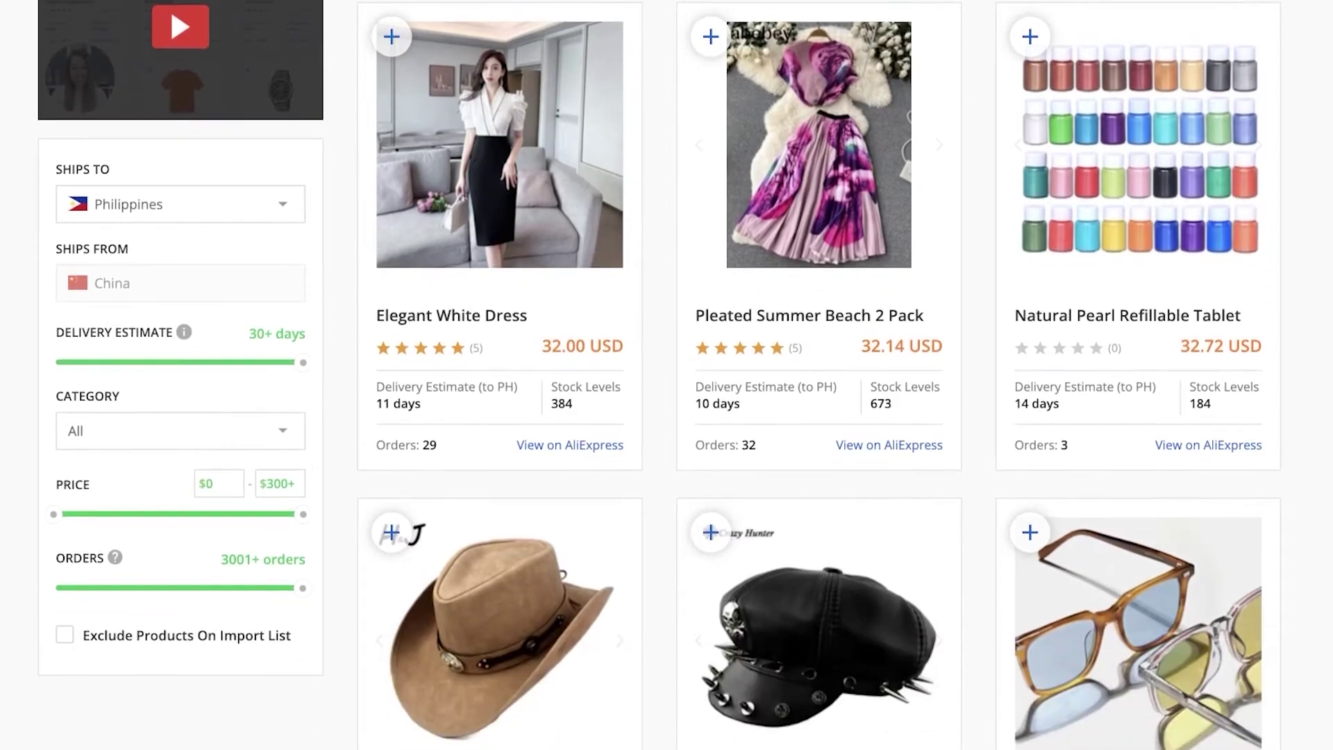
{"action": "scroll", "coordinate": [1286, 250], "scroll_direction": "up", "scroll_amount": 6}
{"action": "scroll", "coordinate": [757, 194], "scroll_direction": "down", "scroll_amount": 8}
{"action": "scroll", "coordinate": [757, 193], "scroll_direction": "up", "scroll_amount": 6}
{"action": "scroll", "coordinate": [757, 193], "scroll_direction": "up", "scroll_amount": 3}
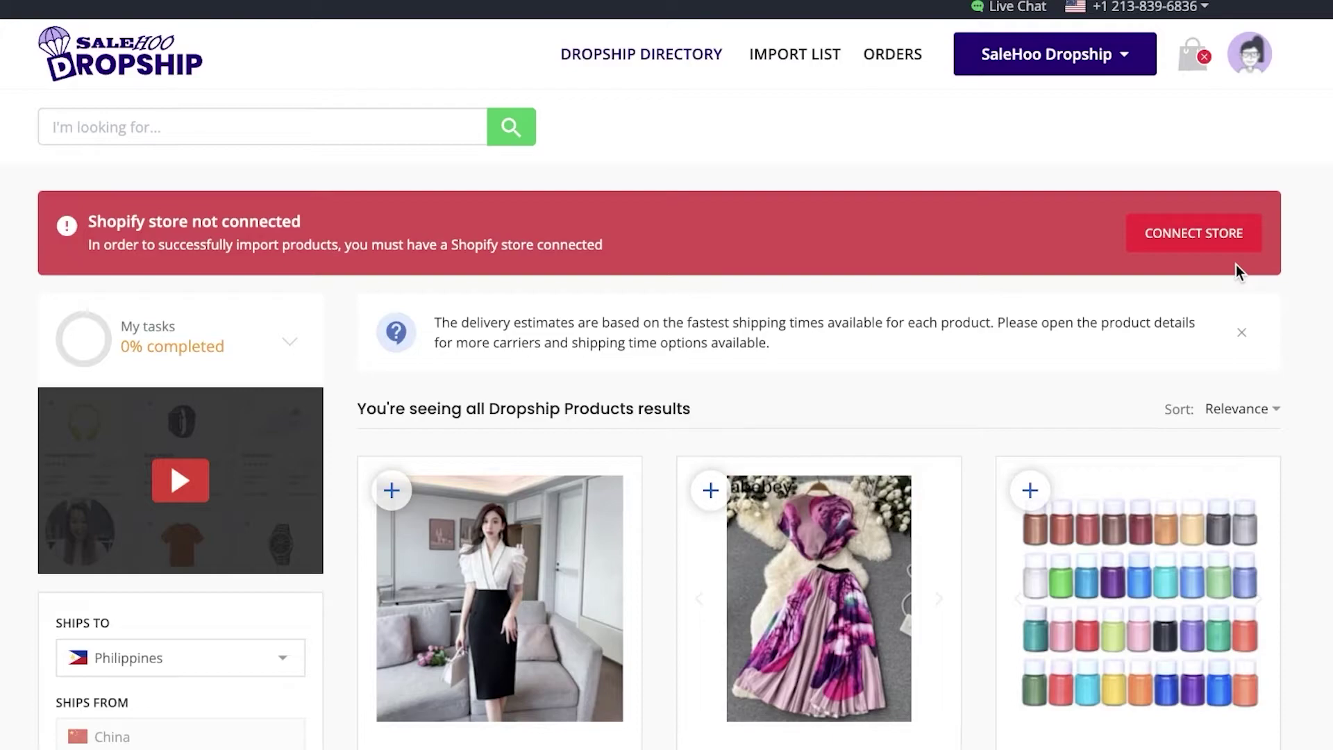
Set the dropship products' shipping destination to United States.
{"action": "scroll", "coordinate": [1236, 264], "scroll_direction": "down", "scroll_amount": 8}
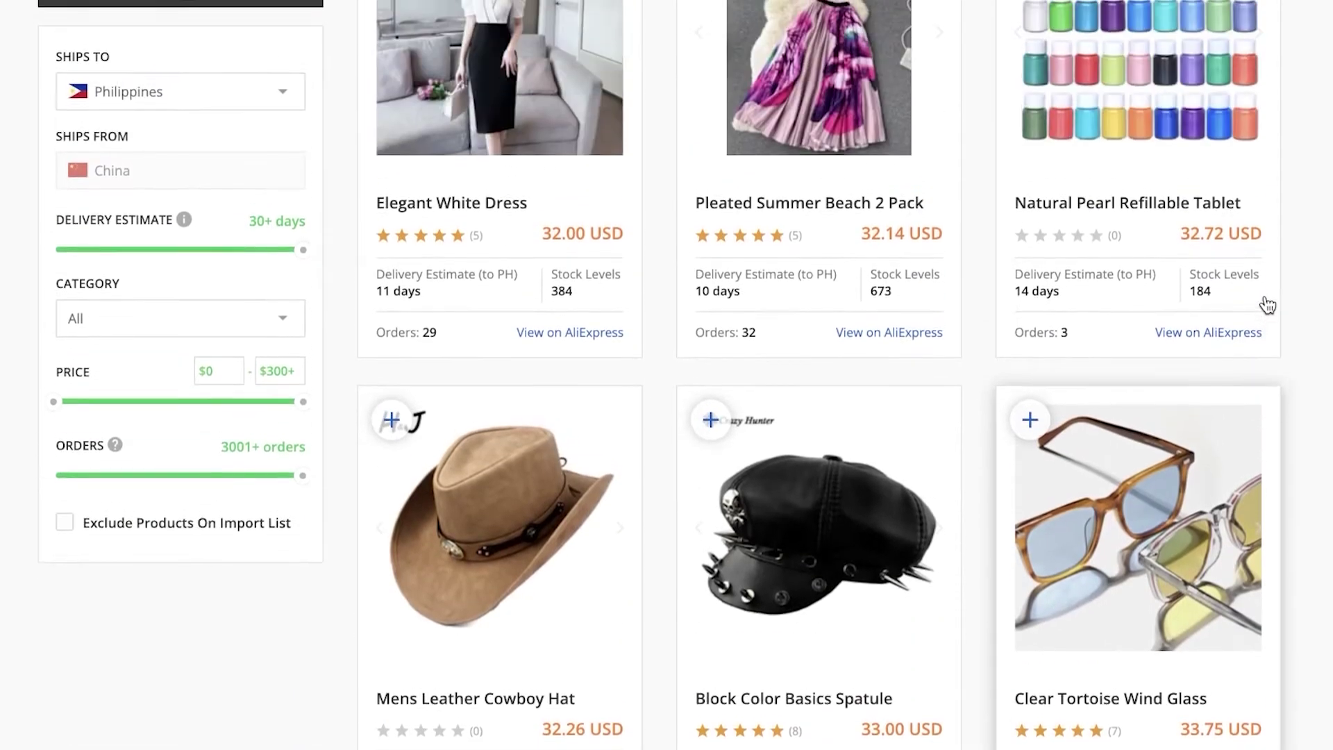
{"action": "scroll", "coordinate": [143, 223], "scroll_direction": "up", "scroll_amount": 2}
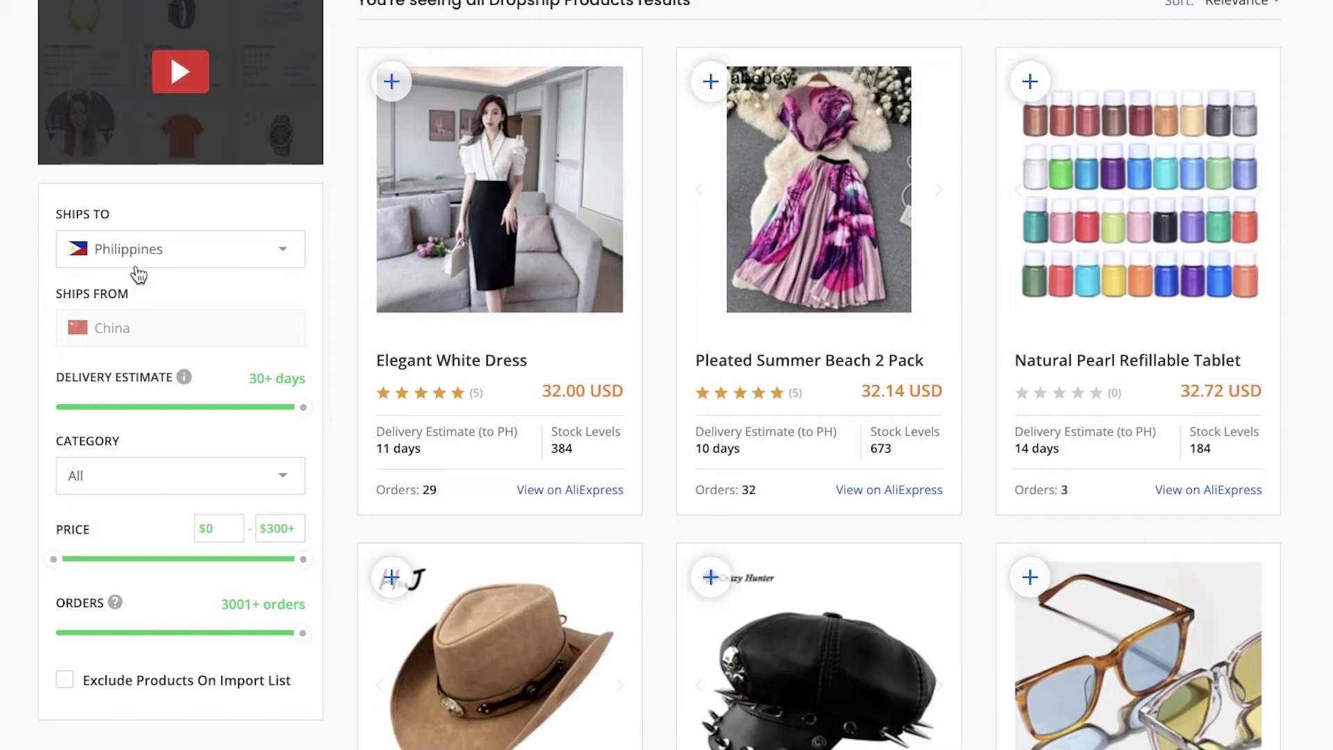
{"action": "left_click", "coordinate": [173, 256]}
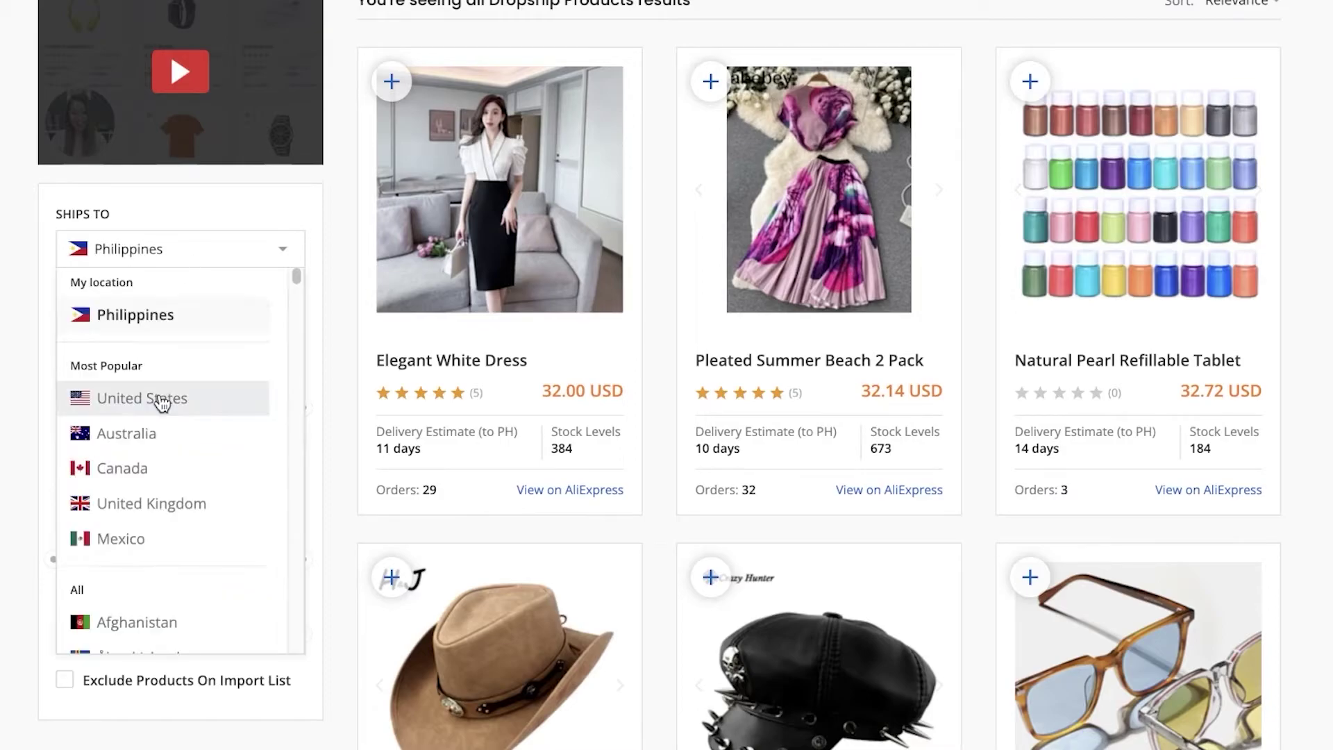
{"action": "left_click", "coordinate": [163, 400]}
{"action": "scroll", "coordinate": [164, 315], "scroll_direction": "up", "scroll_amount": 1}
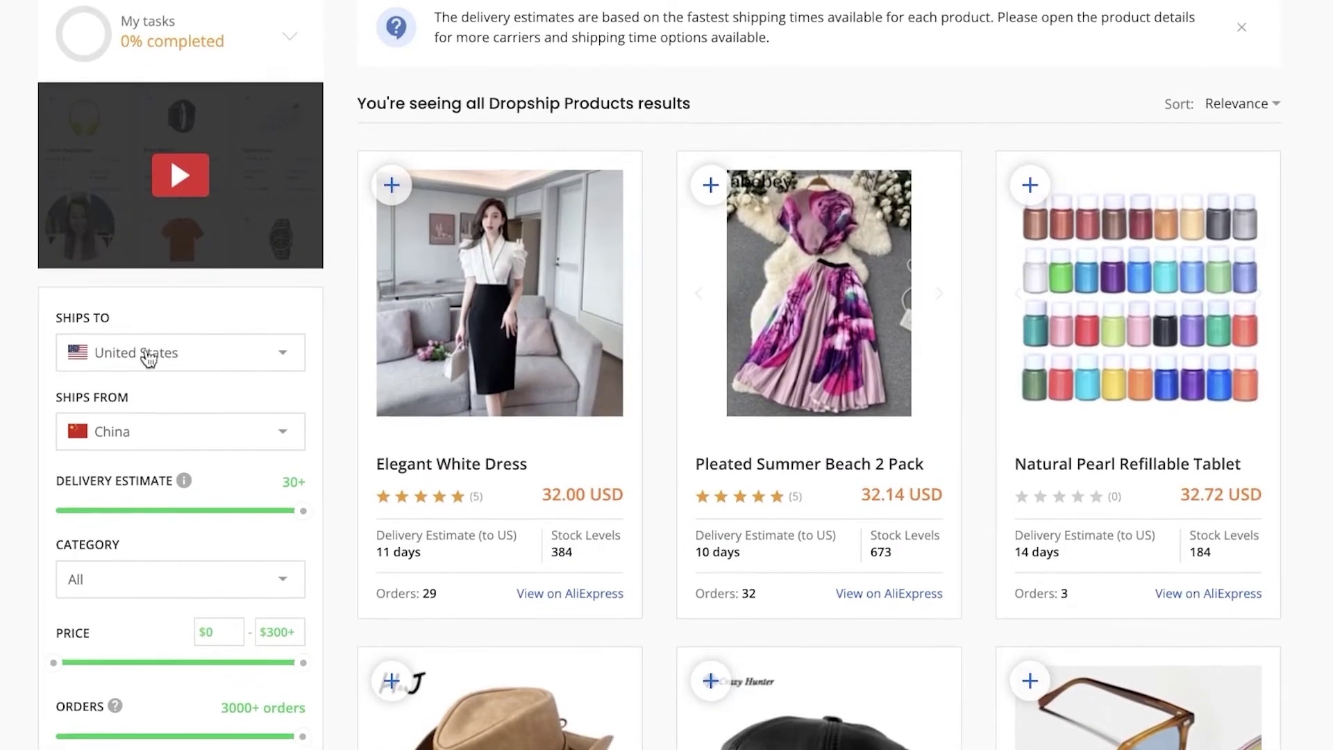
Check the origin countries offered by the Ships From filter and leave China selected.
{"action": "scroll", "coordinate": [151, 347], "scroll_direction": "down", "scroll_amount": 2}
{"action": "left_click", "coordinate": [164, 428]}
{"action": "left_click", "coordinate": [119, 314]}
{"action": "left_click", "coordinate": [75, 310]}
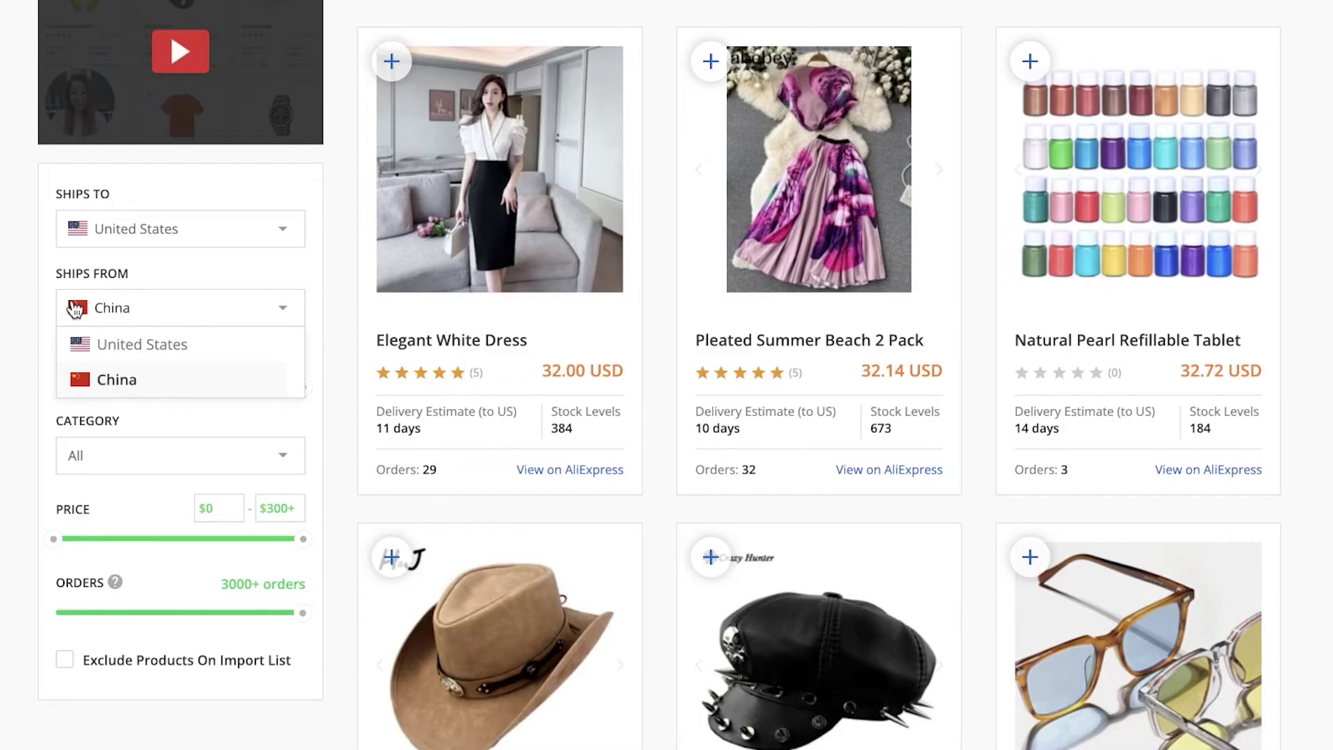
{"action": "left_click", "coordinate": [29, 307]}
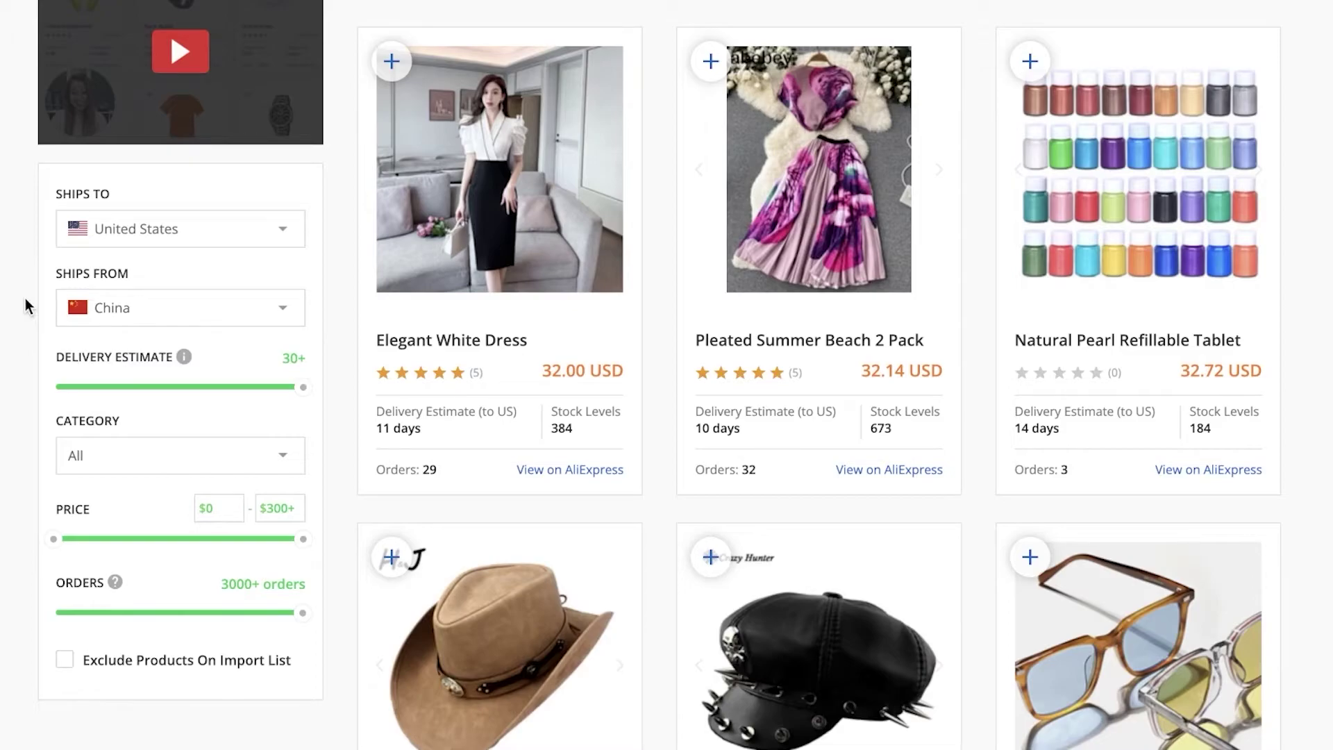
Limit the delivery estimate filter to 13 days.
{"action": "left_click_drag", "start_coordinate": [302, 387], "coordinate": [182, 386]}
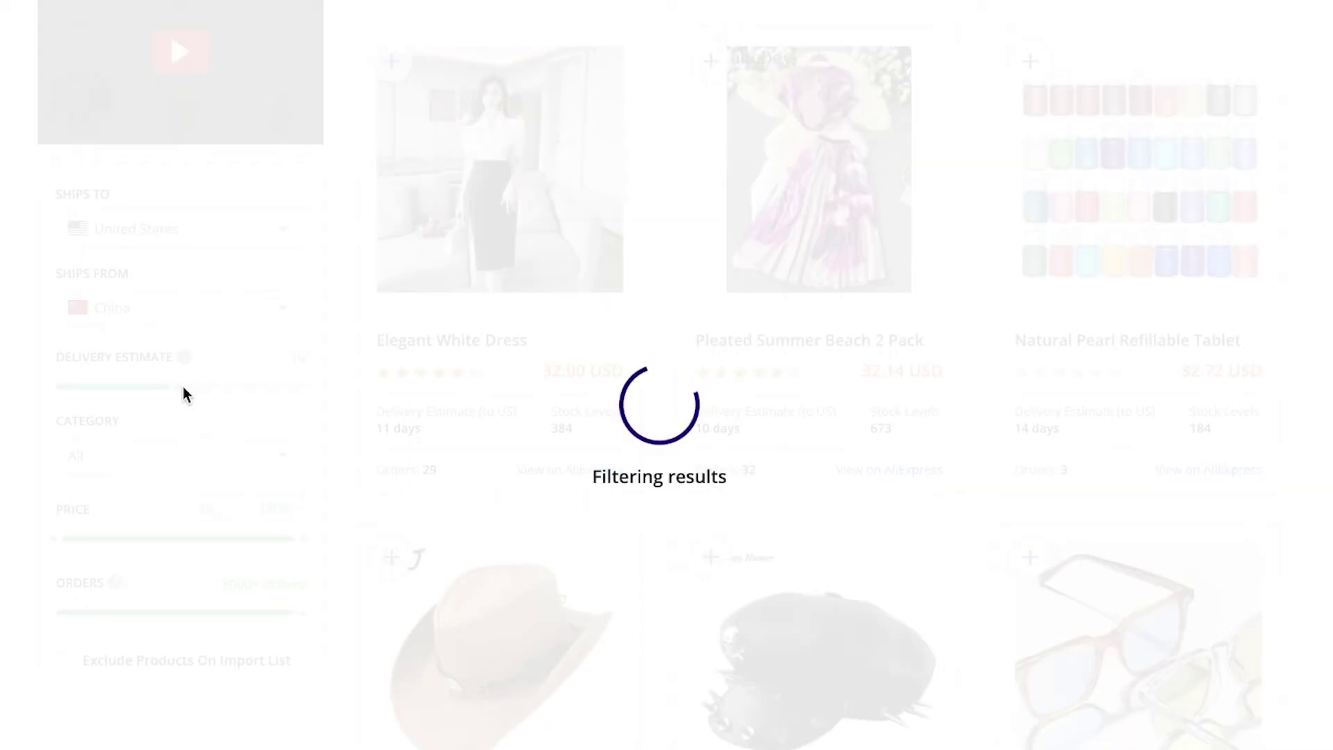
{"action": "scroll", "coordinate": [185, 456], "scroll_direction": "down", "scroll_amount": 2}
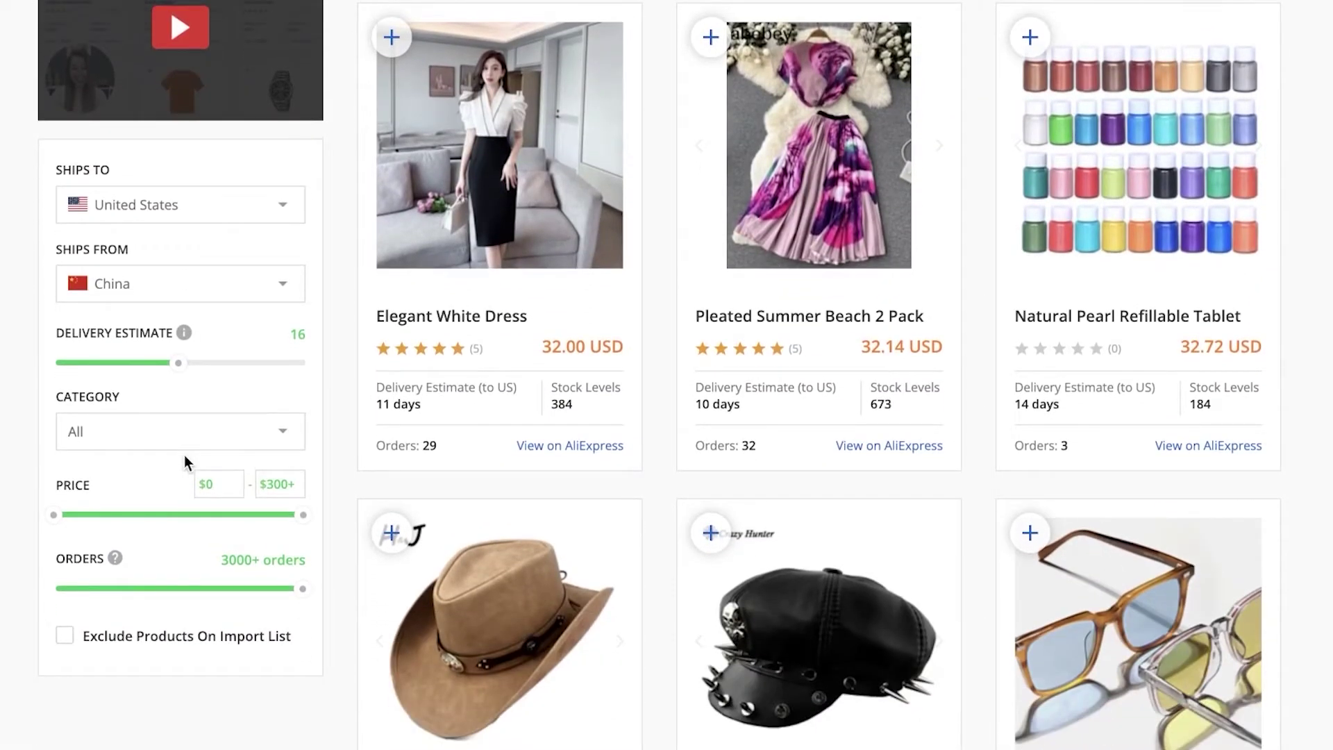
{"action": "left_click_drag", "start_coordinate": [178, 363], "coordinate": [154, 364]}
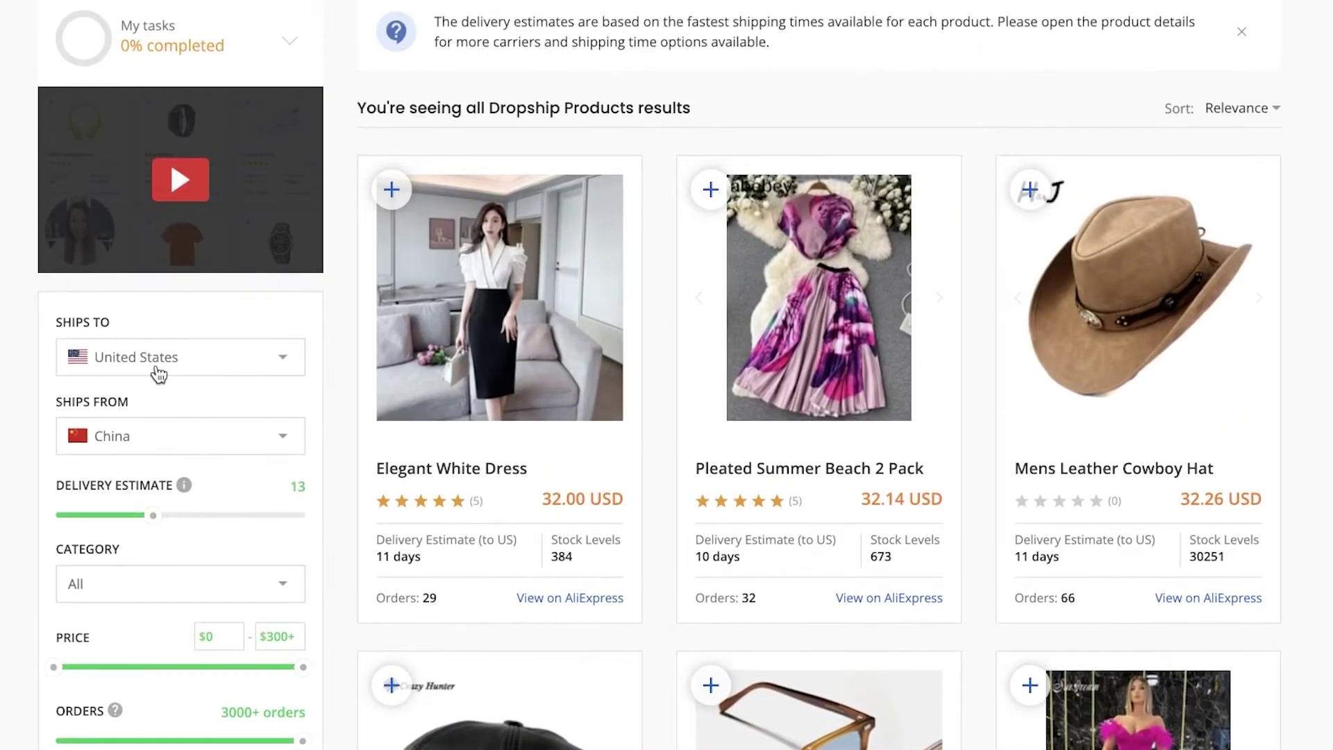
Filter the dropship products to the Apparel for Women, Beauty & Health and Jewelry & Accessories categories.
{"action": "scroll", "coordinate": [120, 461], "scroll_direction": "down", "scroll_amount": 3}
{"action": "left_click", "coordinate": [182, 363]}
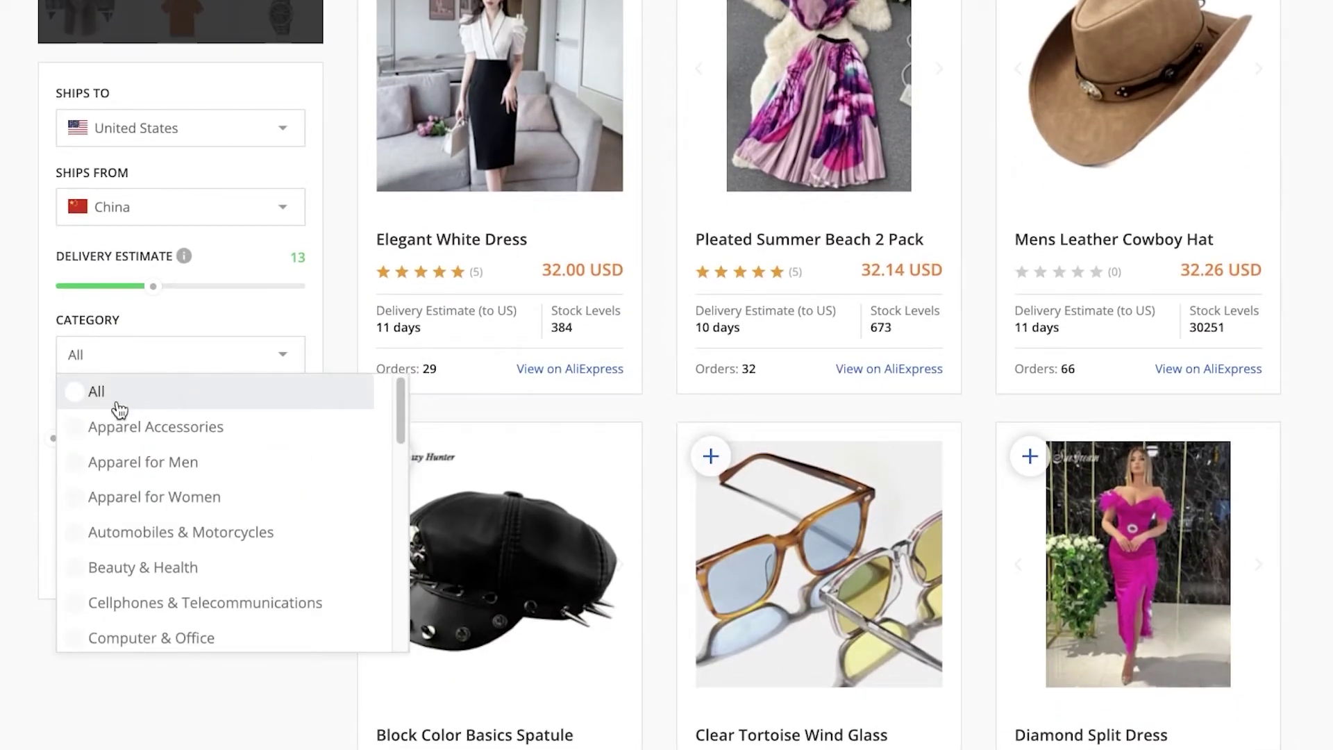
{"action": "scroll", "coordinate": [122, 445], "scroll_direction": "down", "scroll_amount": 3}
{"action": "scroll", "coordinate": [122, 458], "scroll_direction": "up", "scroll_amount": 3}
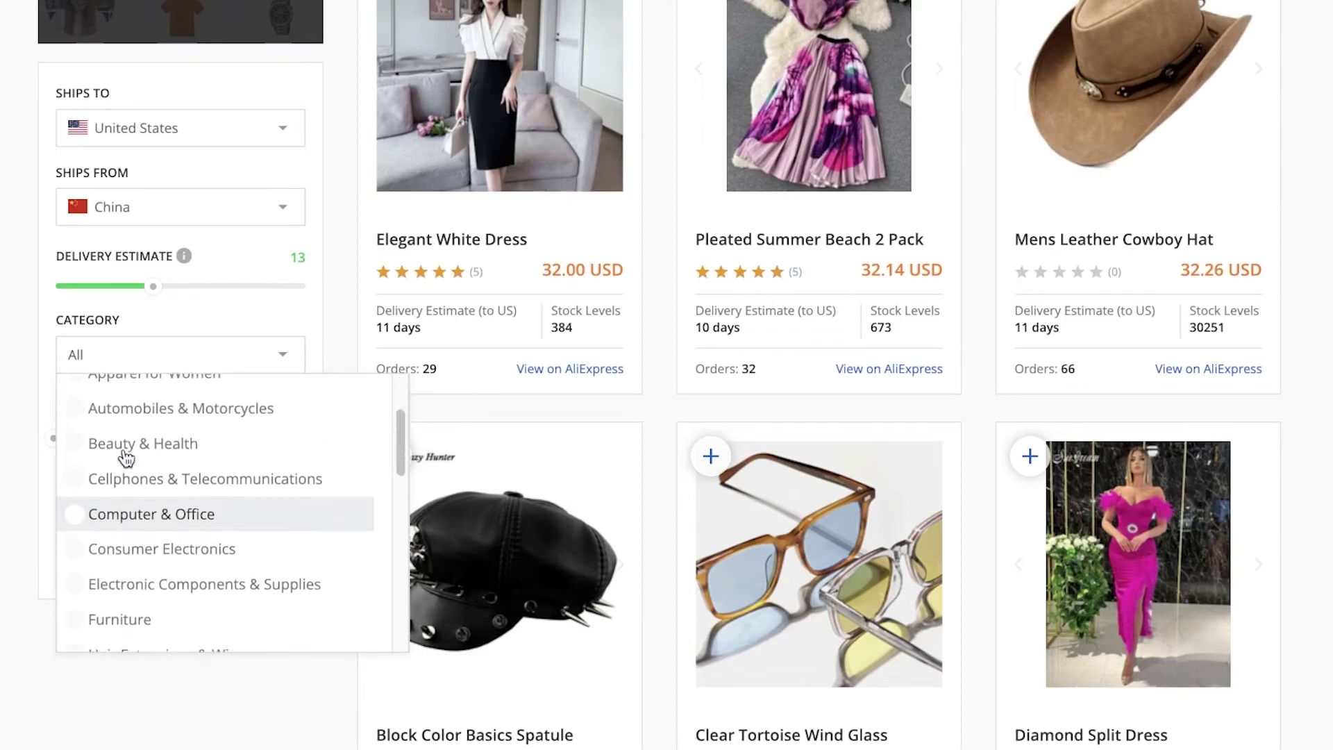
{"action": "left_click", "coordinate": [136, 425]}
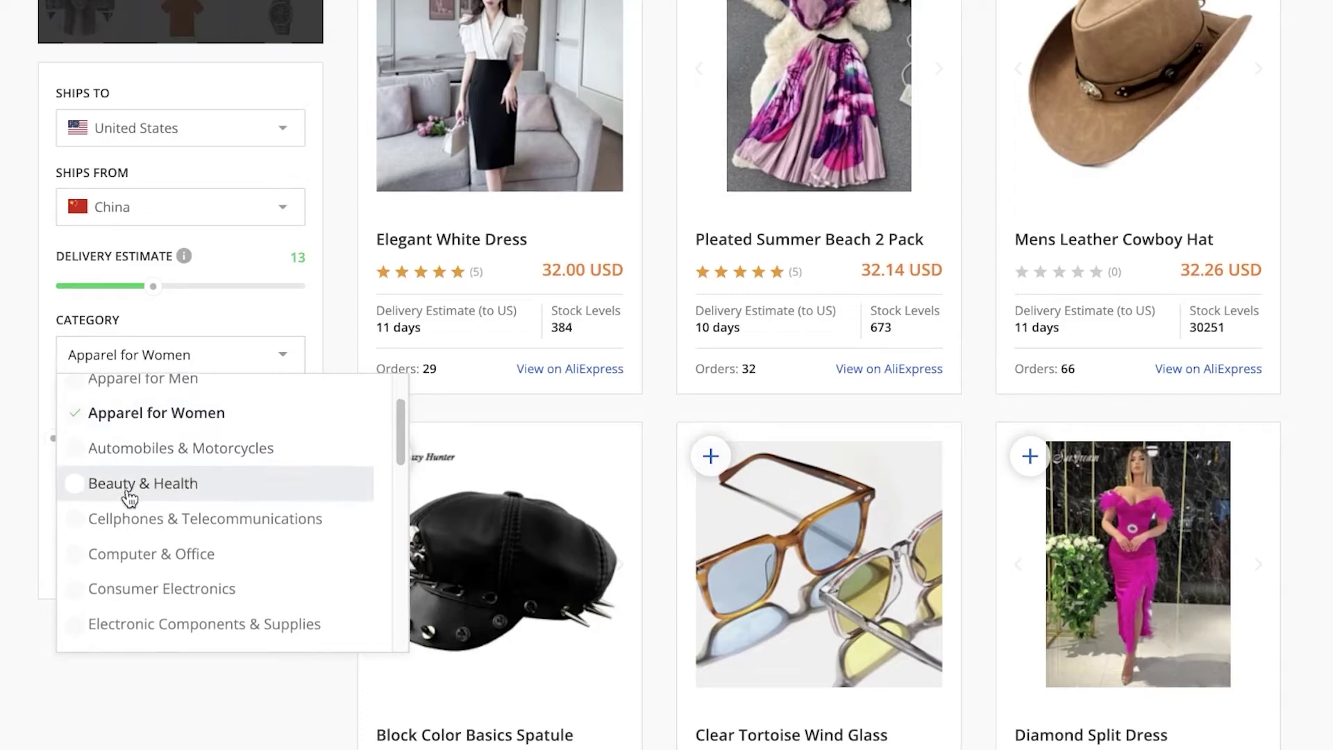
{"action": "left_click", "coordinate": [90, 488]}
{"action": "scroll", "coordinate": [75, 536], "scroll_direction": "down", "scroll_amount": 5}
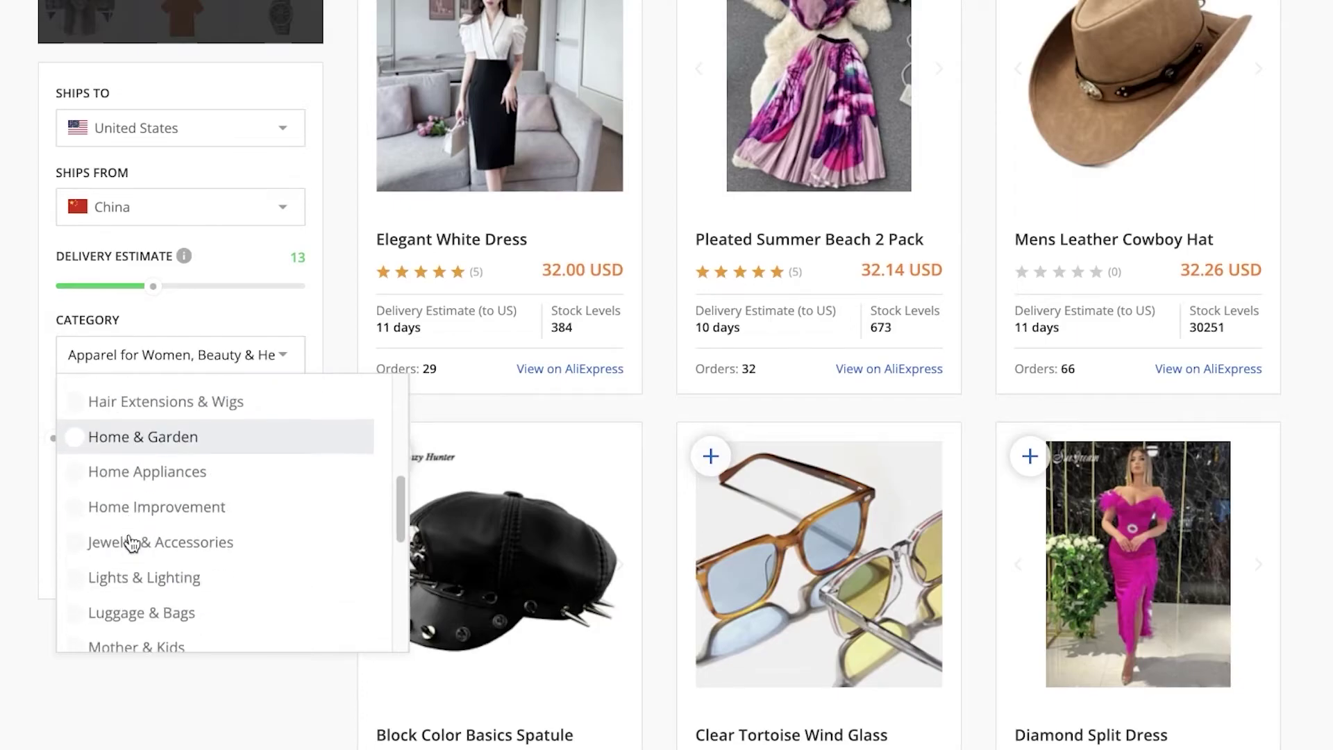
{"action": "left_click", "coordinate": [208, 554]}
{"action": "scroll", "coordinate": [285, 554], "scroll_direction": "down", "scroll_amount": 1}
{"action": "scroll", "coordinate": [297, 512], "scroll_direction": "up", "scroll_amount": 5}
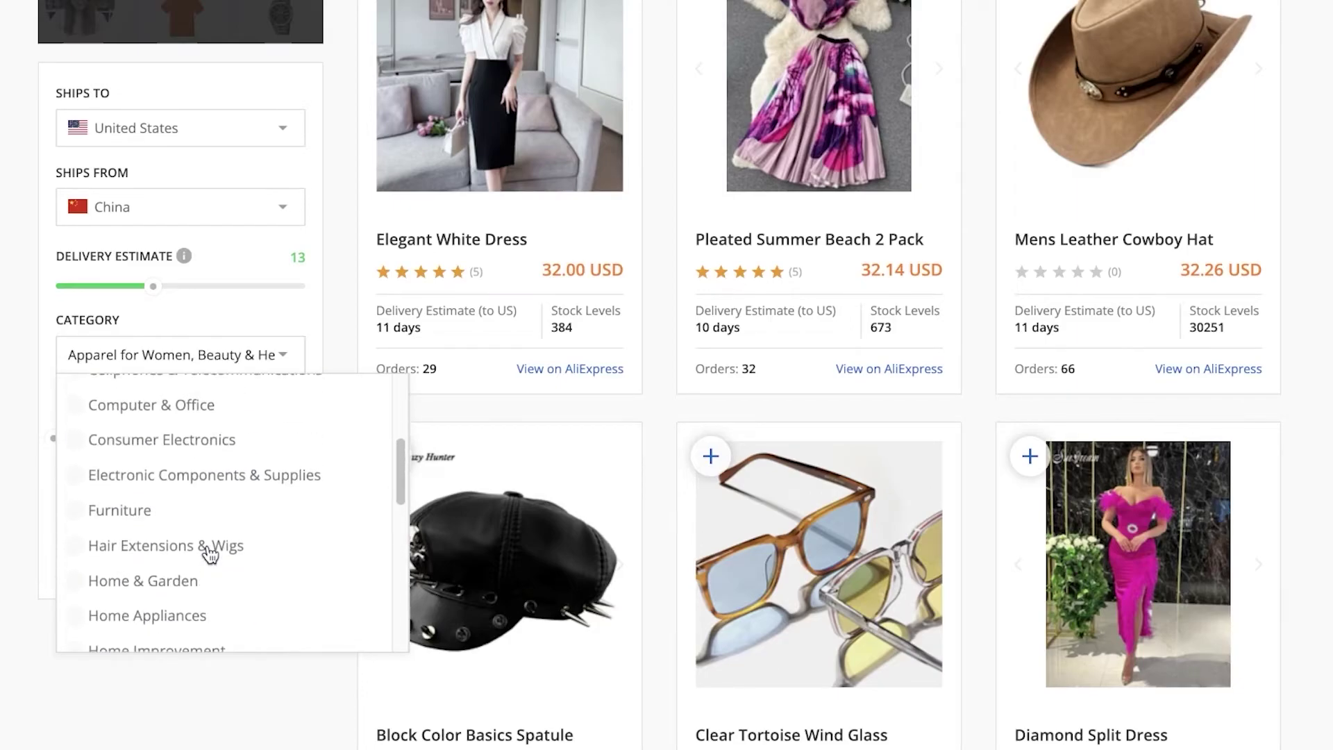
{"action": "left_click", "coordinate": [178, 360]}
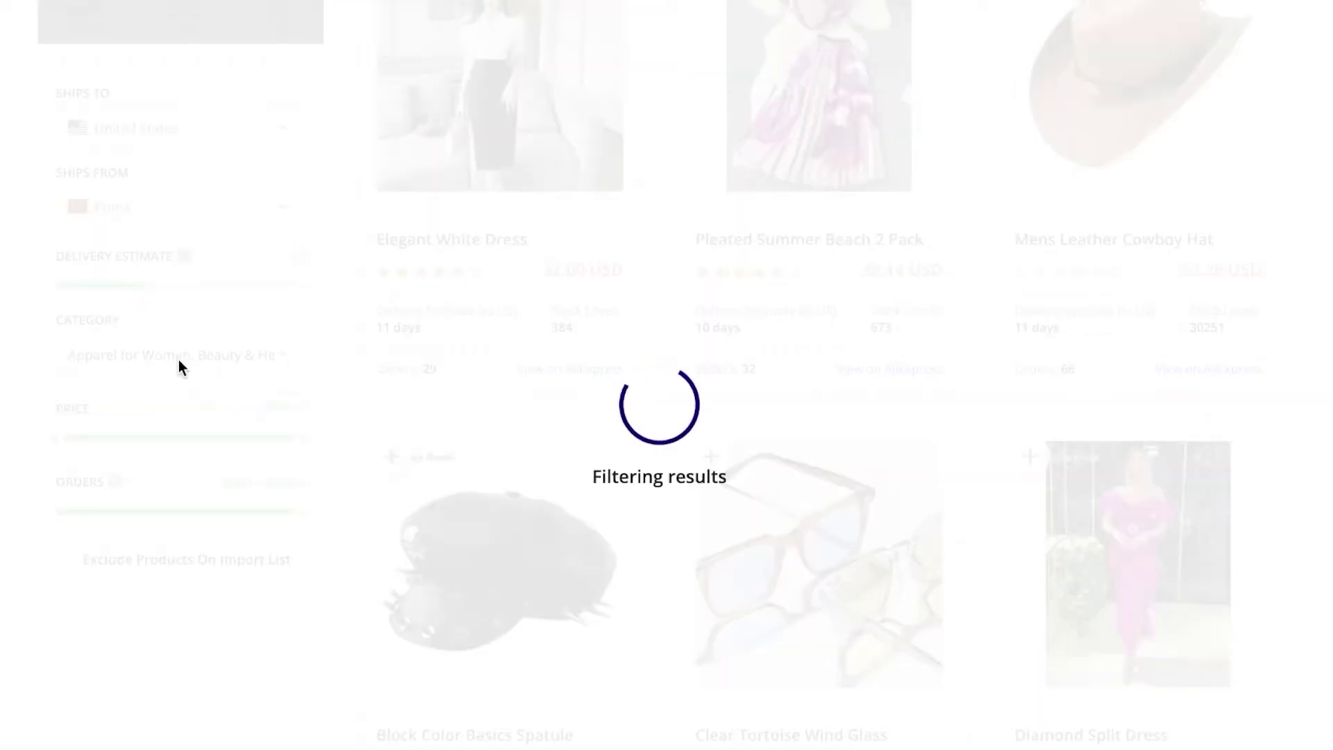
Limit the dropship products' maximum price to $105 and set the orders filter to 1380 orders.
{"action": "scroll", "coordinate": [182, 368], "scroll_direction": "down", "scroll_amount": 2}
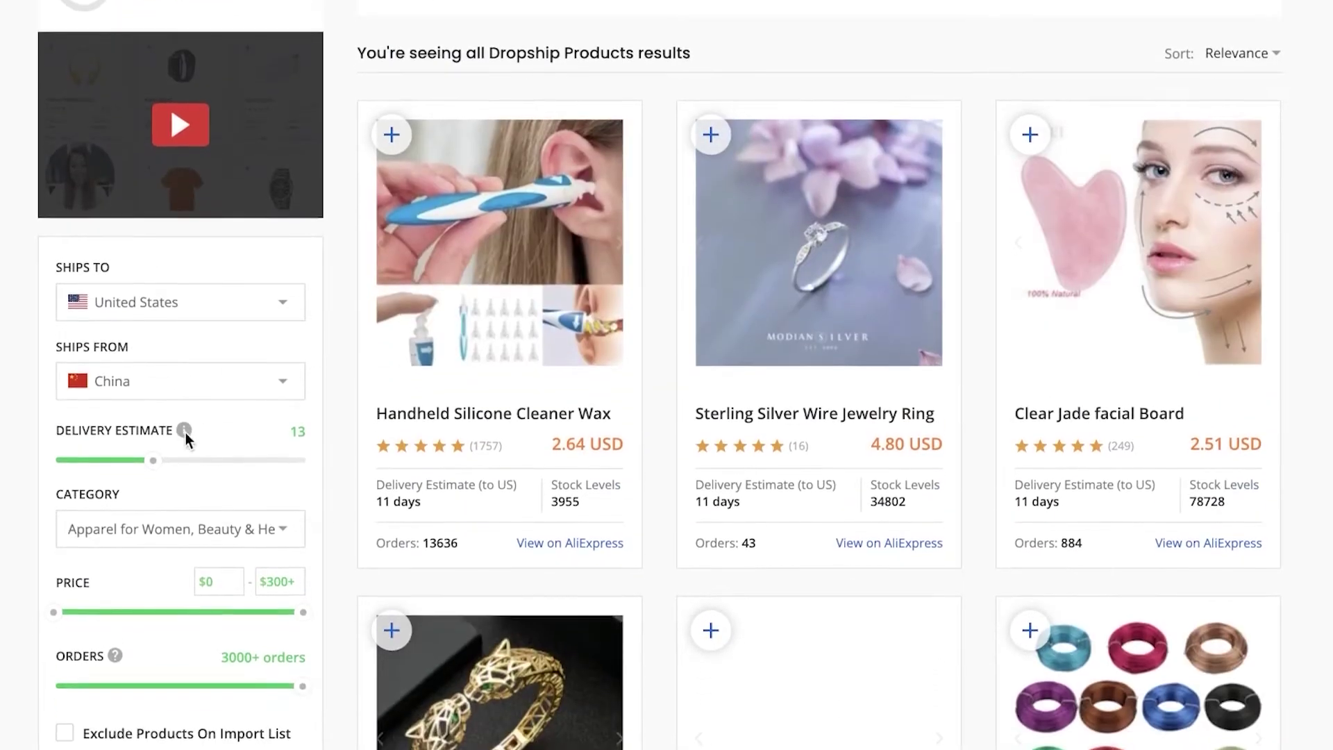
{"action": "left_click_drag", "start_coordinate": [303, 578], "coordinate": [144, 592]}
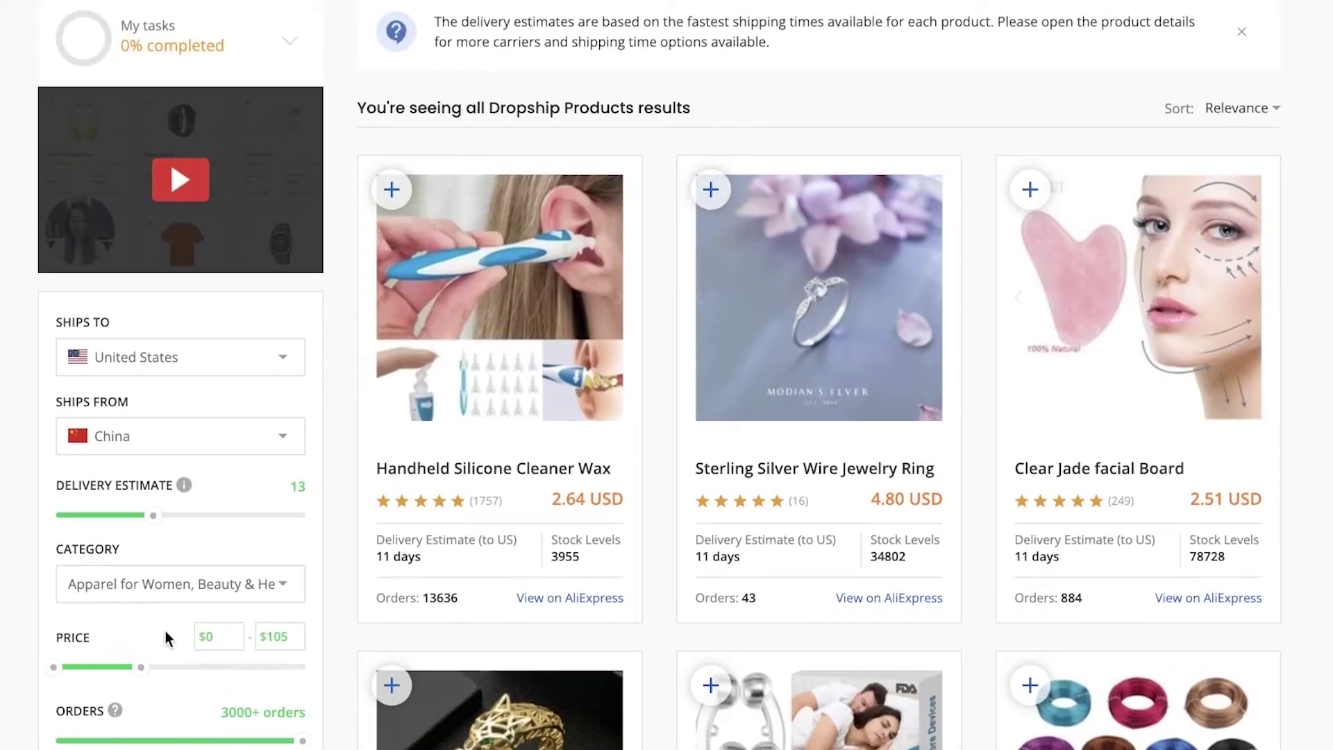
{"action": "scroll", "coordinate": [247, 365], "scroll_direction": "down", "scroll_amount": 3}
{"action": "scroll", "coordinate": [248, 365], "scroll_direction": "down", "scroll_amount": 3}
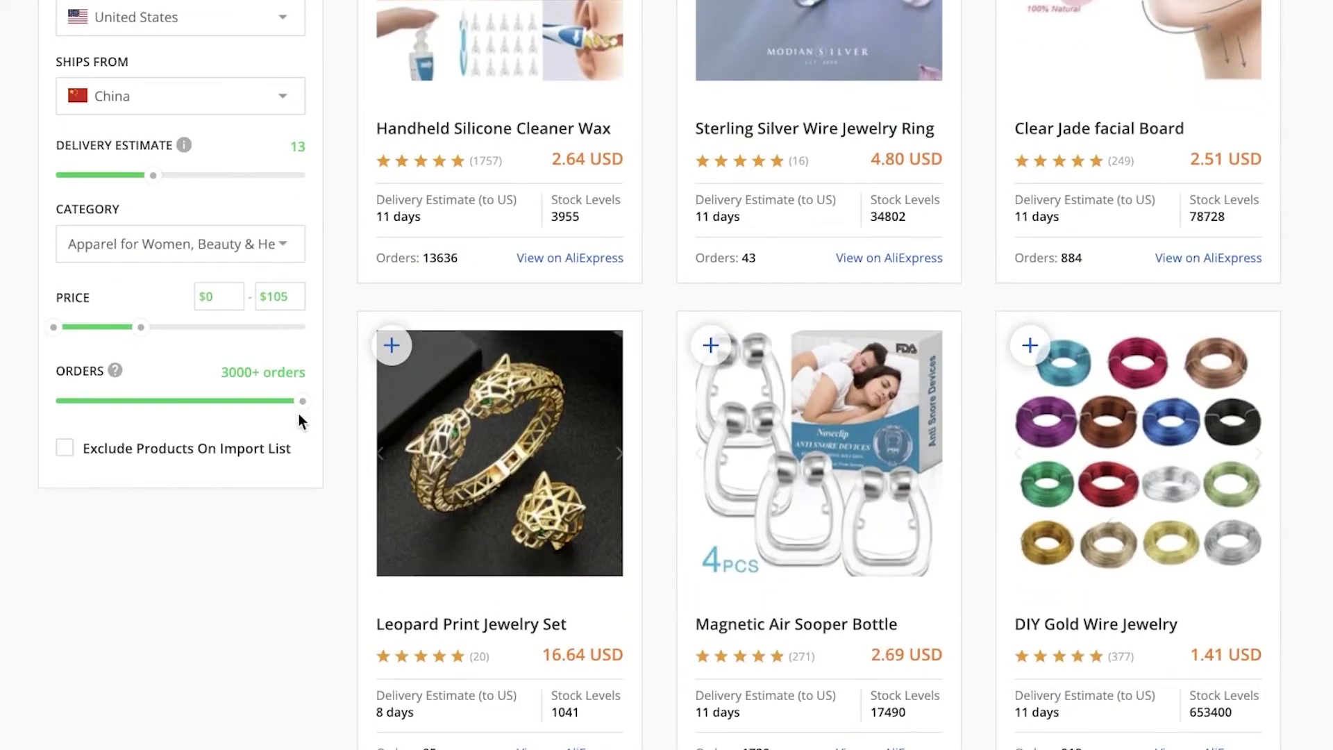
{"action": "left_click_drag", "start_coordinate": [303, 410], "coordinate": [115, 417]}
{"action": "scroll", "coordinate": [113, 419], "scroll_direction": "down", "scroll_amount": 4}
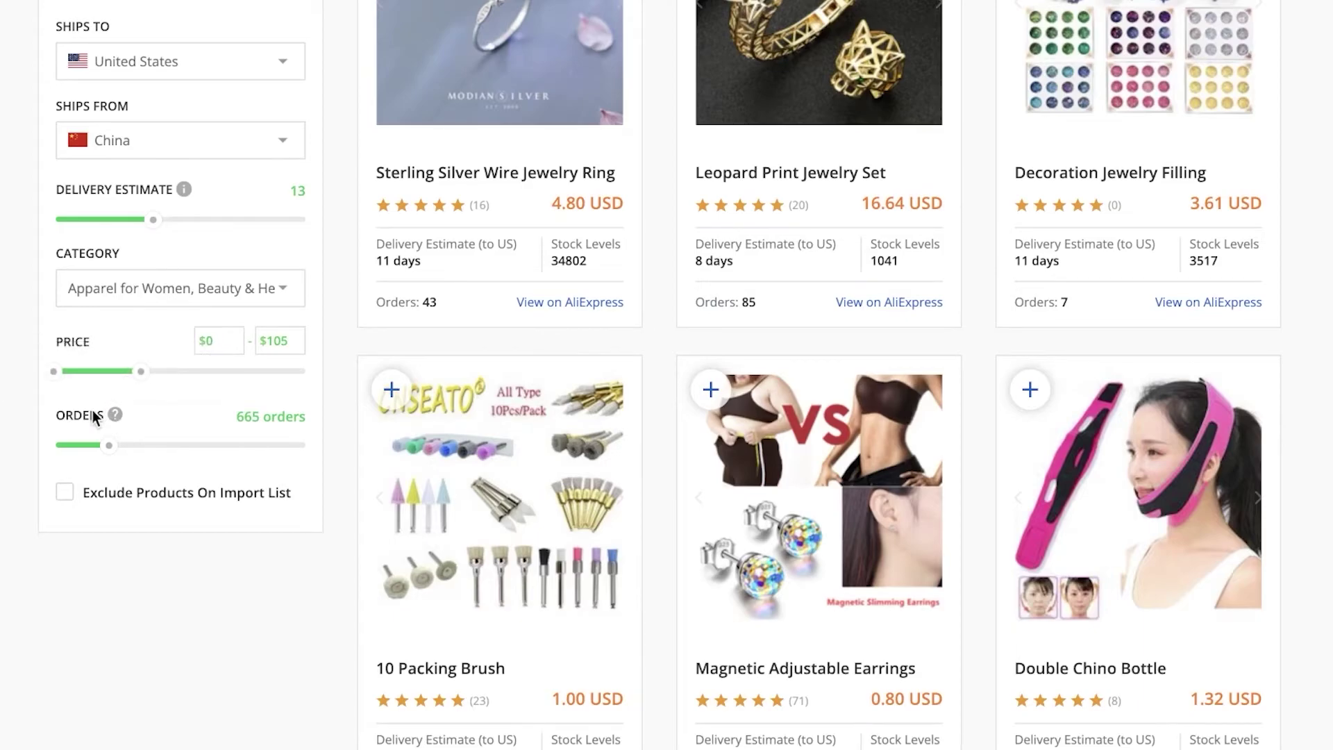
{"action": "left_click_drag", "start_coordinate": [118, 447], "coordinate": [168, 445]}
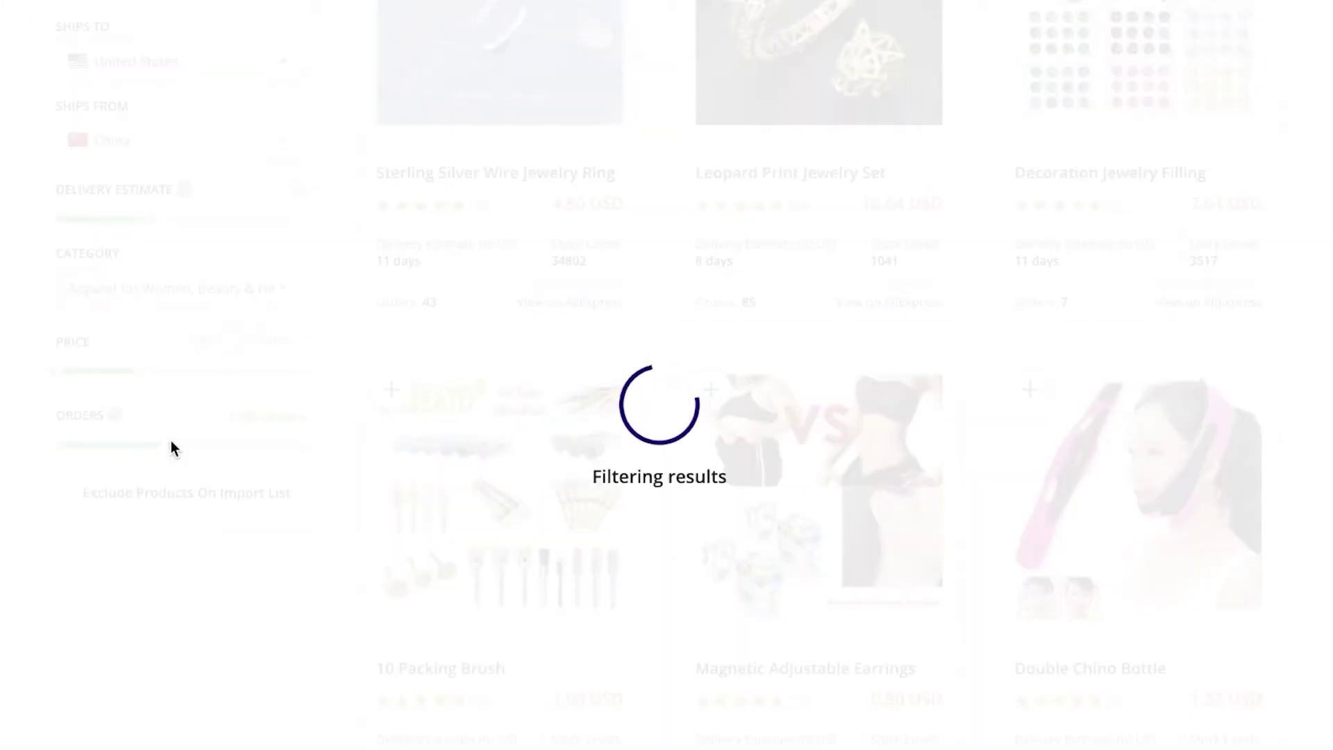
Find the 3 Pack Gold Ornament among the filtered products, add it to the import list and close its details.
{"action": "scroll", "coordinate": [168, 443], "scroll_direction": "down", "scroll_amount": 5}
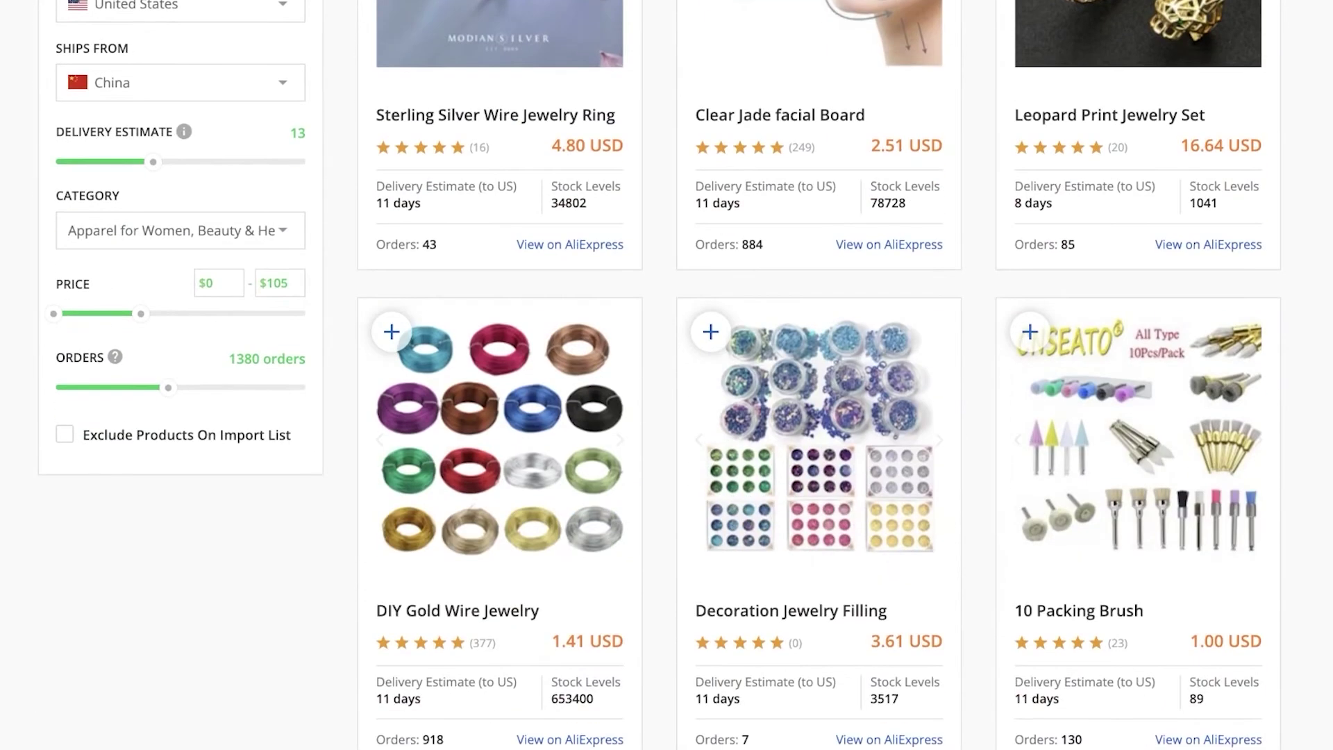
{"action": "scroll", "coordinate": [195, 443], "scroll_direction": "up", "scroll_amount": 3}
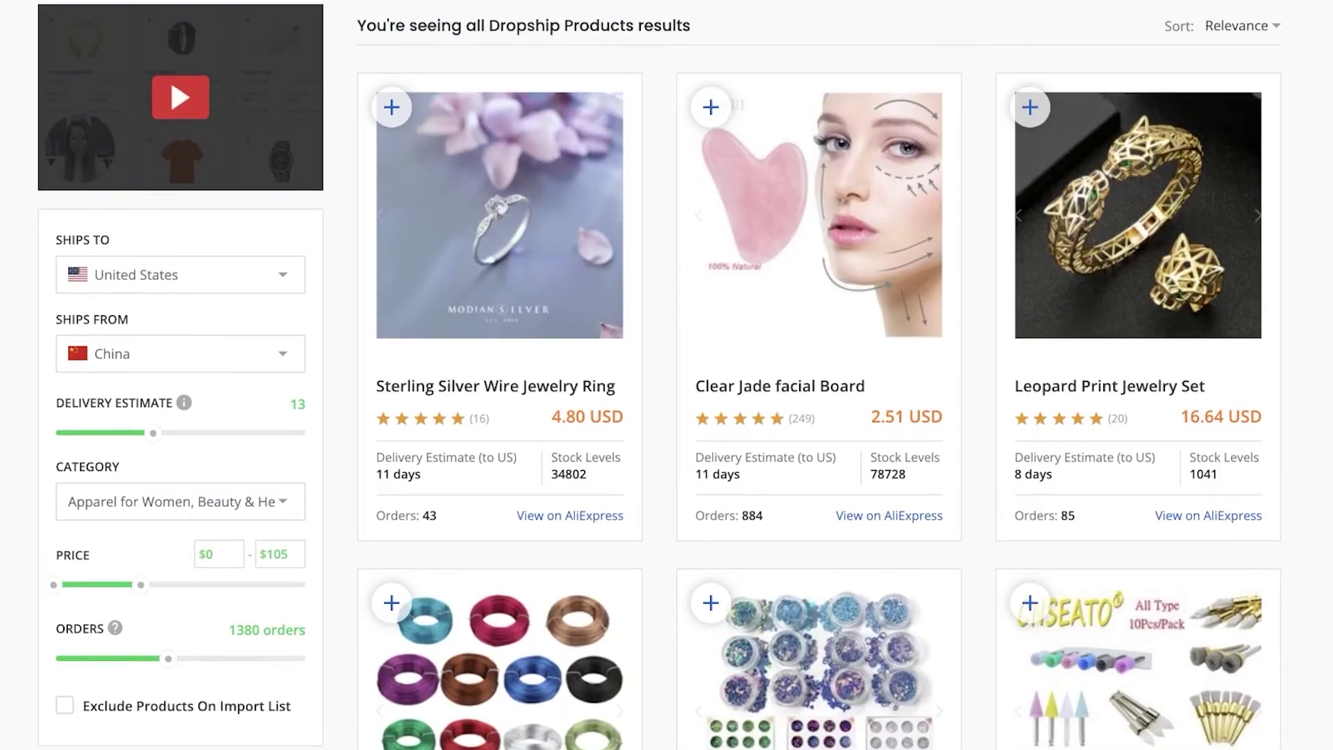
{"action": "scroll", "coordinate": [1219, 289], "scroll_direction": "up", "scroll_amount": 4}
{"action": "scroll", "coordinate": [1001, 213], "scroll_direction": "down", "scroll_amount": 5}
{"action": "scroll", "coordinate": [1313, 244], "scroll_direction": "down", "scroll_amount": 15}
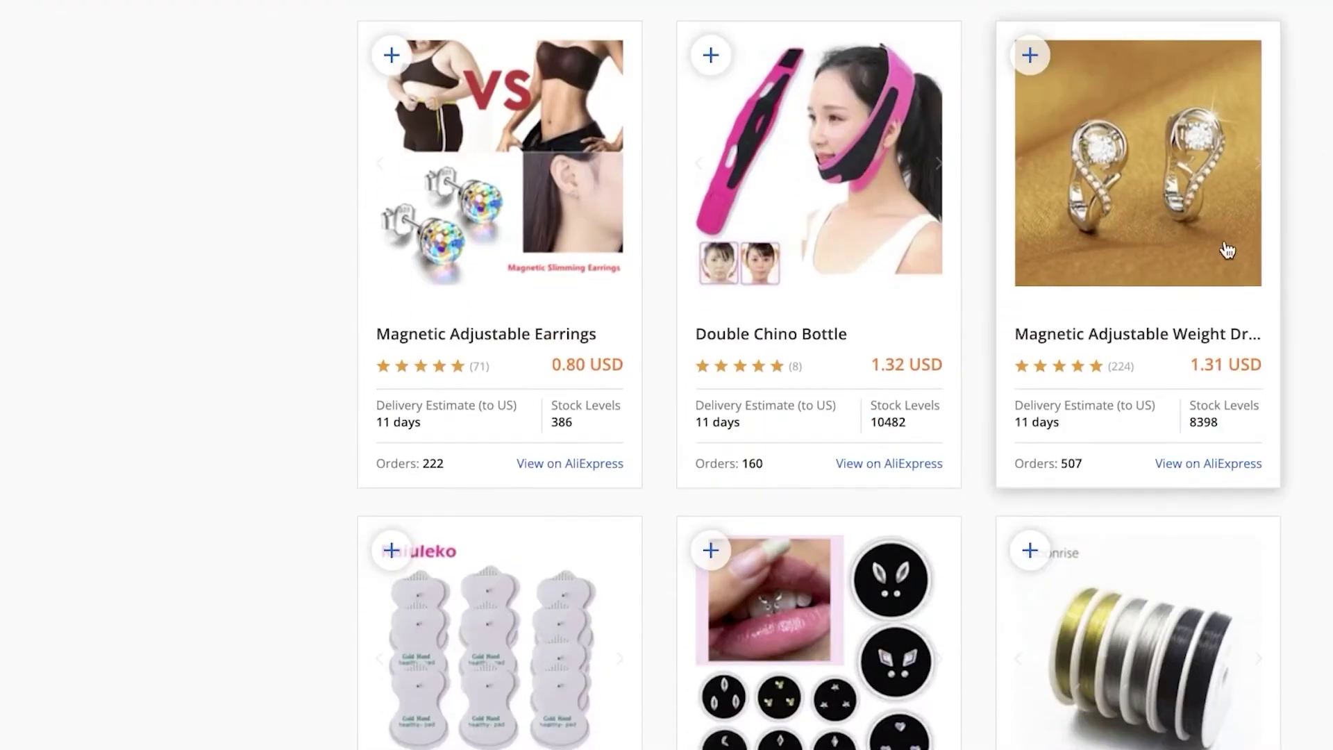
{"action": "scroll", "coordinate": [1233, 252], "scroll_direction": "down", "scroll_amount": 5}
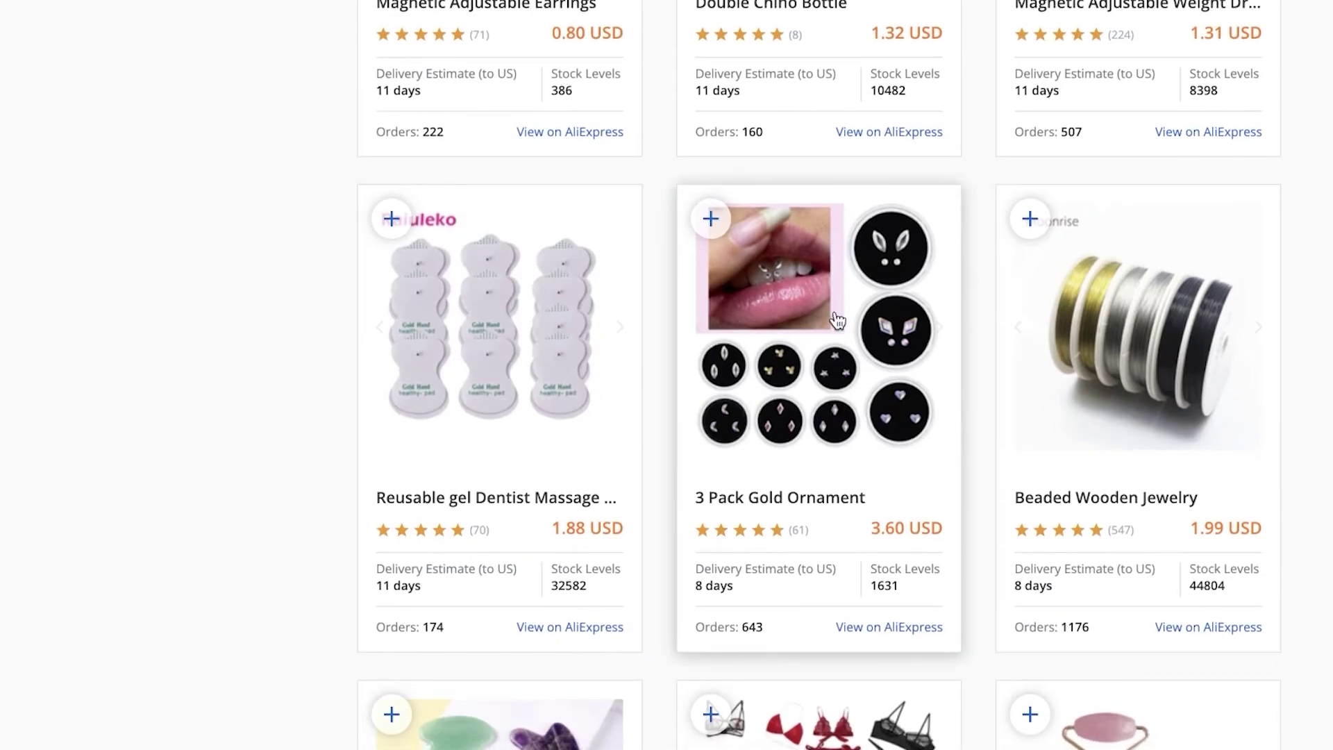
{"action": "left_click", "coordinate": [833, 322]}
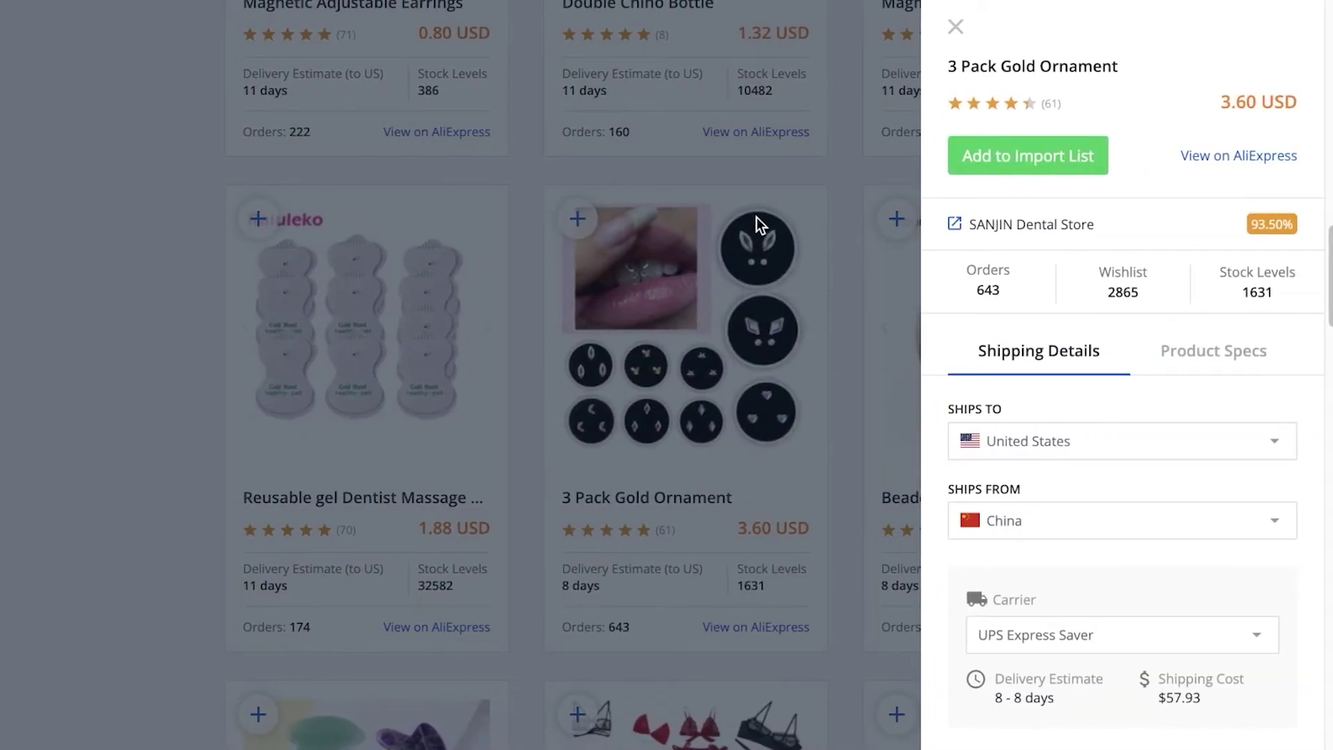
{"action": "left_click", "coordinate": [1007, 157]}
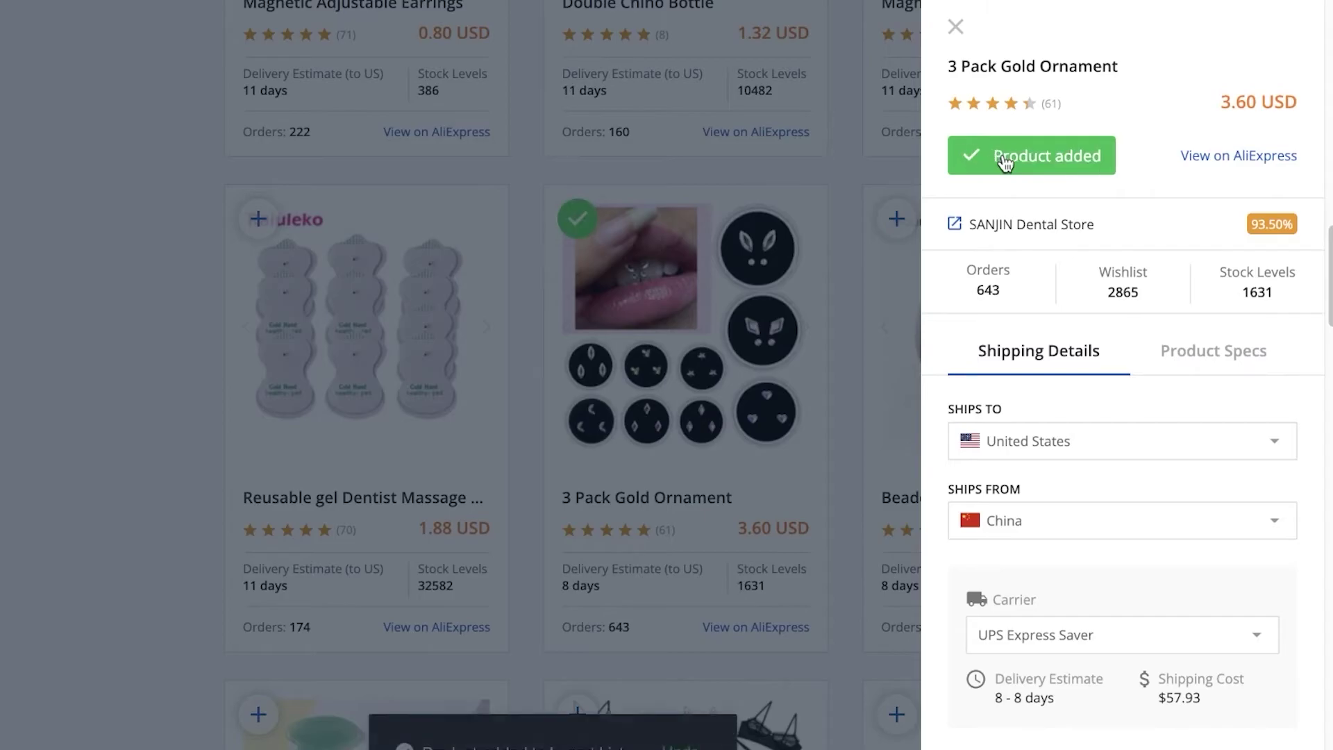
{"action": "left_click", "coordinate": [884, 235]}
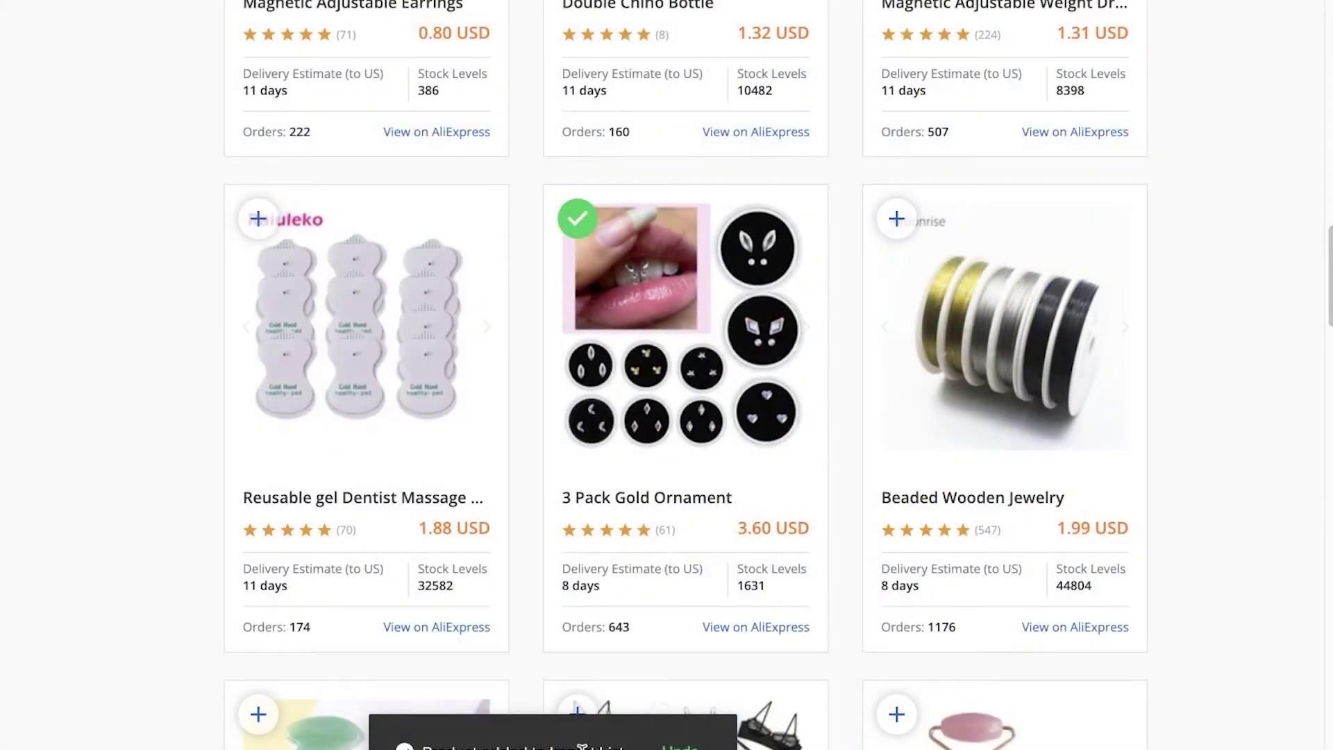
Open the Import List and review the 3 Pack Gold Ornament's editable product fields and Shopify upload options.
{"action": "scroll", "coordinate": [640, 581], "scroll_direction": "up", "scroll_amount": 7}
{"action": "scroll", "coordinate": [640, 581], "scroll_direction": "up", "scroll_amount": 10}
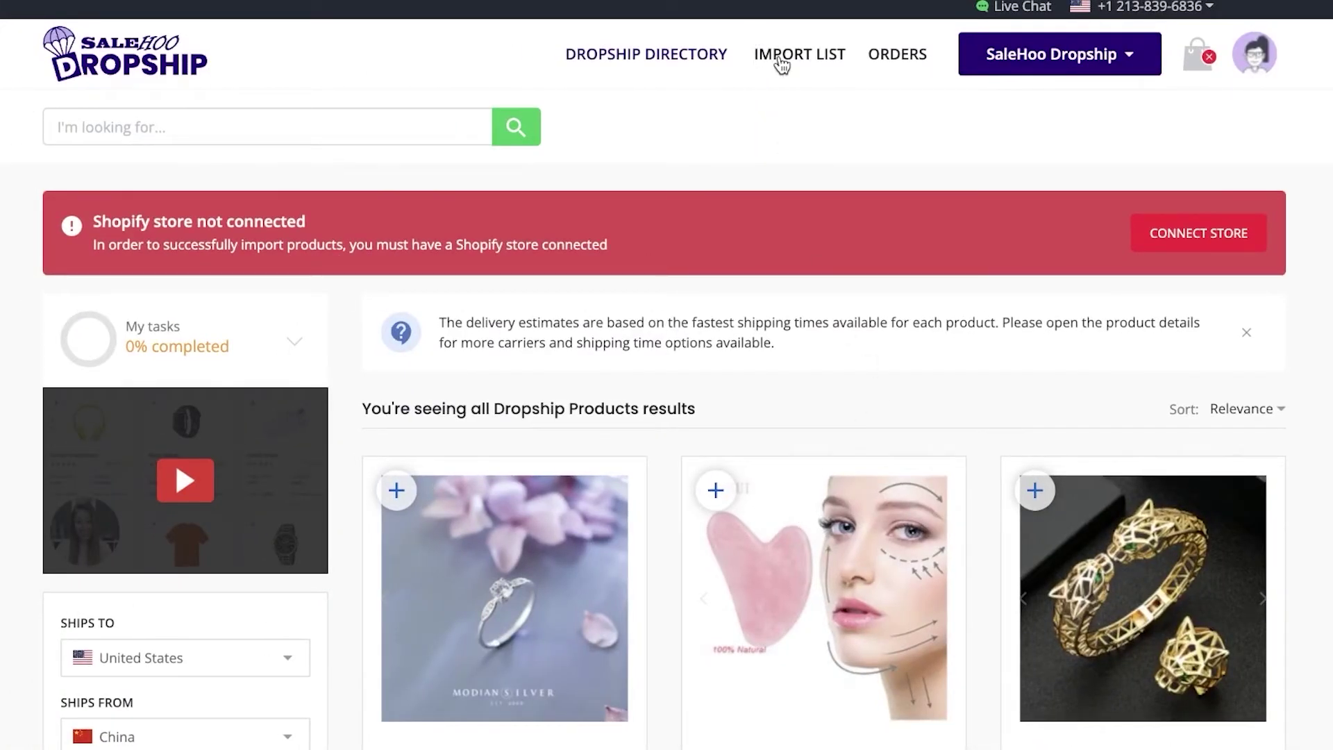
{"action": "left_click", "coordinate": [782, 55]}
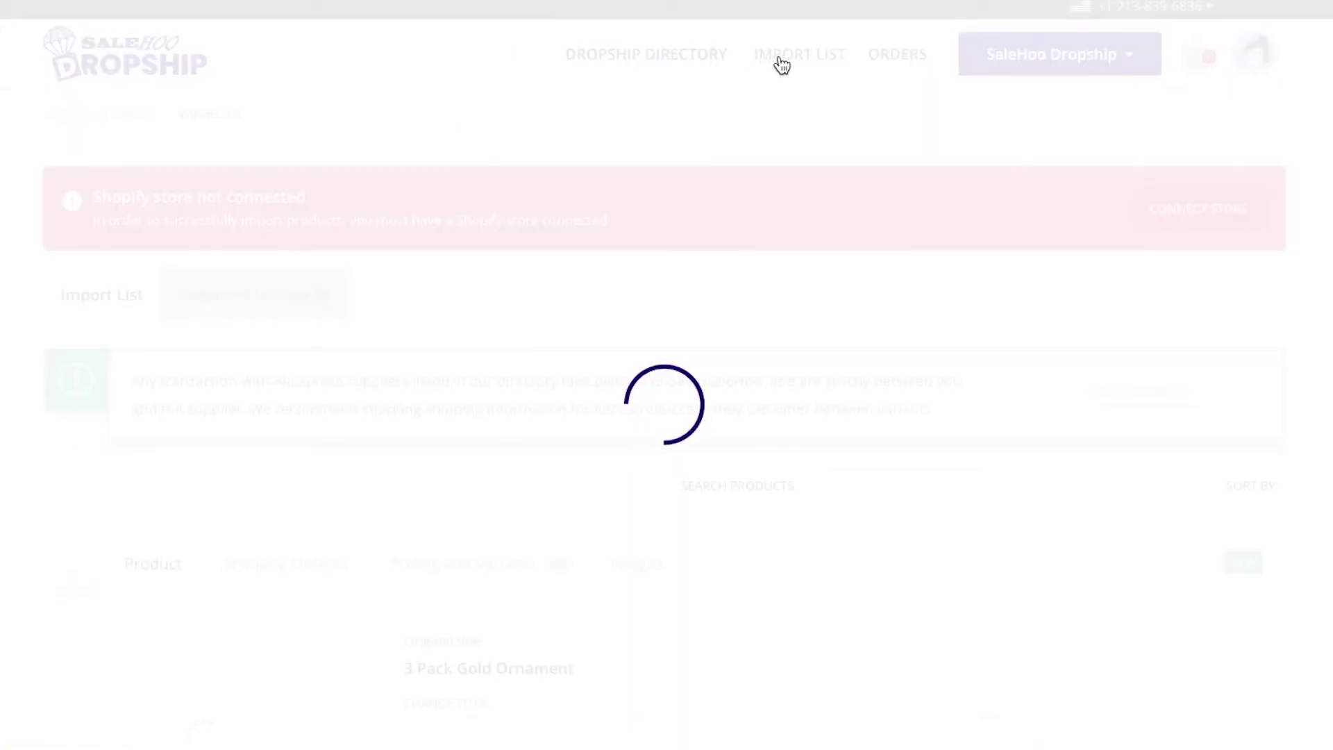
{"action": "left_click", "coordinate": [1020, 309]}
{"action": "scroll", "coordinate": [1013, 323], "scroll_direction": "down", "scroll_amount": 4}
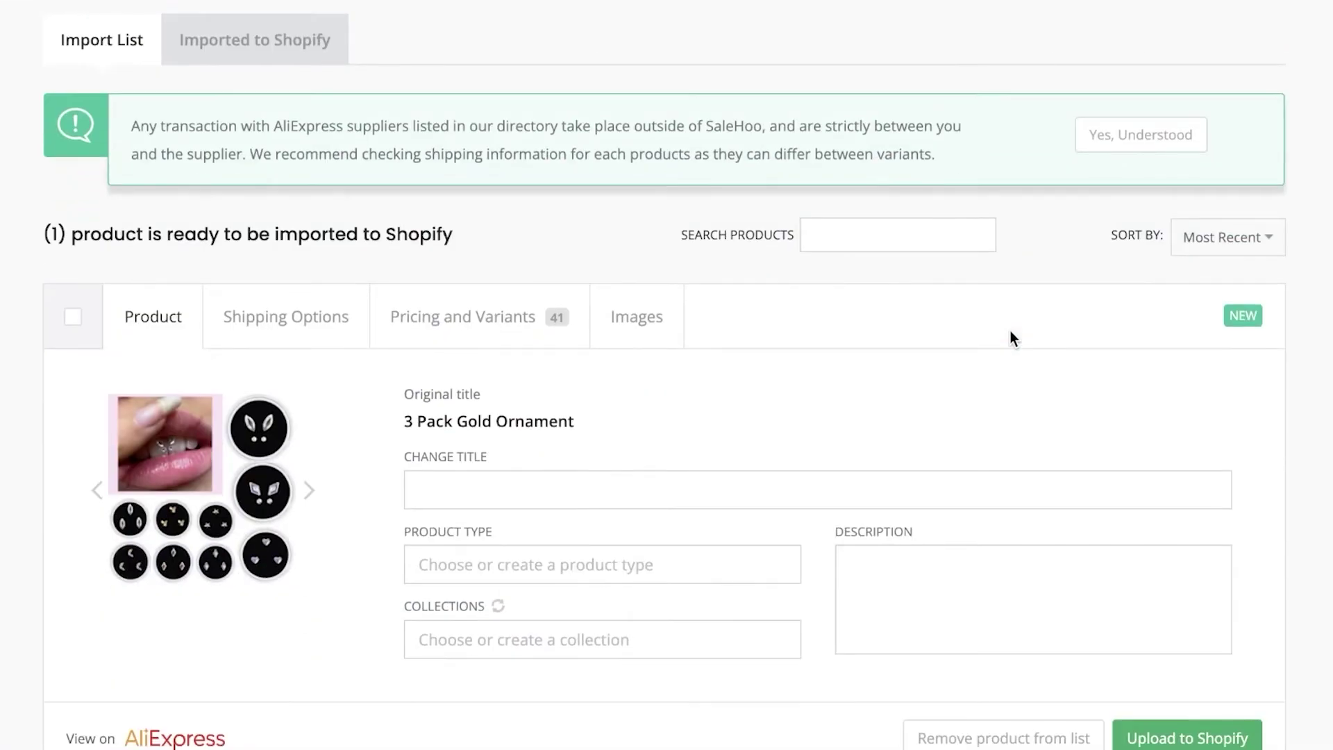
{"action": "scroll", "coordinate": [604, 290], "scroll_direction": "down", "scroll_amount": 3}
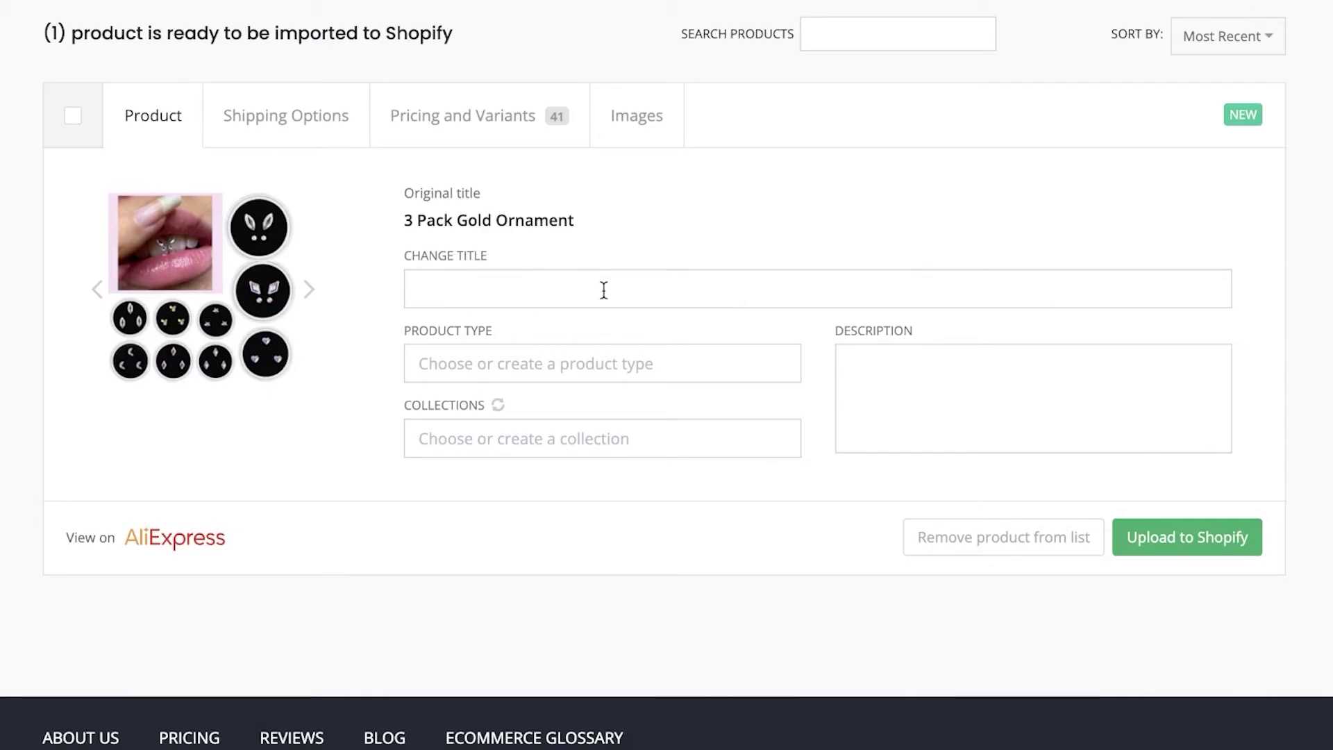
{"action": "scroll", "coordinate": [1190, 203], "scroll_direction": "up", "scroll_amount": 6}
Switch to SaleHoo Directory, collapse the feedback survey and look over the dashboard.
{"action": "left_click", "coordinate": [1052, 55]}
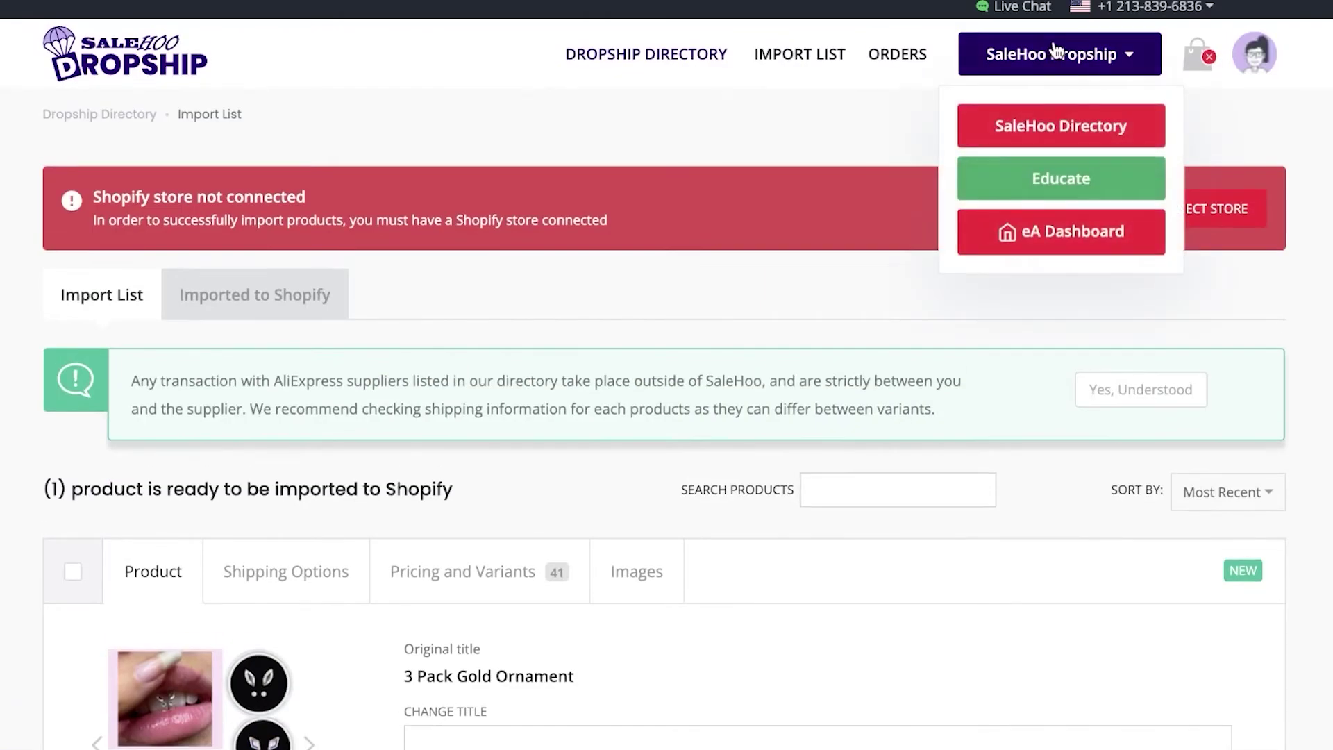
{"action": "left_click", "coordinate": [1054, 127]}
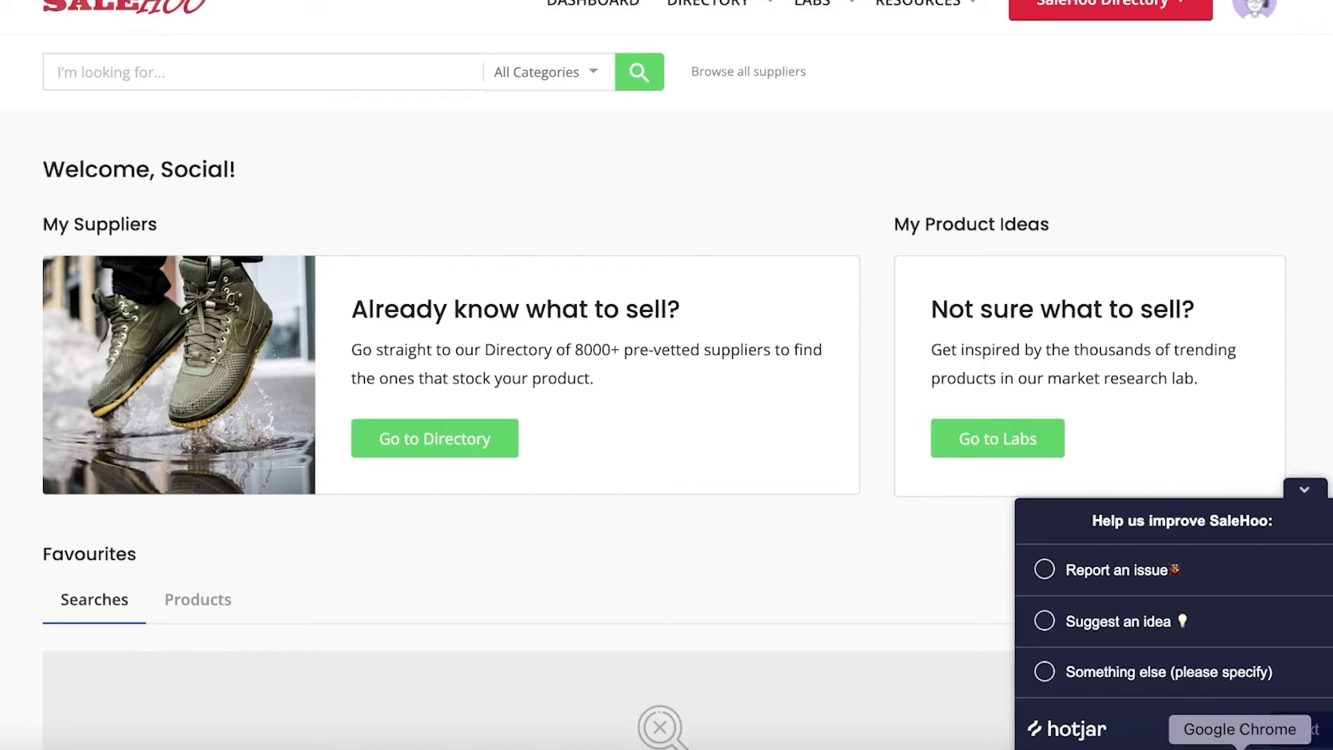
{"action": "left_click", "coordinate": [1305, 489]}
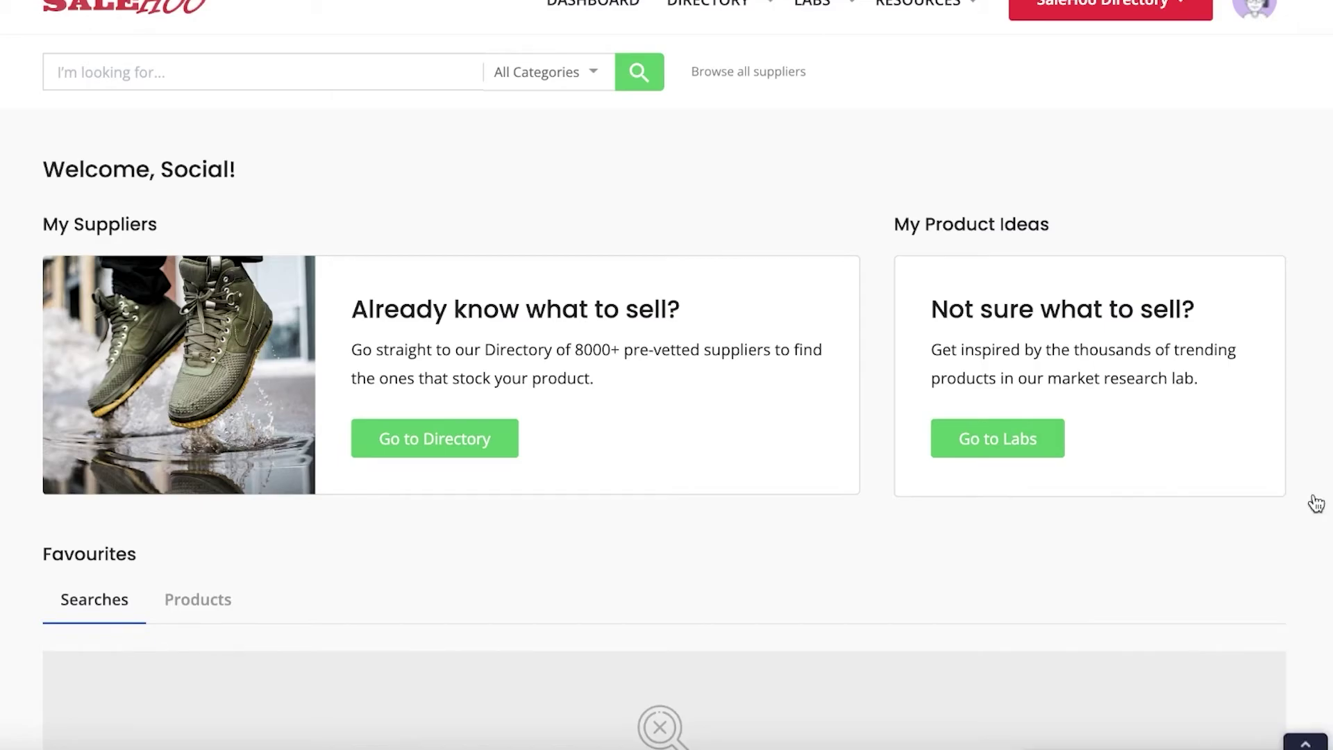
{"action": "scroll", "coordinate": [806, 276], "scroll_direction": "down", "scroll_amount": 16}
{"action": "scroll", "coordinate": [806, 276], "scroll_direction": "up", "scroll_amount": 16}
{"action": "scroll", "coordinate": [818, 280], "scroll_direction": "up", "scroll_amount": 1}
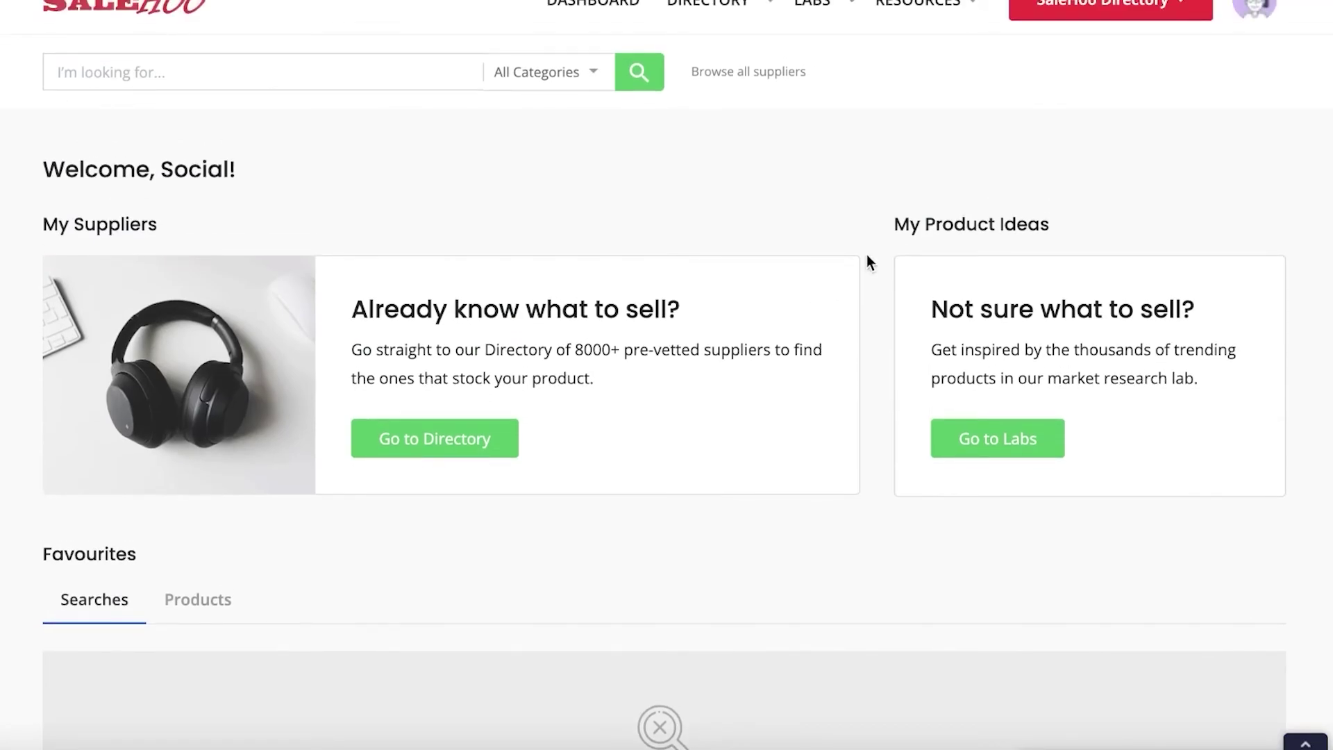
Search the supplier directory for "tshirts" across all categories.
{"action": "left_click", "coordinate": [387, 106]}
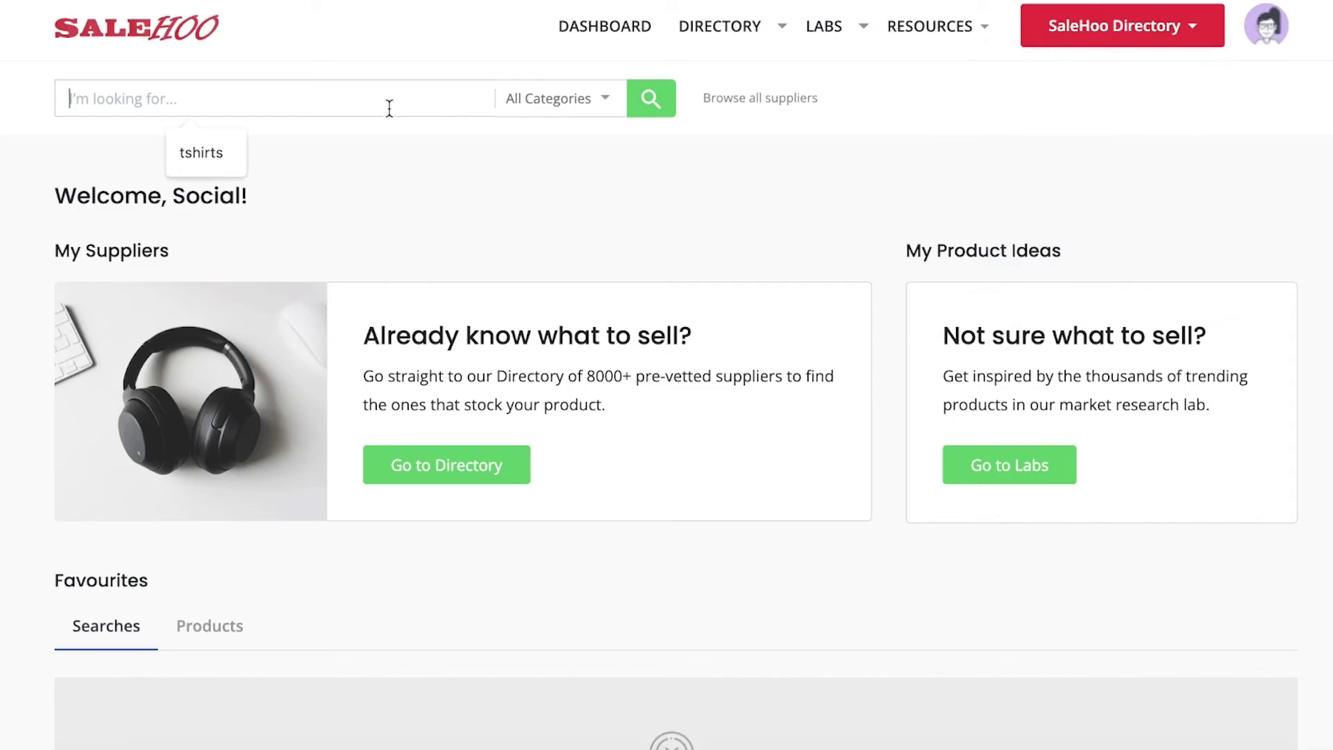
{"action": "left_click", "coordinate": [198, 155]}
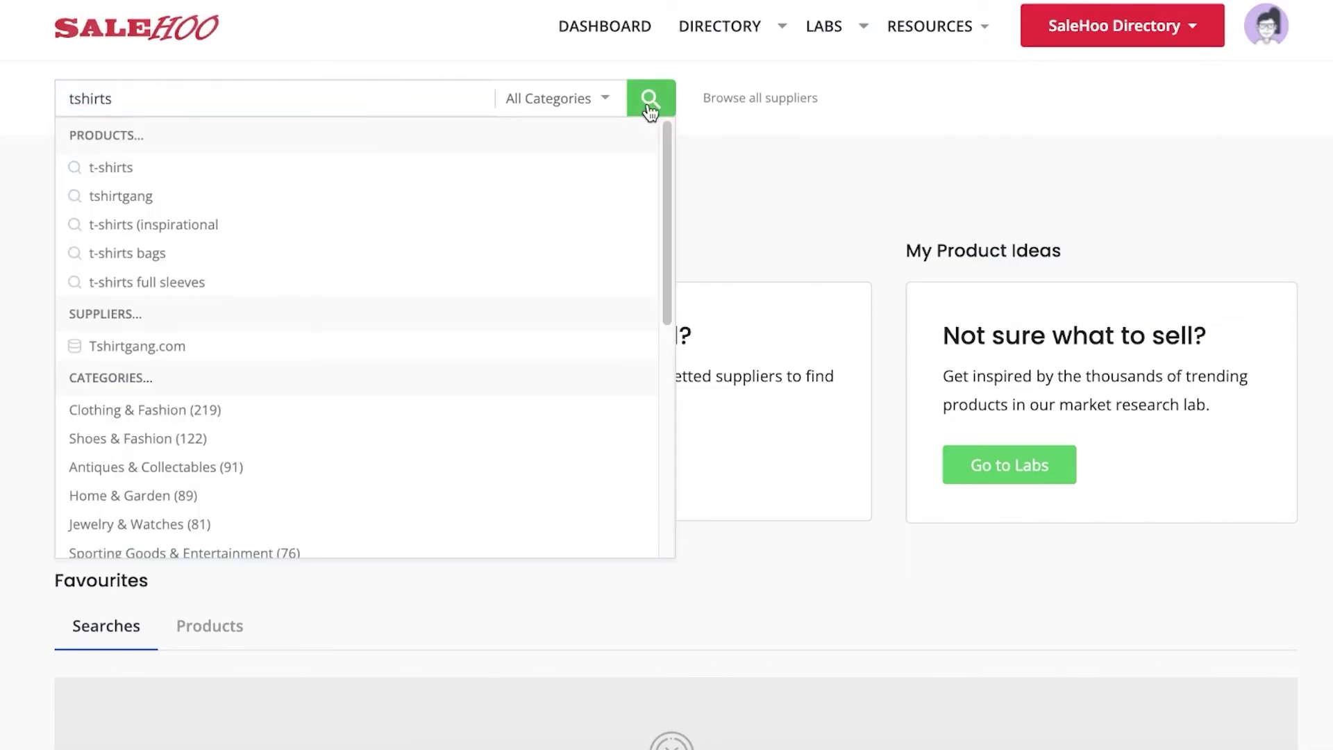
{"action": "left_click", "coordinate": [650, 104]}
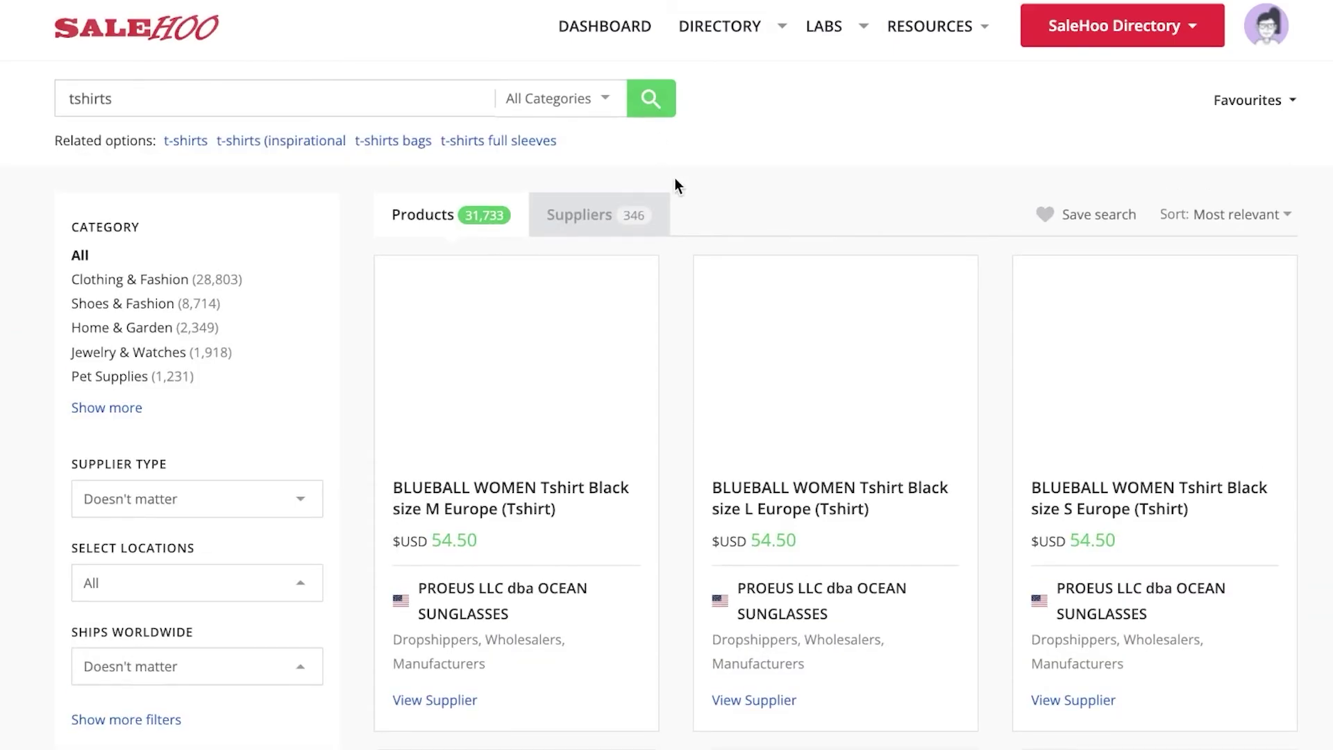
Check the supplier results for tshirts, return to the product results and browse the first page of listings.
{"action": "scroll", "coordinate": [664, 175], "scroll_direction": "down", "scroll_amount": 2}
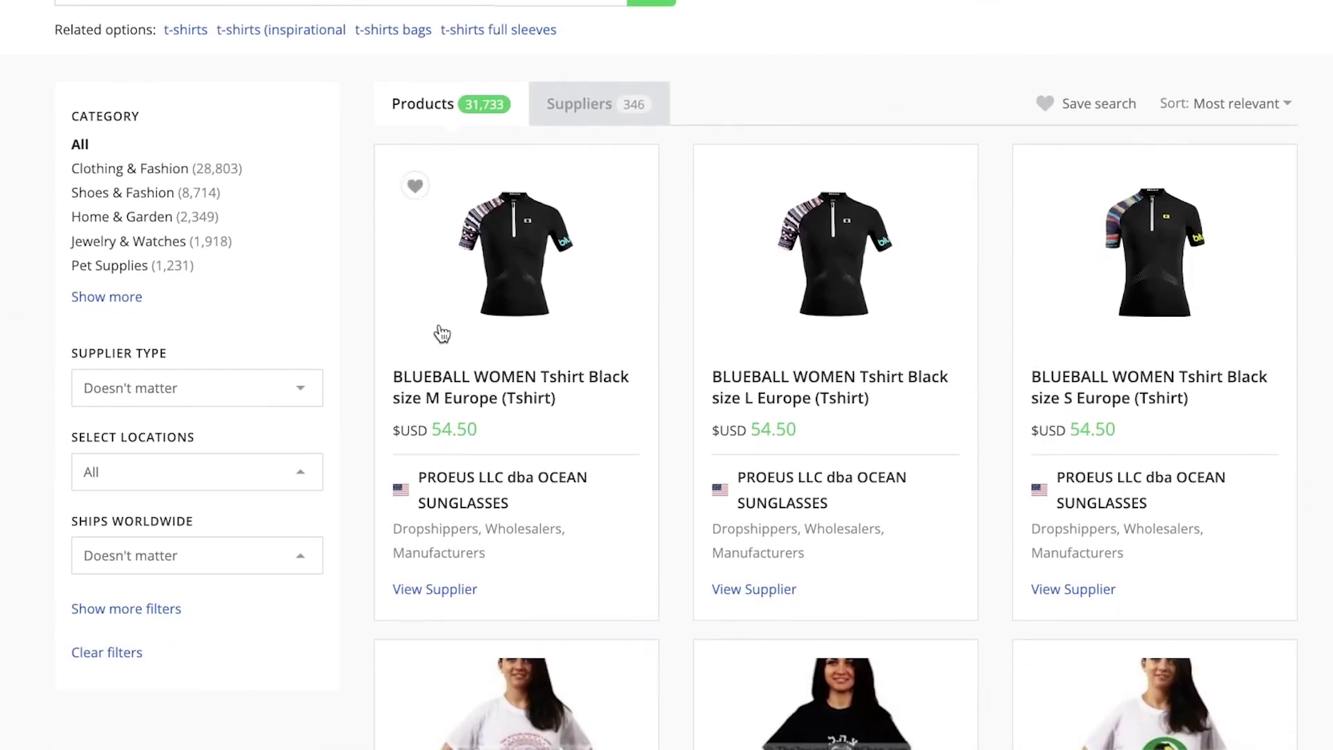
{"action": "left_click", "coordinate": [581, 108]}
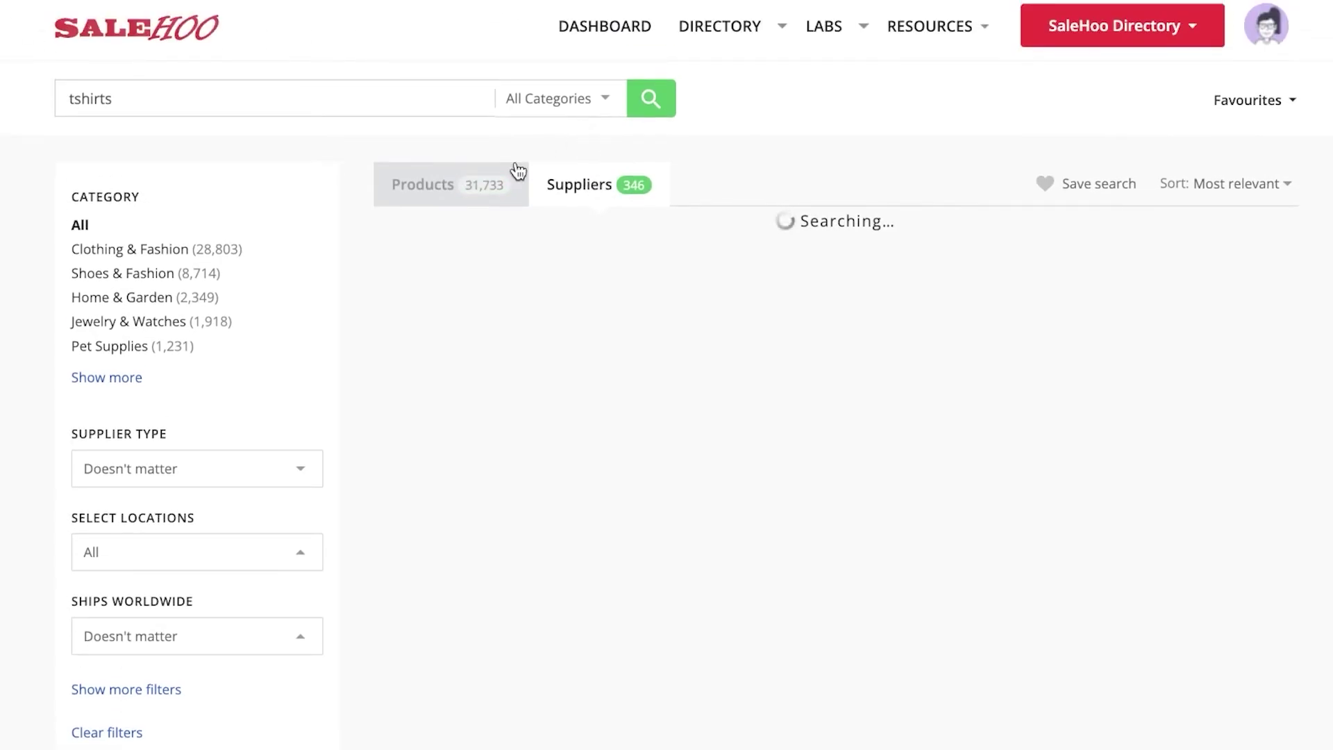
{"action": "left_click", "coordinate": [496, 204]}
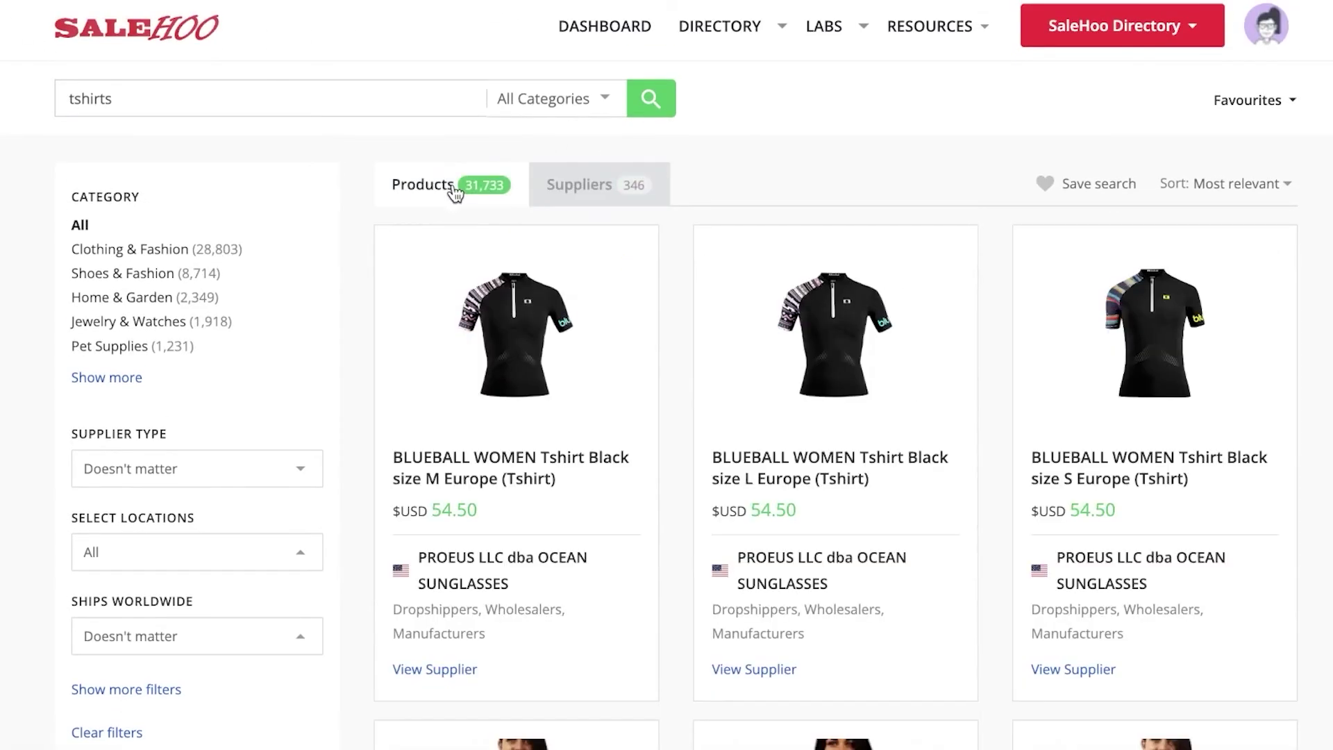
{"action": "scroll", "coordinate": [687, 231], "scroll_direction": "down", "scroll_amount": 3}
{"action": "scroll", "coordinate": [973, 220], "scroll_direction": "down", "scroll_amount": 10}
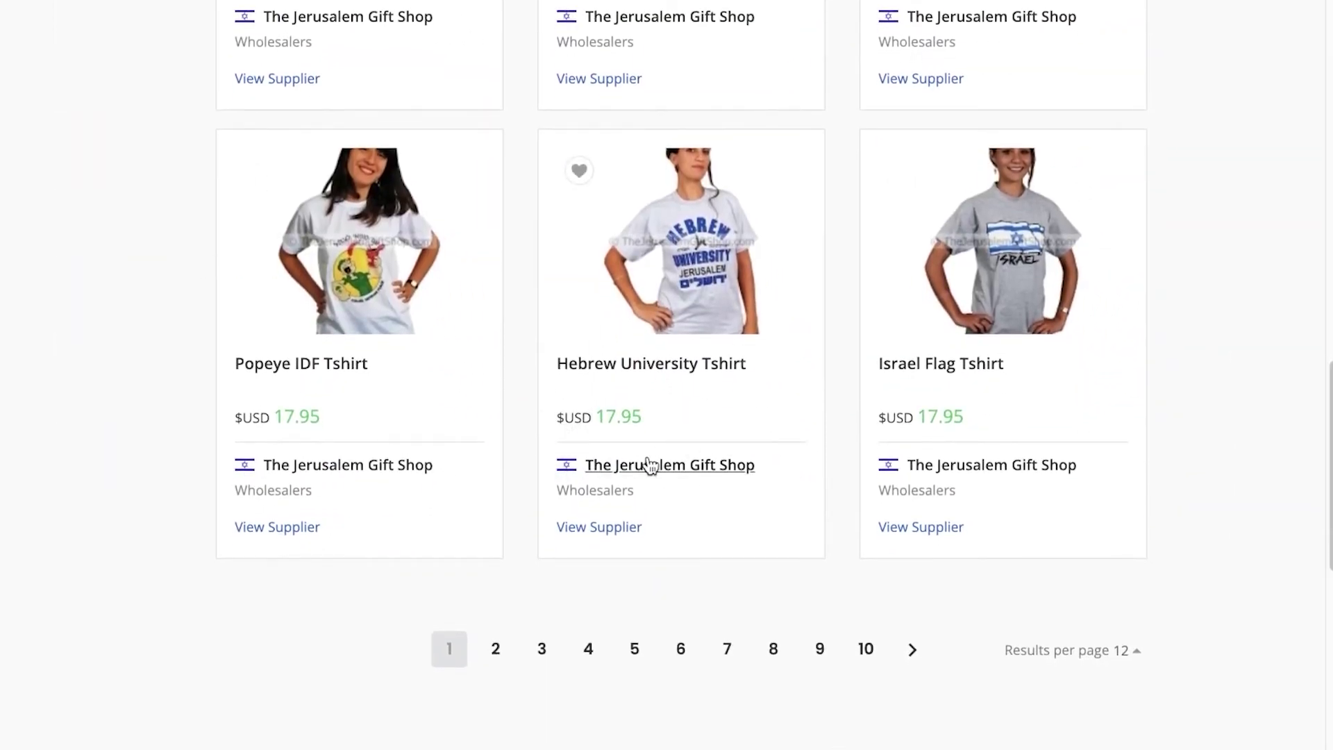
{"action": "scroll", "coordinate": [1244, 417], "scroll_direction": "up", "scroll_amount": 5}
{"action": "scroll", "coordinate": [1240, 411], "scroll_direction": "up", "scroll_amount": 7}
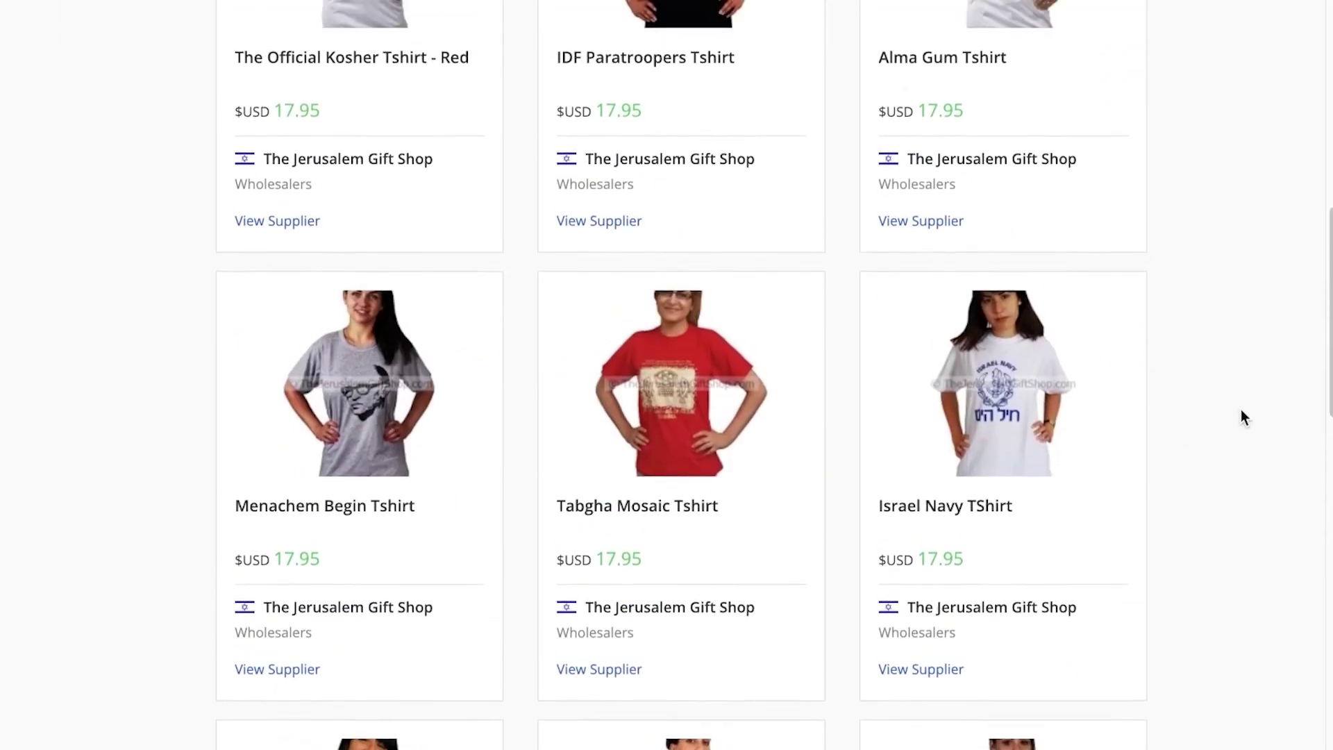
{"action": "scroll", "coordinate": [1242, 418], "scroll_direction": "up", "scroll_amount": 7}
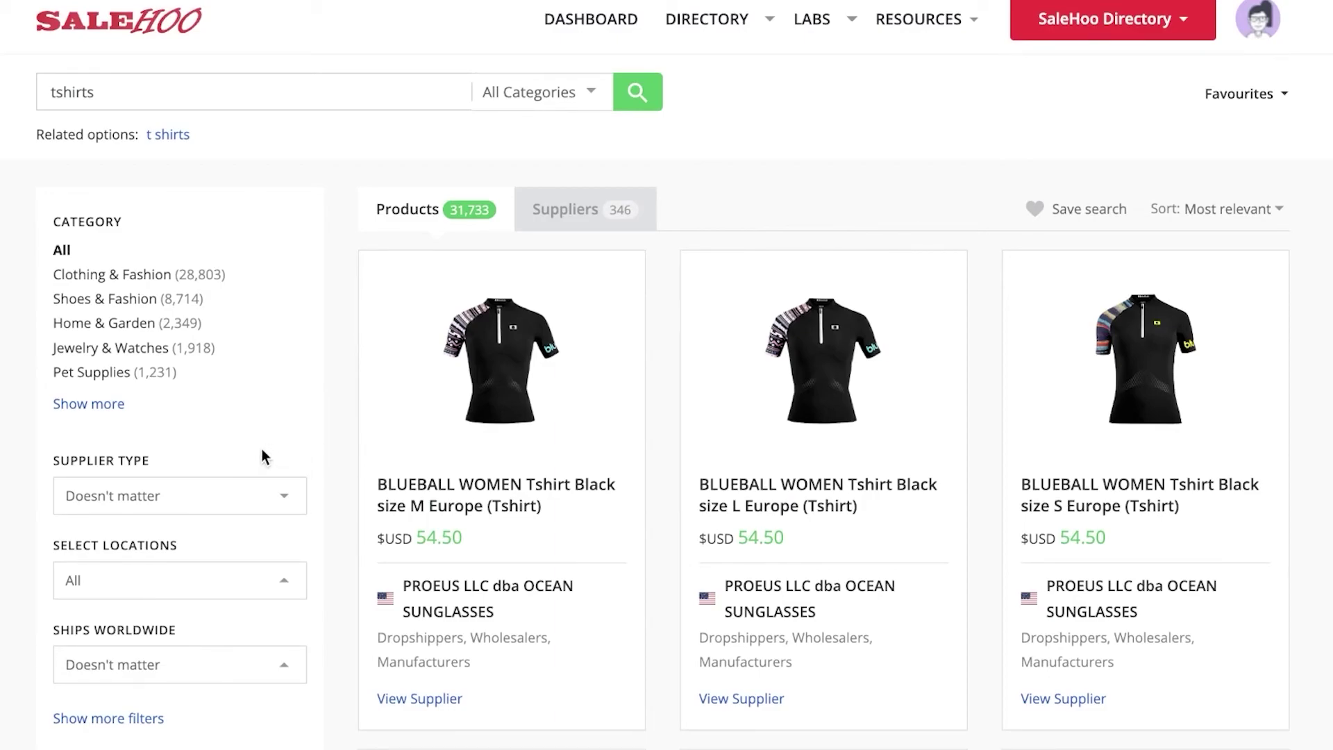
Filter the tshirts results to the Manufacturers supplier type and look through the matching product listings.
{"action": "left_click", "coordinate": [156, 507]}
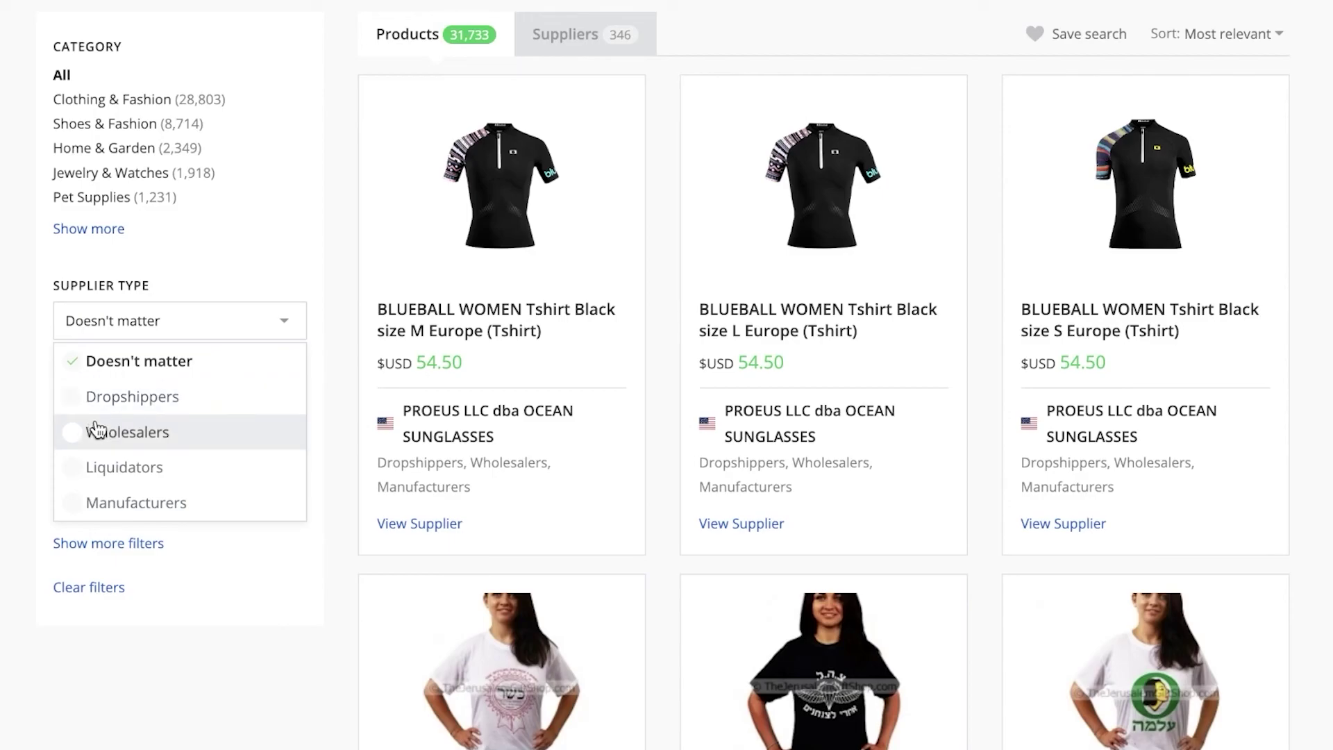
{"action": "left_click", "coordinate": [89, 510]}
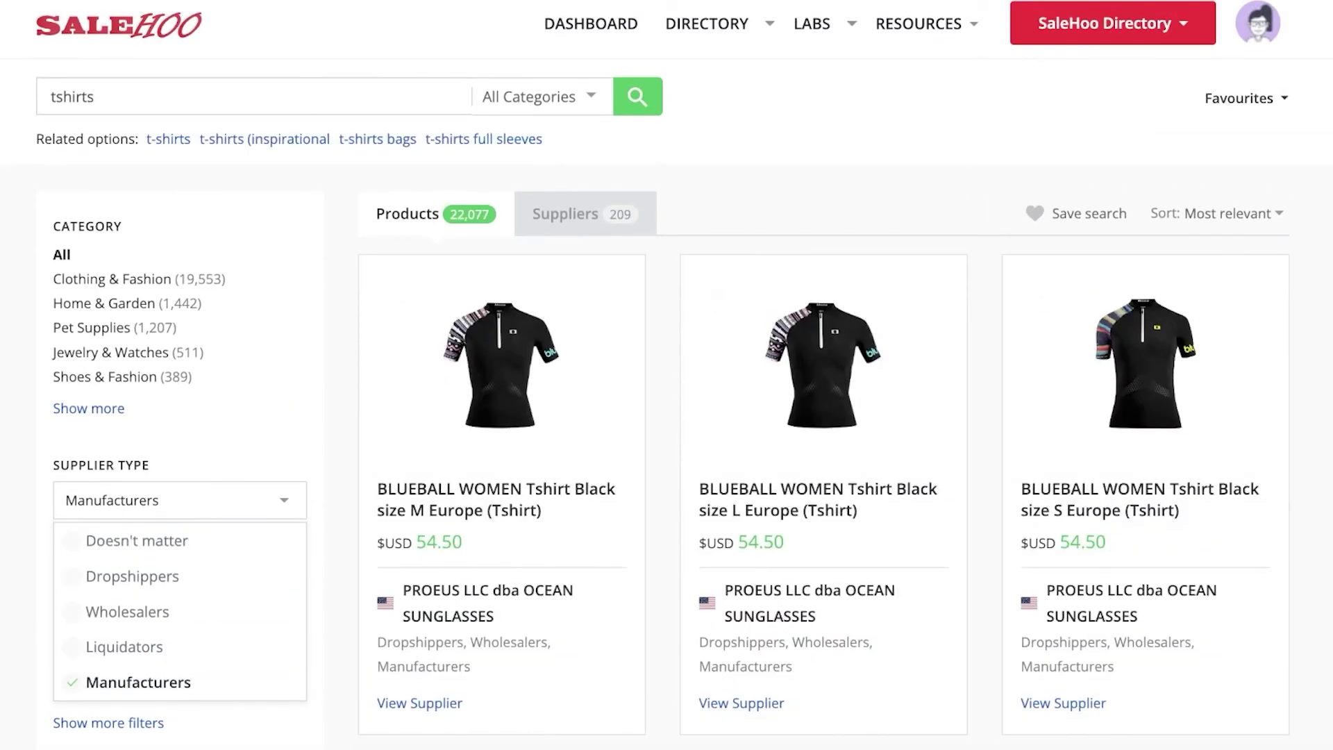
{"action": "scroll", "coordinate": [667, 375], "scroll_direction": "down", "scroll_amount": 4}
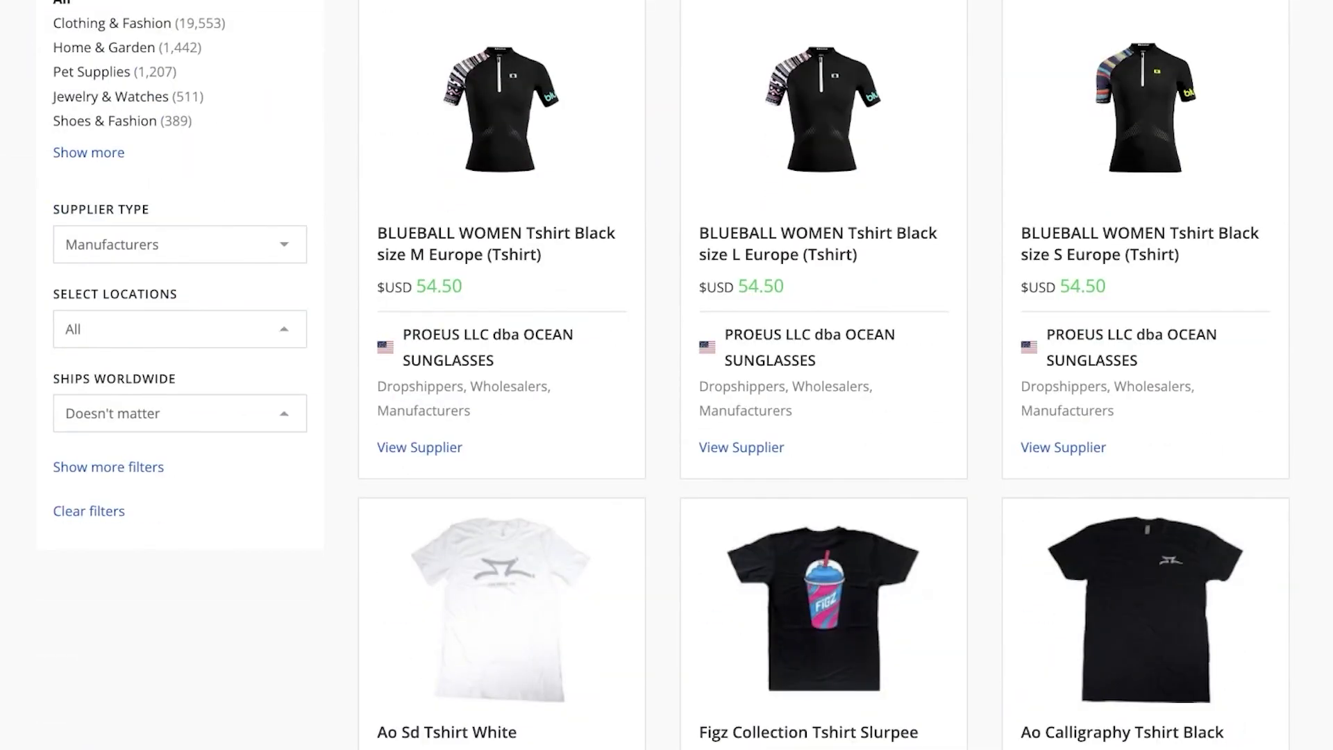
{"action": "scroll", "coordinate": [666, 375], "scroll_direction": "down", "scroll_amount": 3}
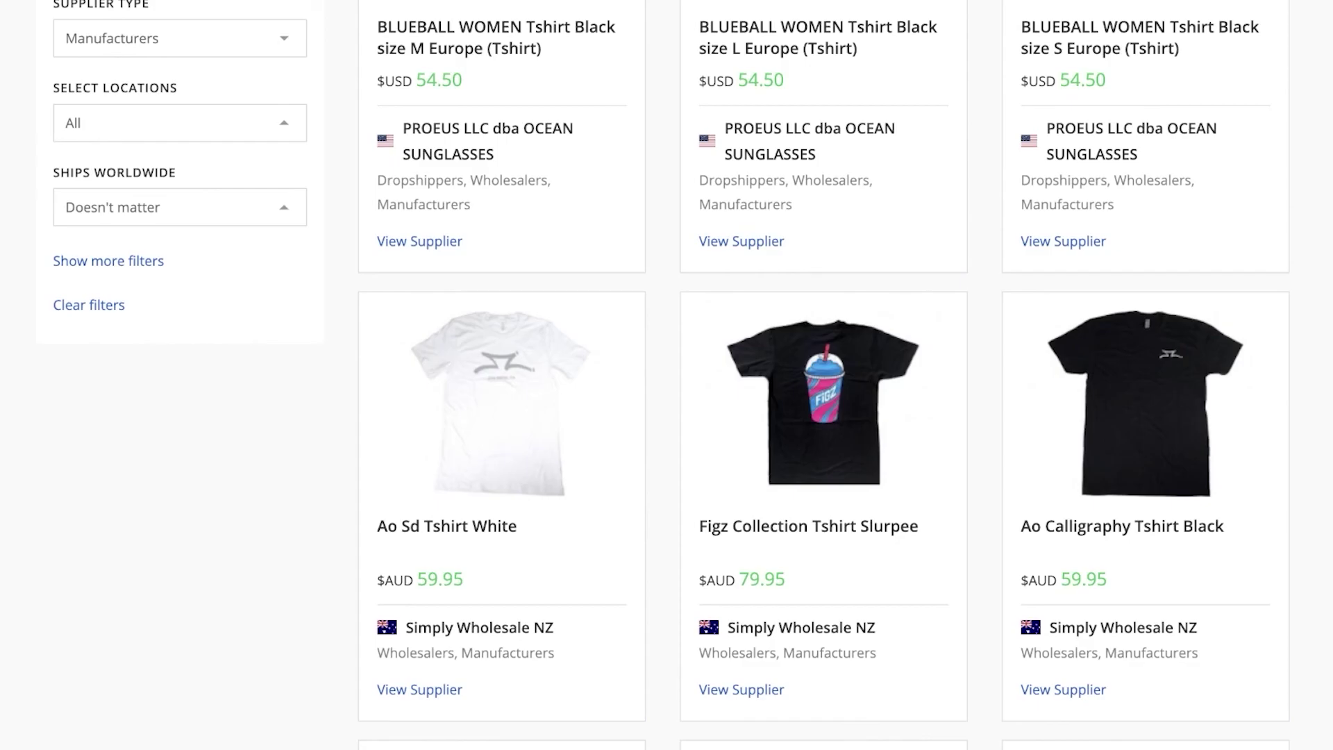
{"action": "scroll", "coordinate": [667, 375], "scroll_direction": "up", "scroll_amount": 7}
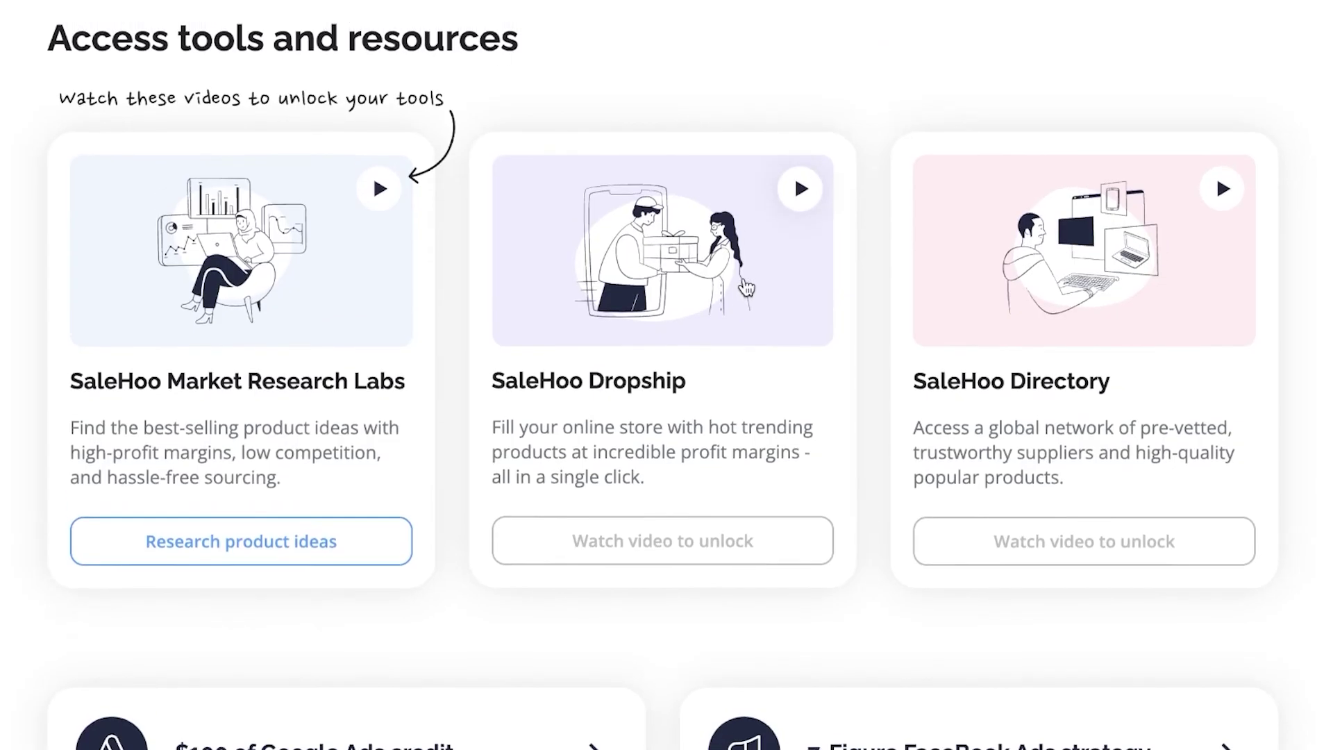
Return to the eCommerce Accelerator members dashboard and review its tools, training course and introduction sections.
{"action": "scroll", "coordinate": [747, 287], "scroll_direction": "up", "scroll_amount": 17}
{"action": "scroll", "coordinate": [756, 335], "scroll_direction": "down", "scroll_amount": 1}
{"action": "scroll", "coordinate": [754, 336], "scroll_direction": "down", "scroll_amount": 15}
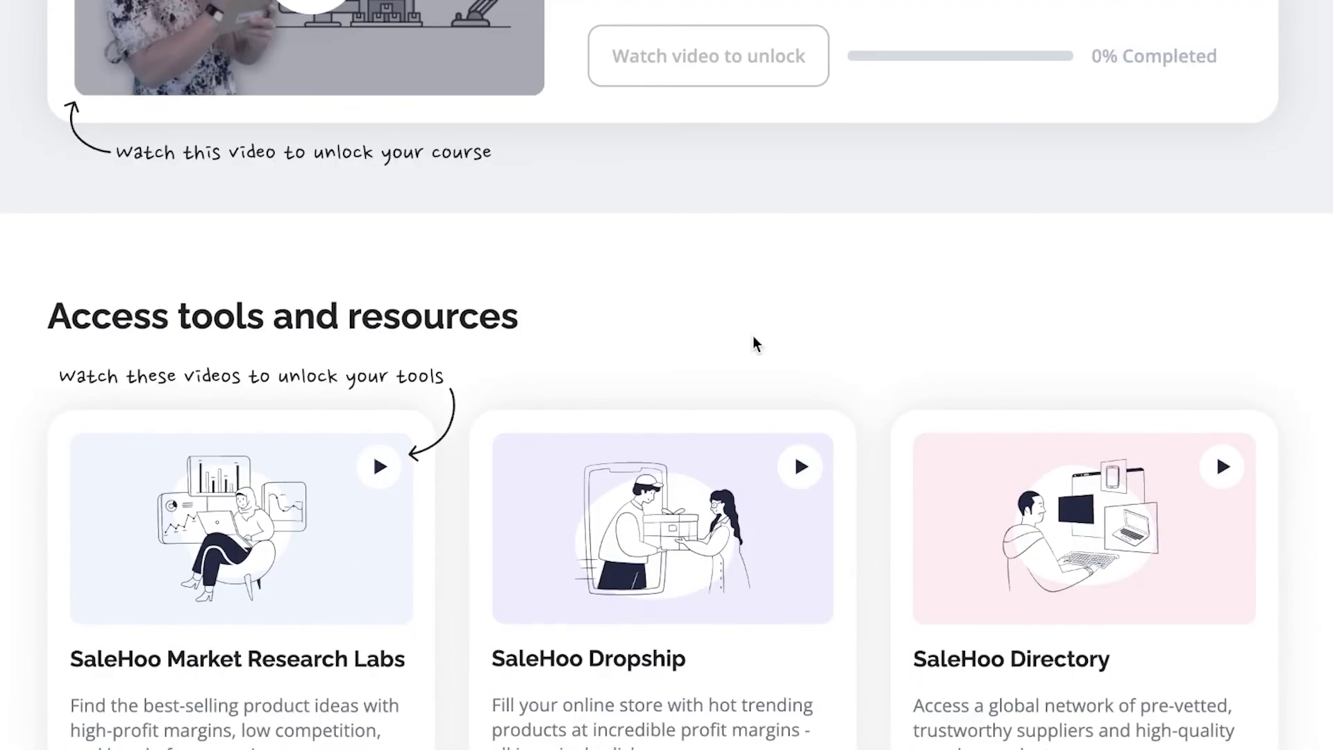
{"action": "scroll", "coordinate": [754, 337], "scroll_direction": "up", "scroll_amount": 2}
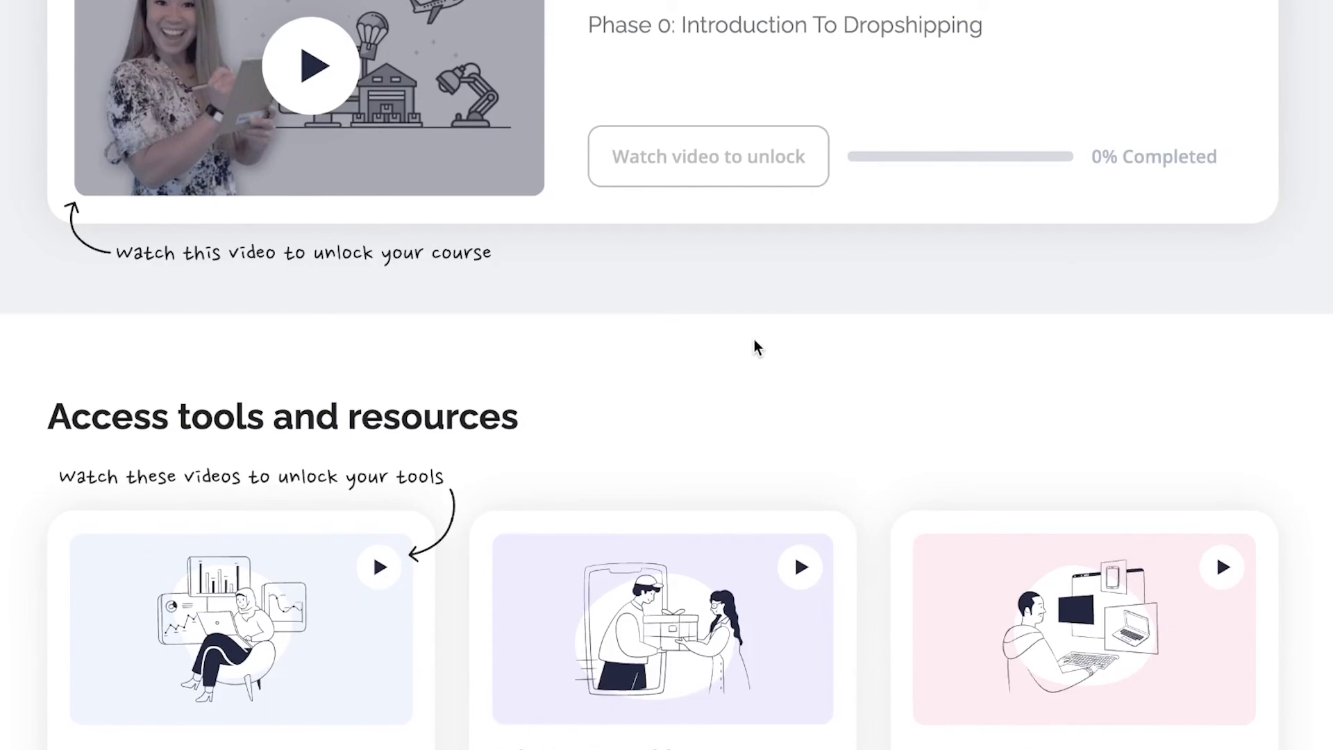
{"action": "scroll", "coordinate": [754, 345], "scroll_direction": "up", "scroll_amount": 4}
{"action": "scroll", "coordinate": [753, 354], "scroll_direction": "up", "scroll_amount": 7}
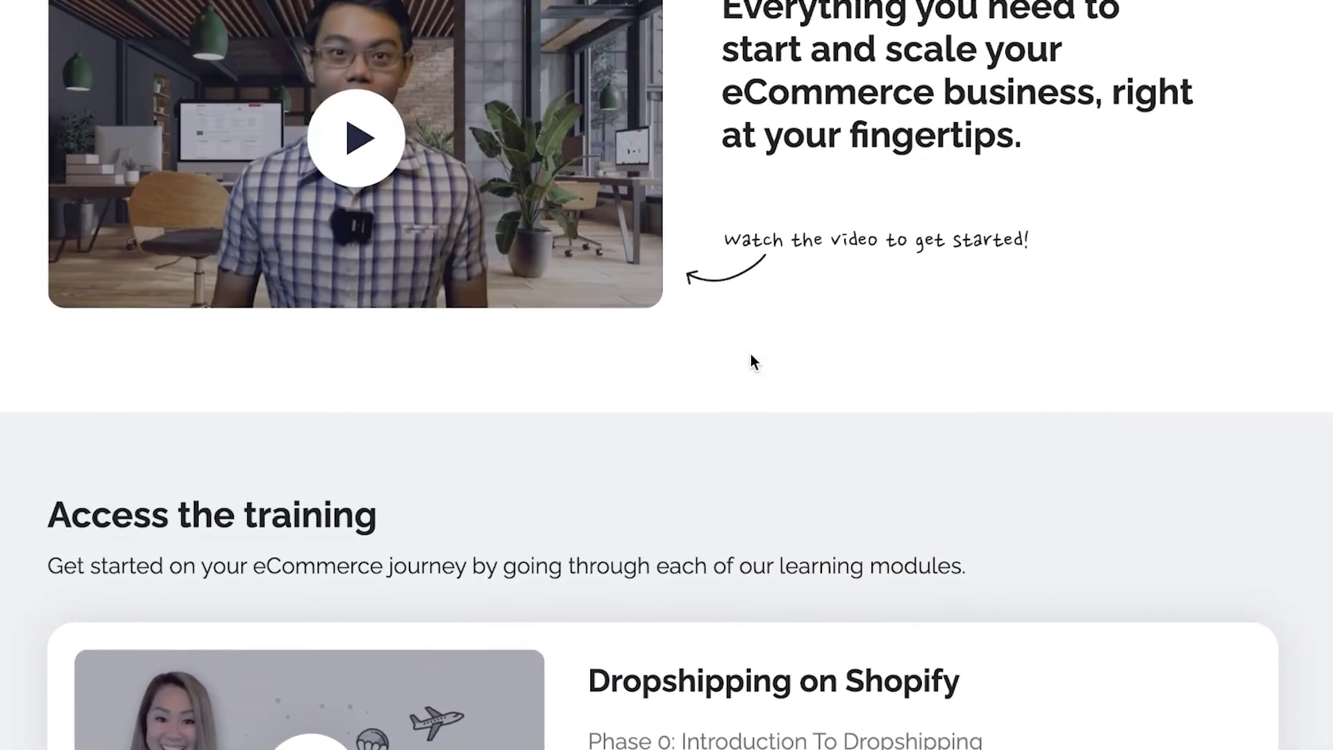
{"action": "scroll", "coordinate": [752, 353], "scroll_direction": "up", "scroll_amount": 4}
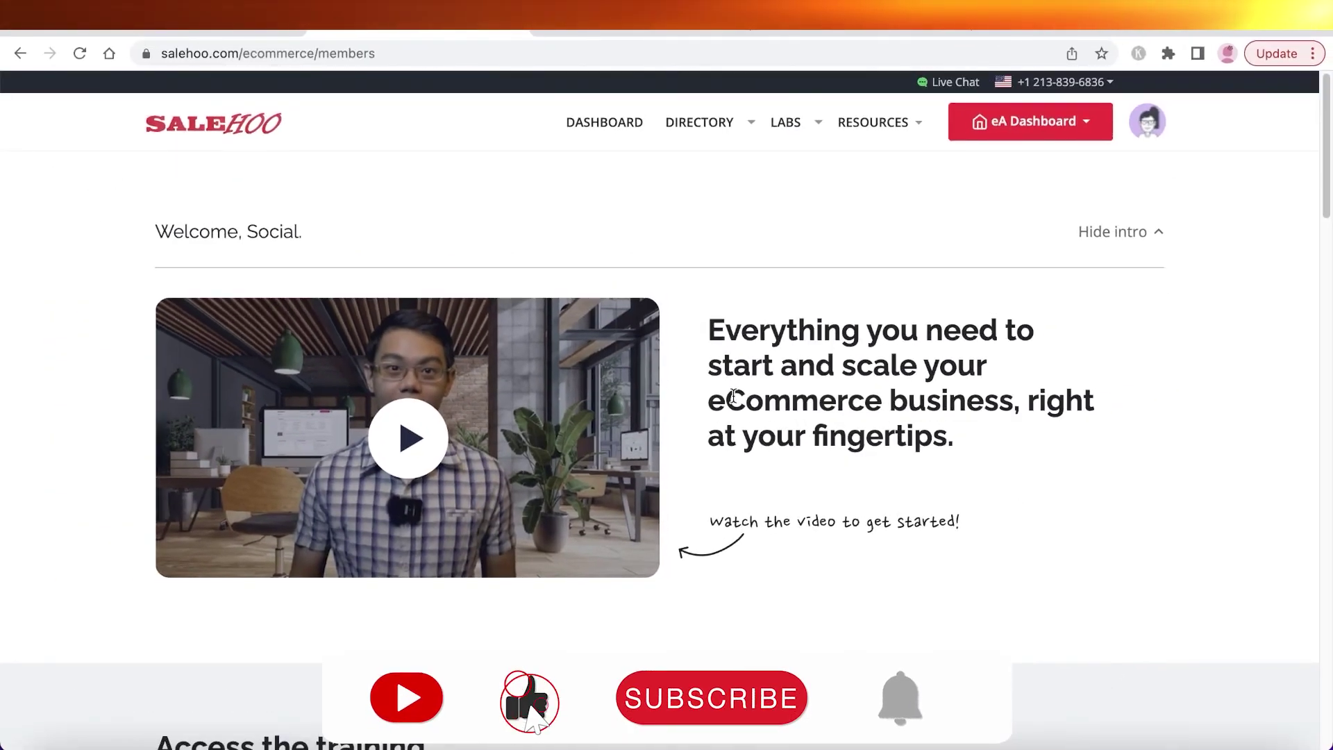